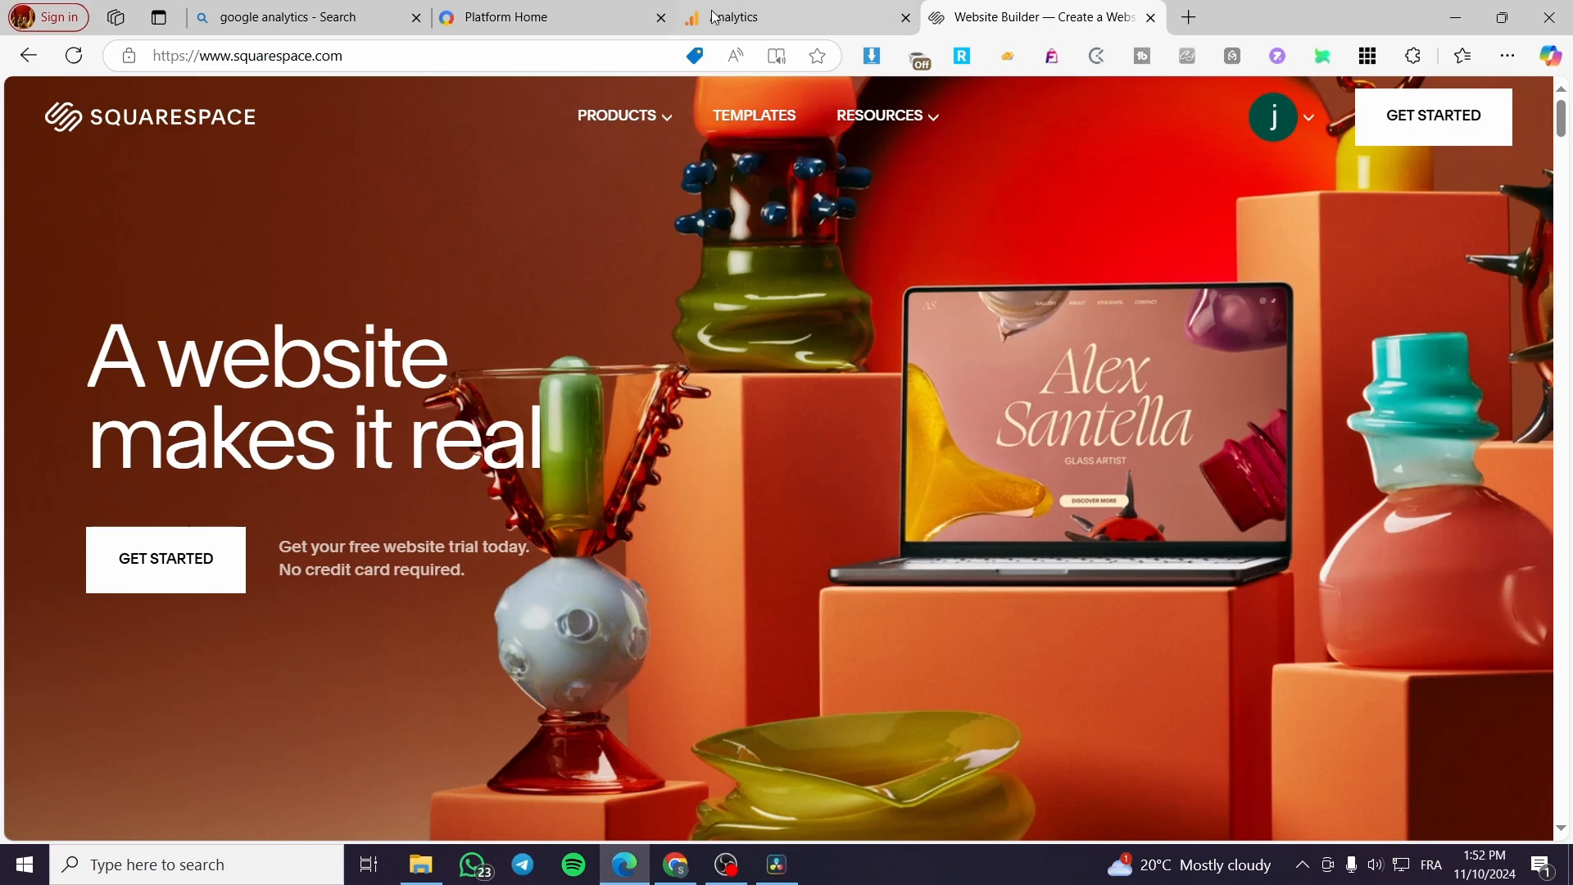
pyautogui.click(717, 17)
pyautogui.click(541, 8)
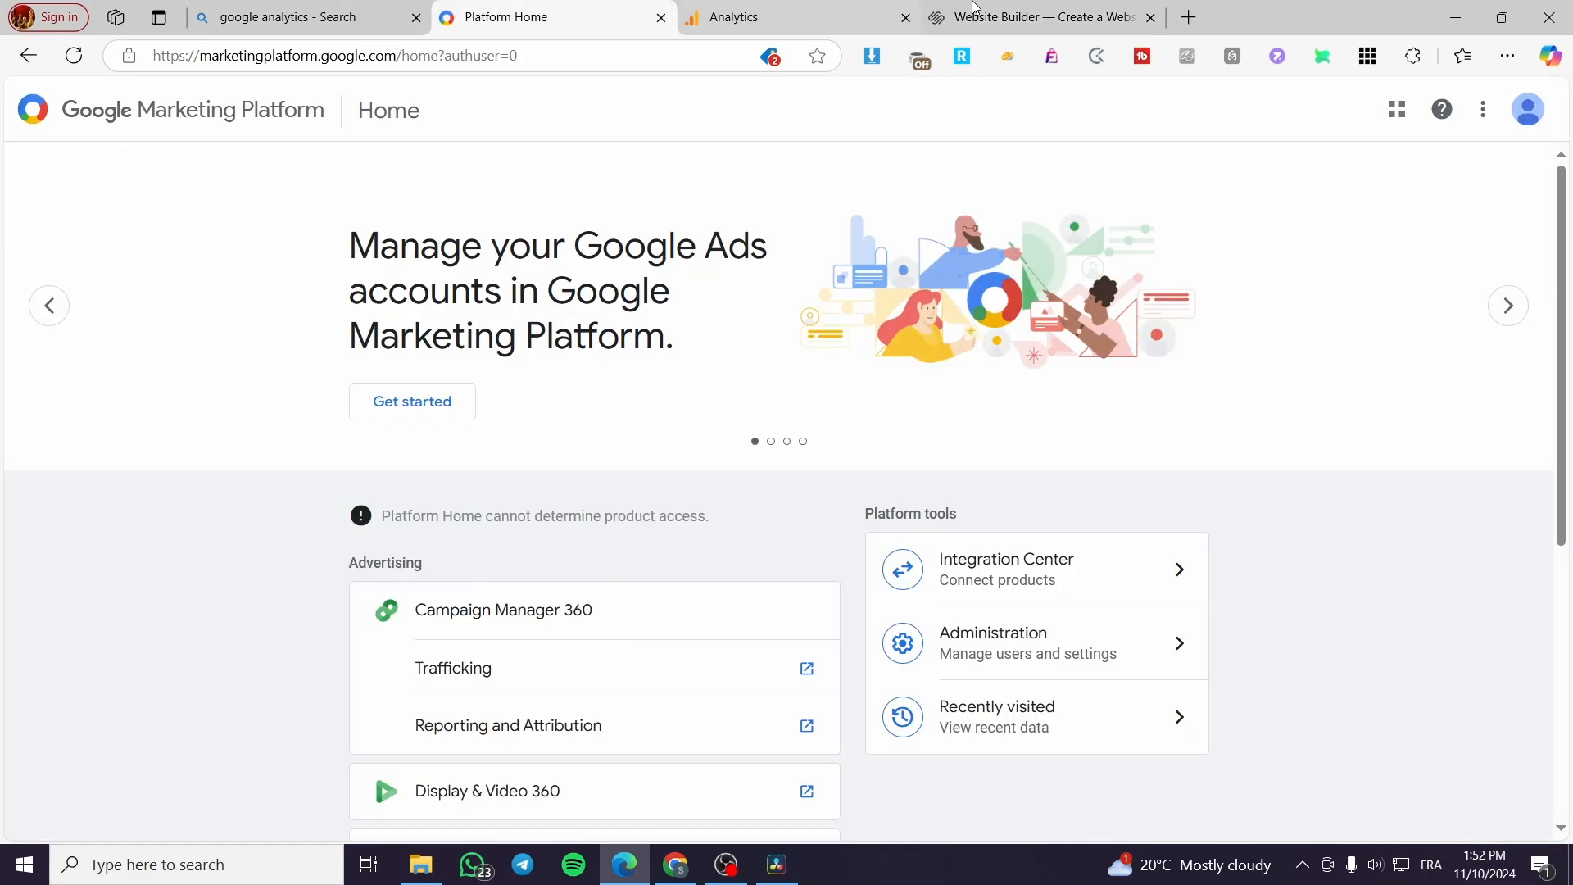
pyautogui.click(1049, 8)
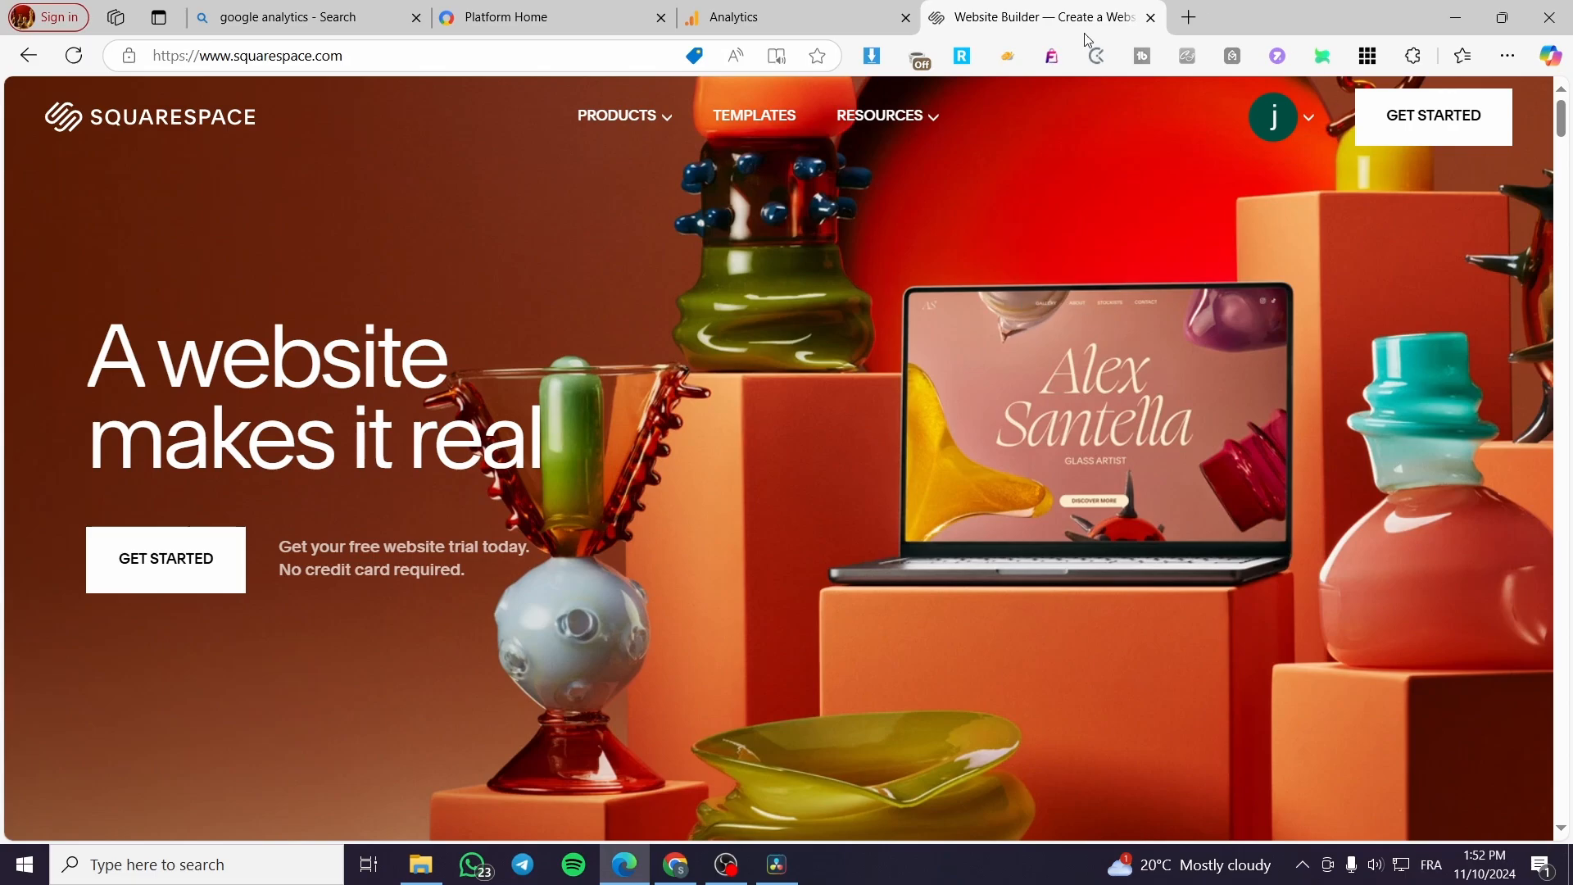
pyautogui.click(776, 13)
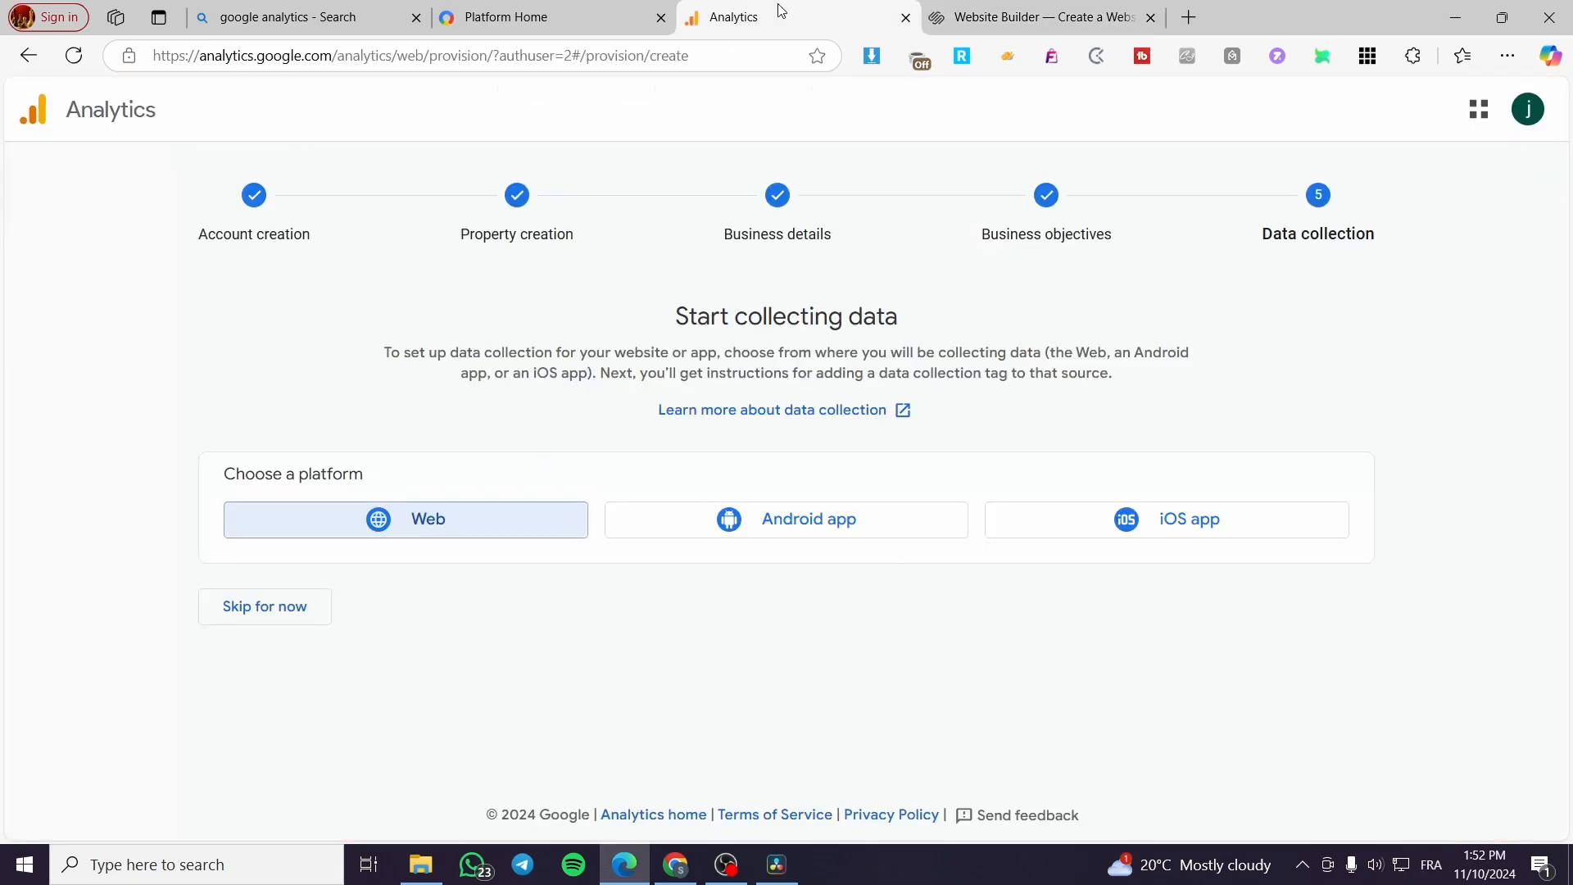
pyautogui.click(1002, 10)
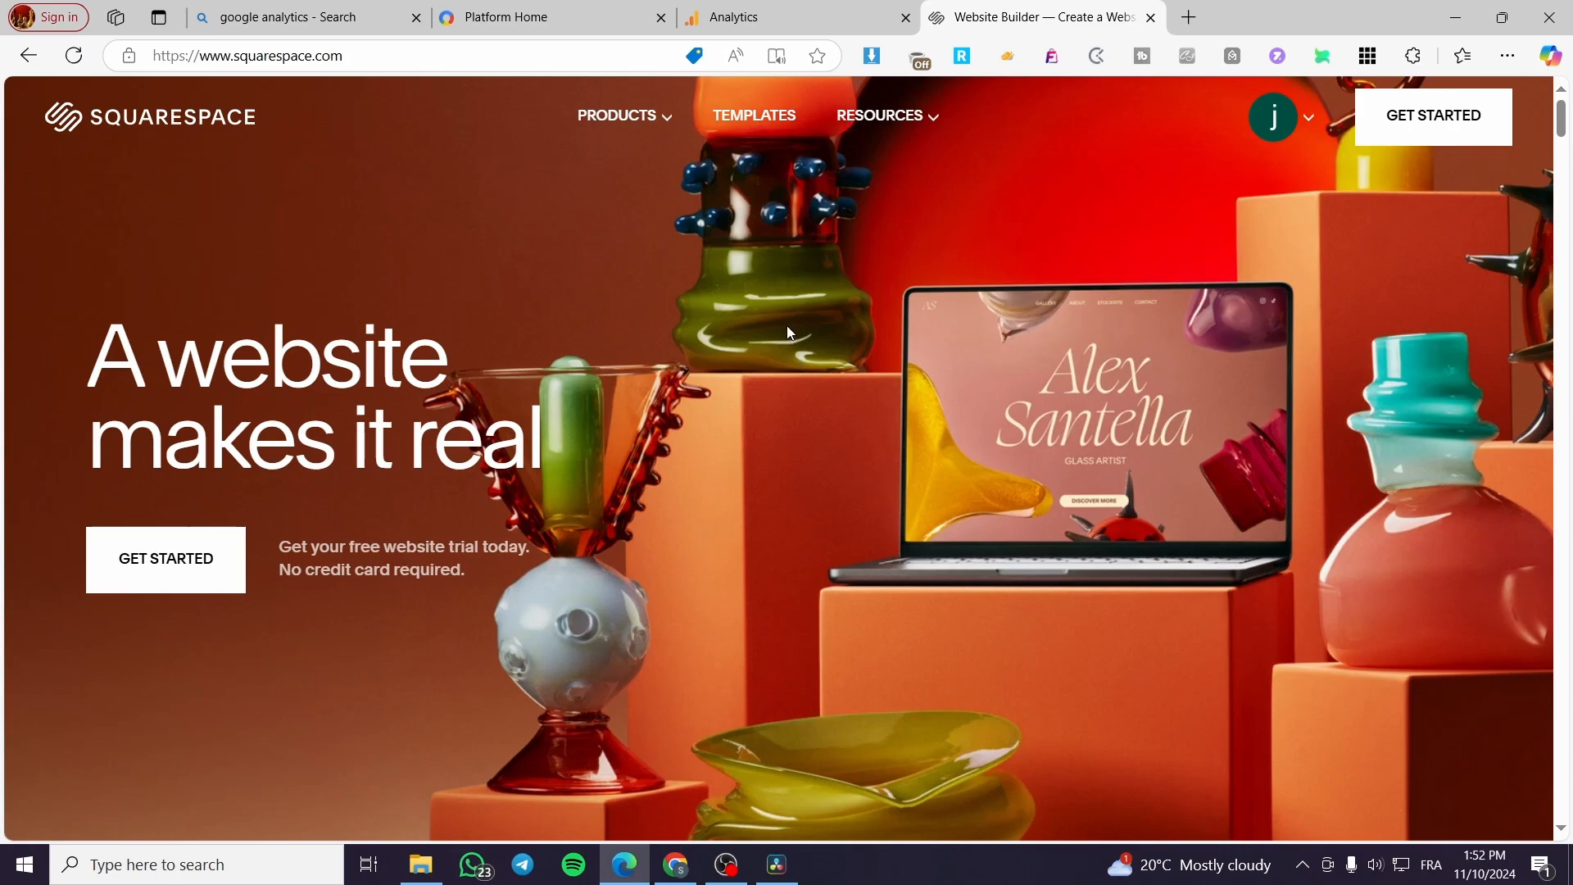
pyautogui.click(788, 9)
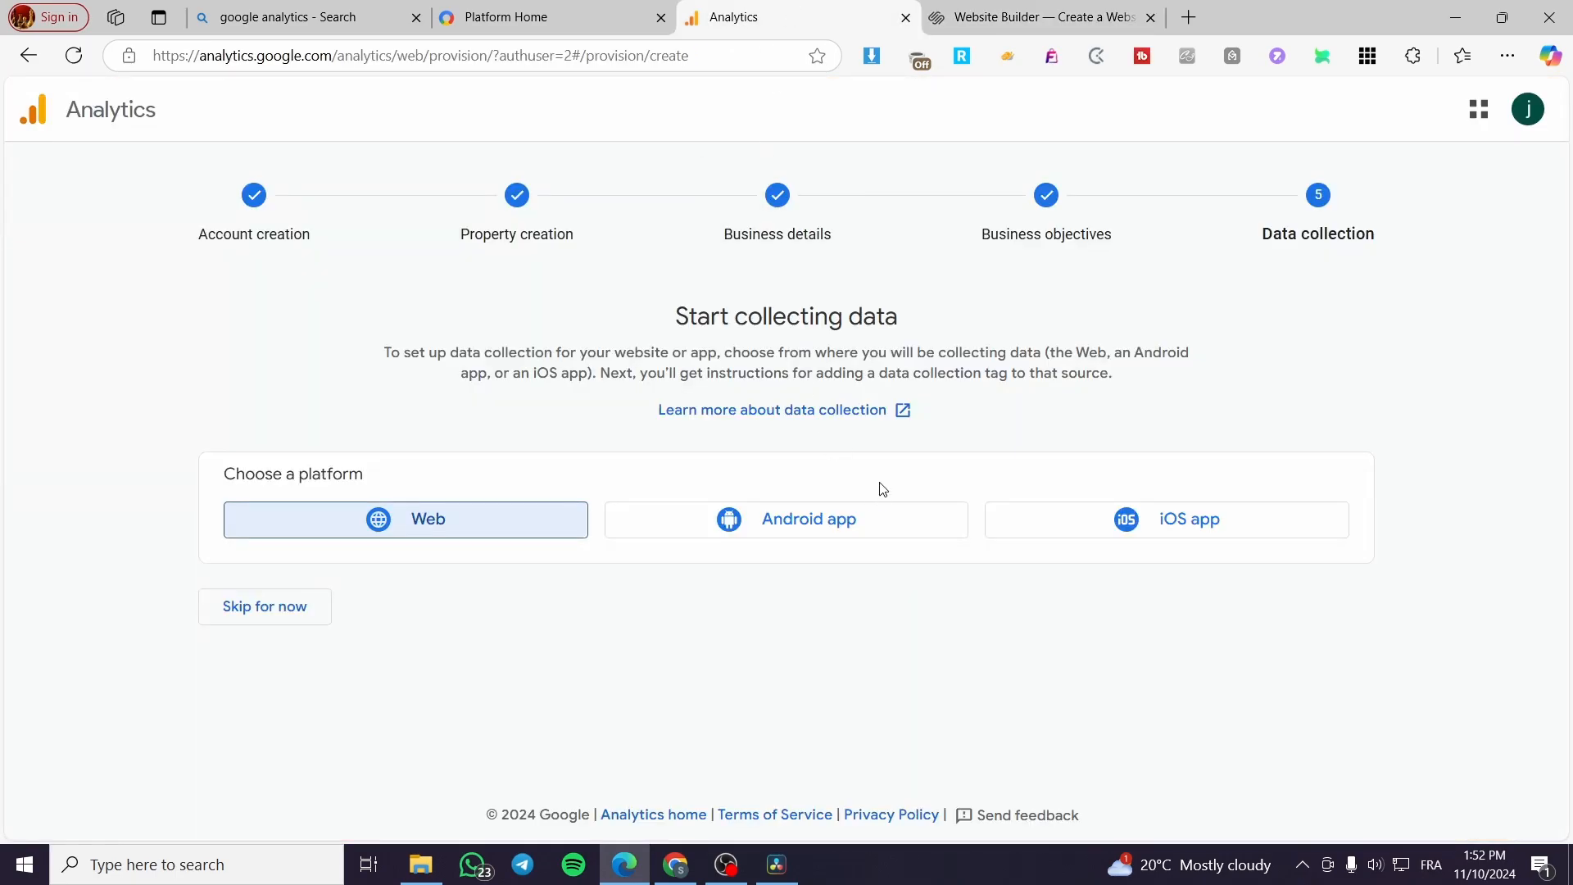
# Step: Switch to the Squarespace site and open the account dashboard
pyautogui.click(966, 19)
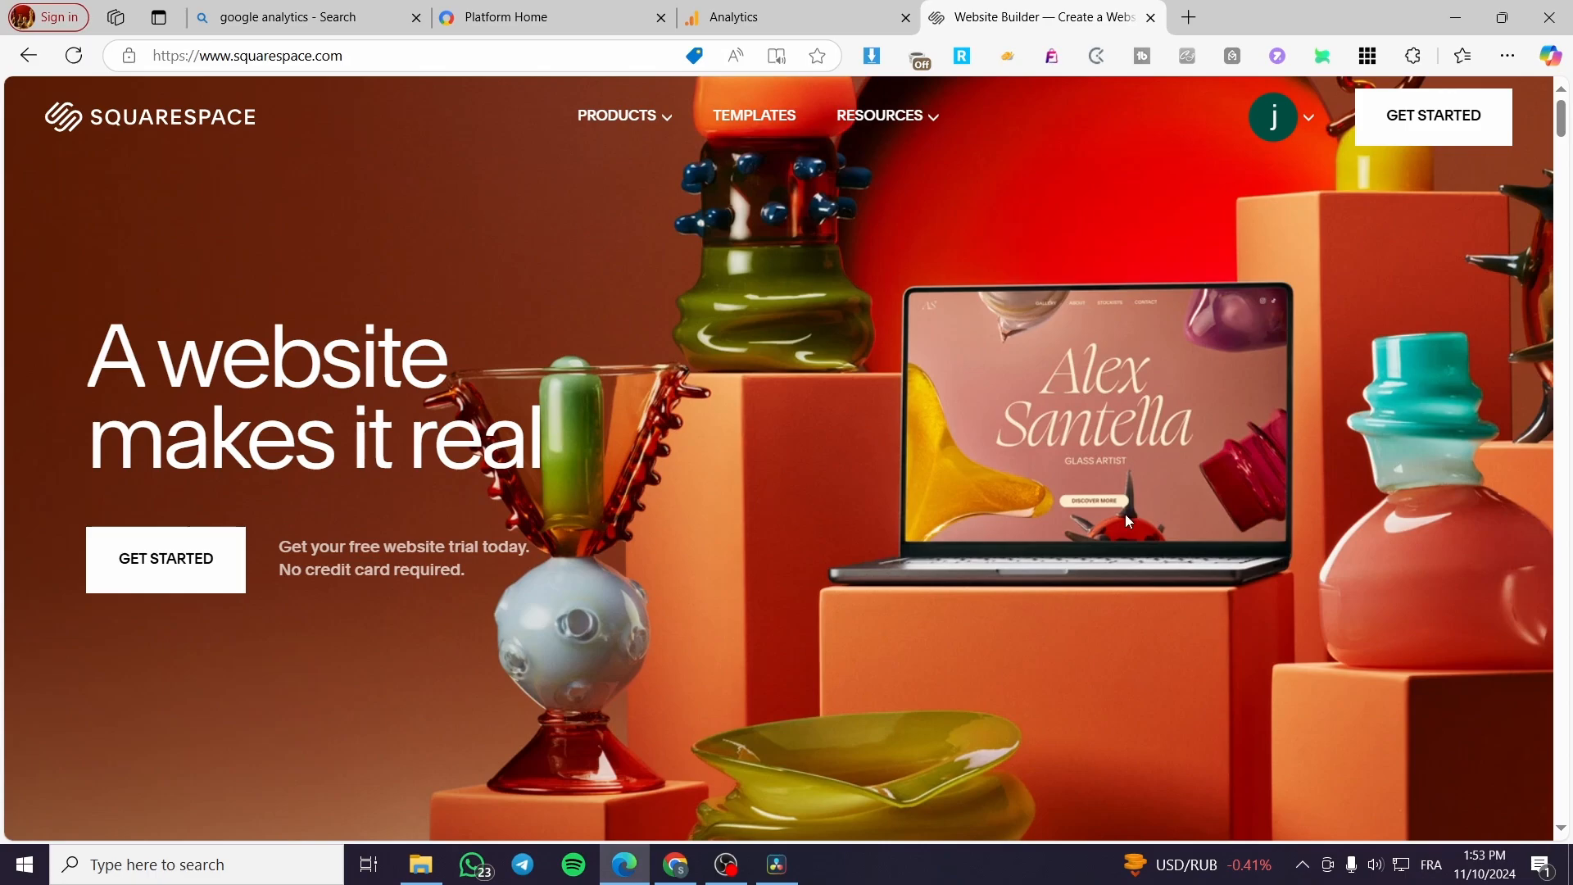
pyautogui.click(1308, 124)
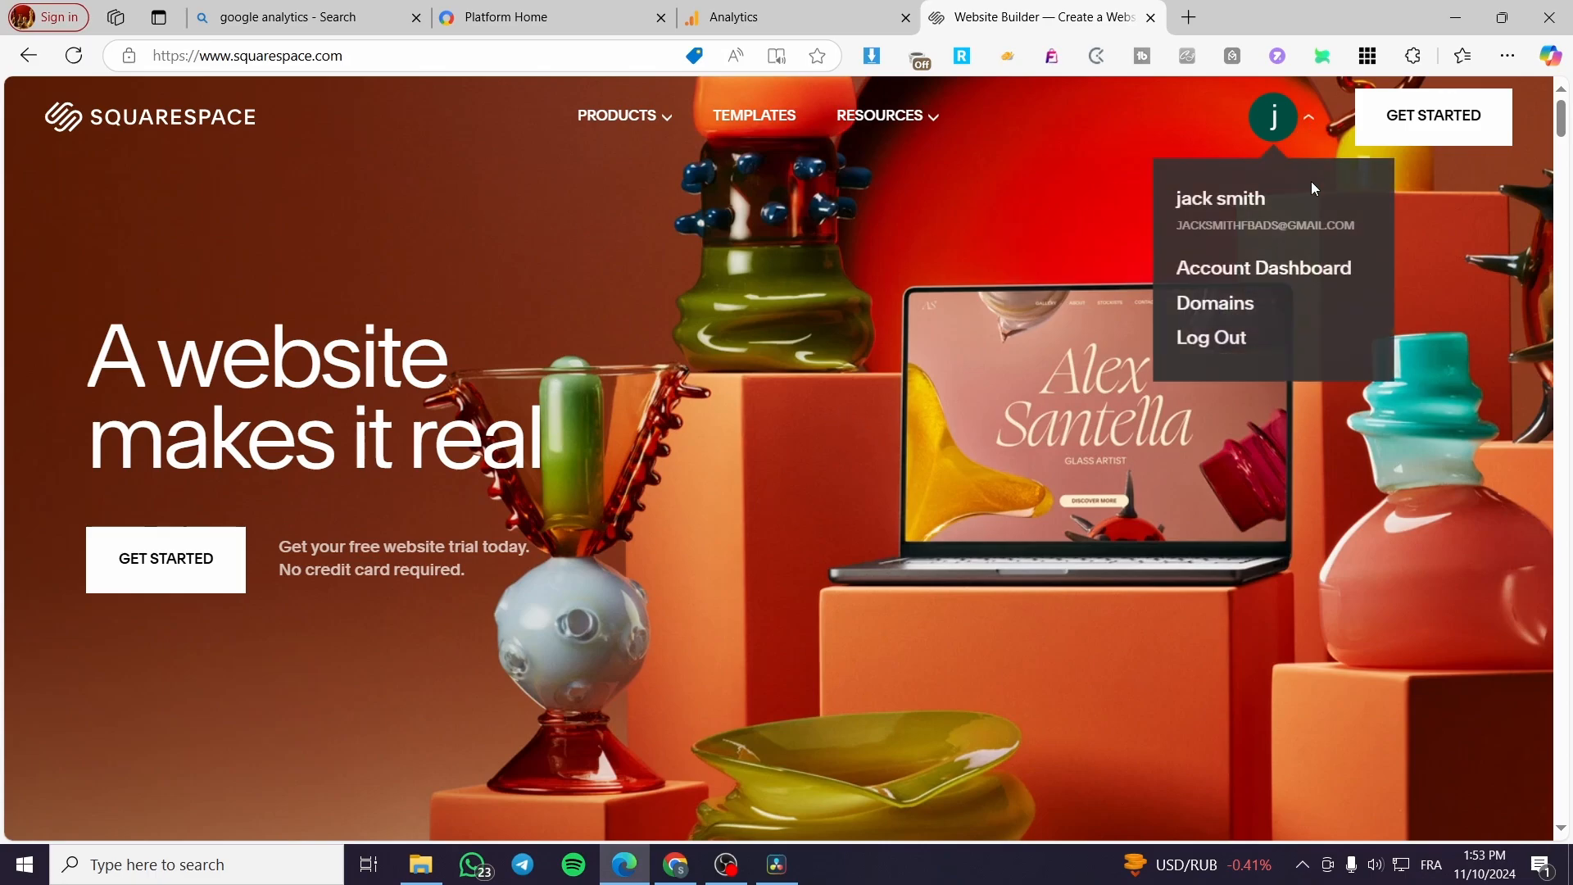
pyautogui.click(1275, 276)
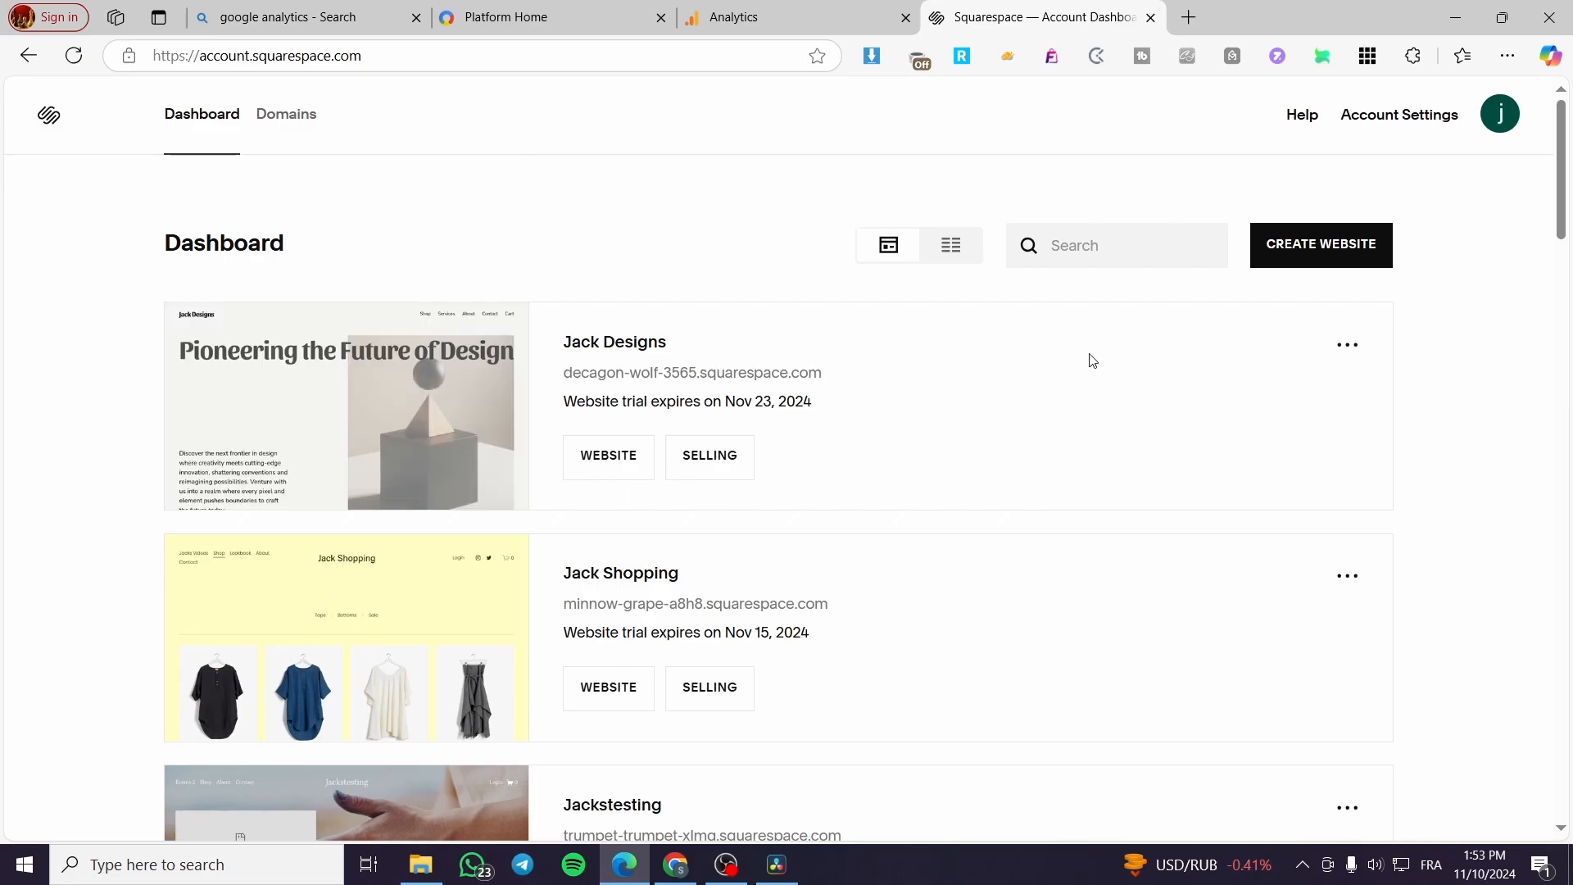
# Step: Look through the websites on the dashboard and open the Jack Designs website for editing
pyautogui.scroll(-9, 623, 409)
pyautogui.moveTo(645, 434)
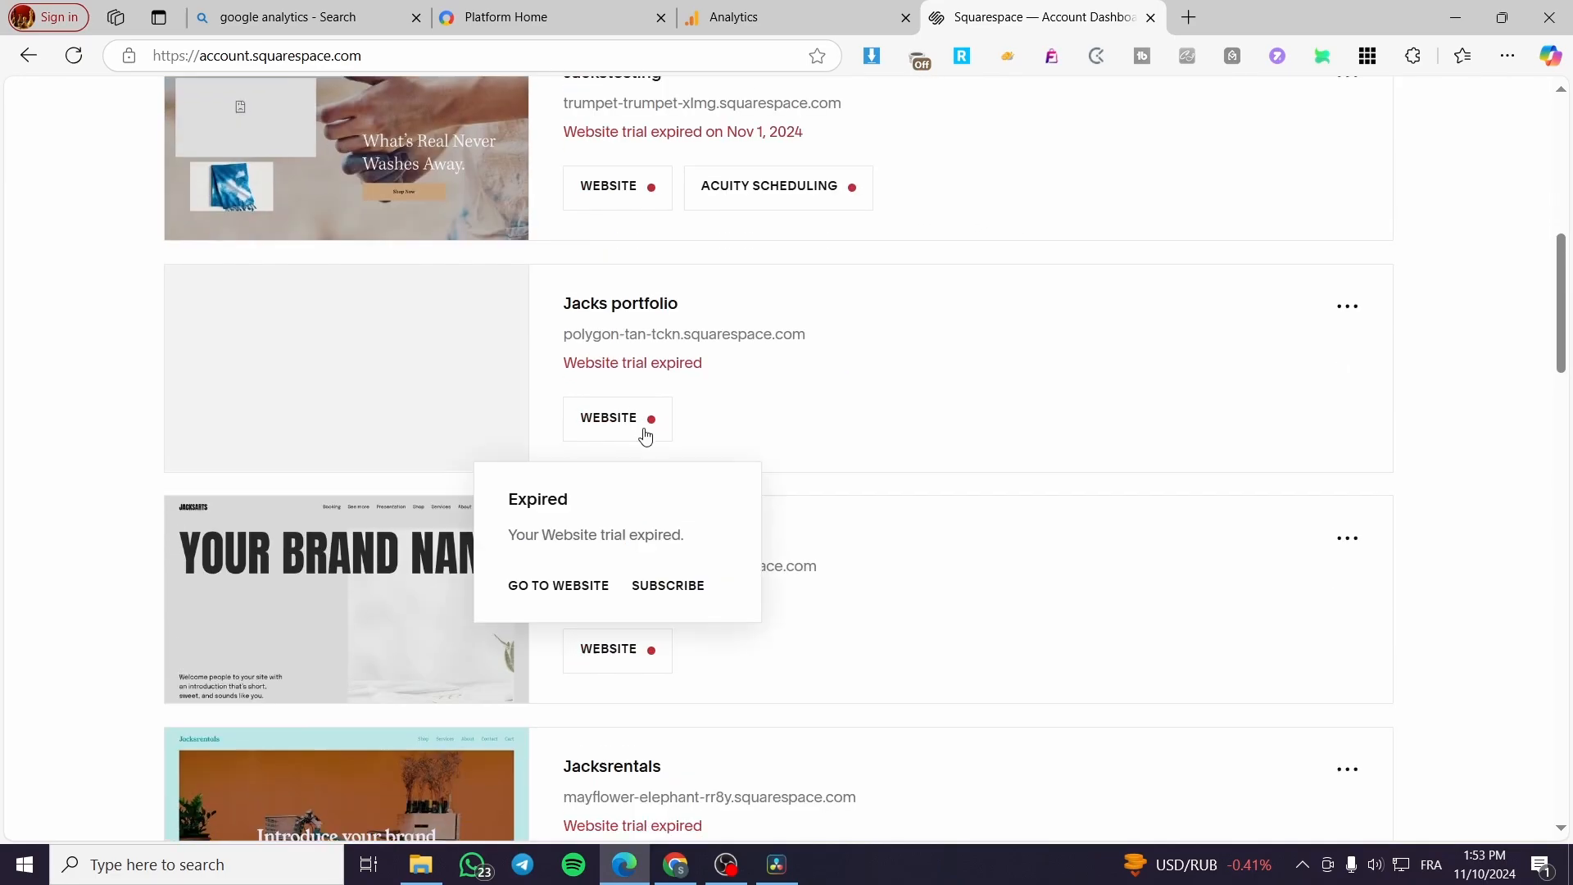
pyautogui.scroll(6, 574, 447)
pyautogui.scroll(-4, 635, 459)
pyautogui.scroll(4, 573, 426)
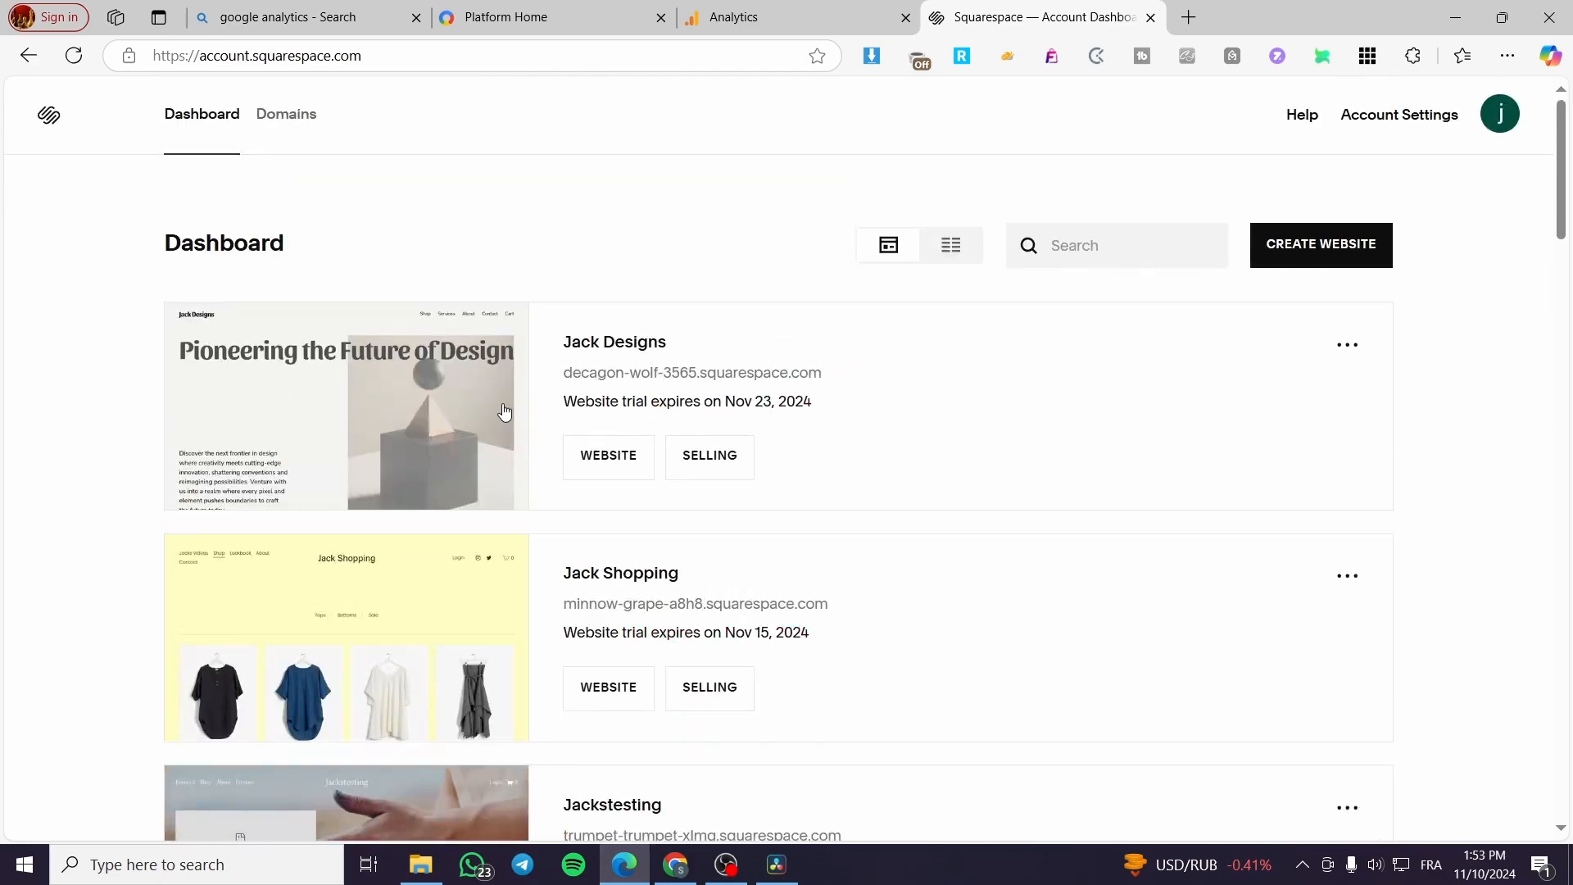
pyautogui.scroll(-5, 615, 435)
pyautogui.scroll(5, 615, 438)
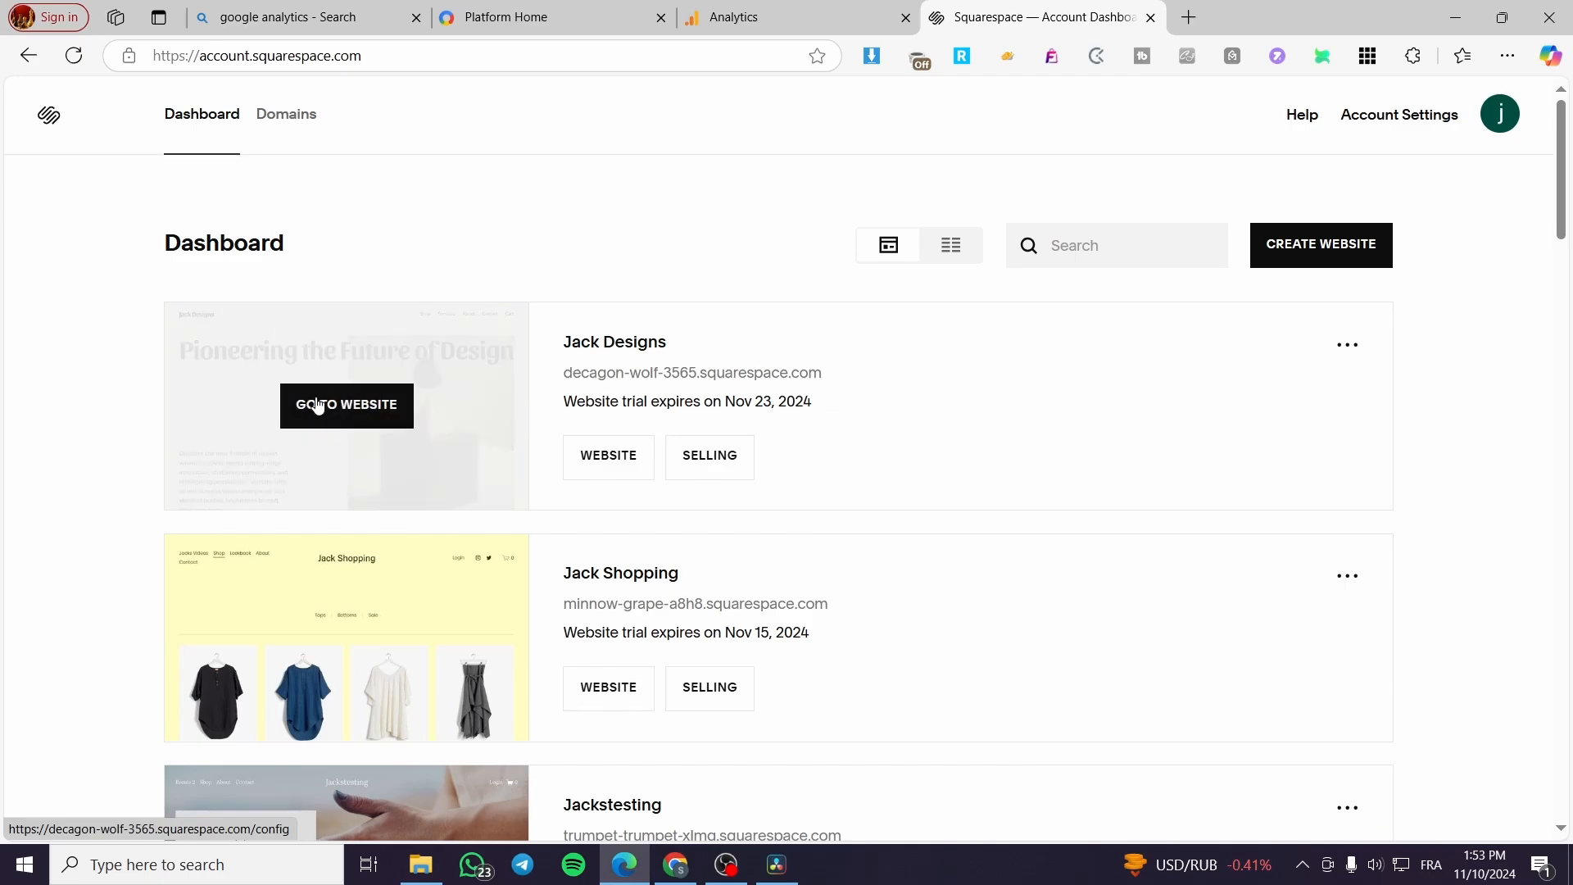
pyautogui.click(344, 410)
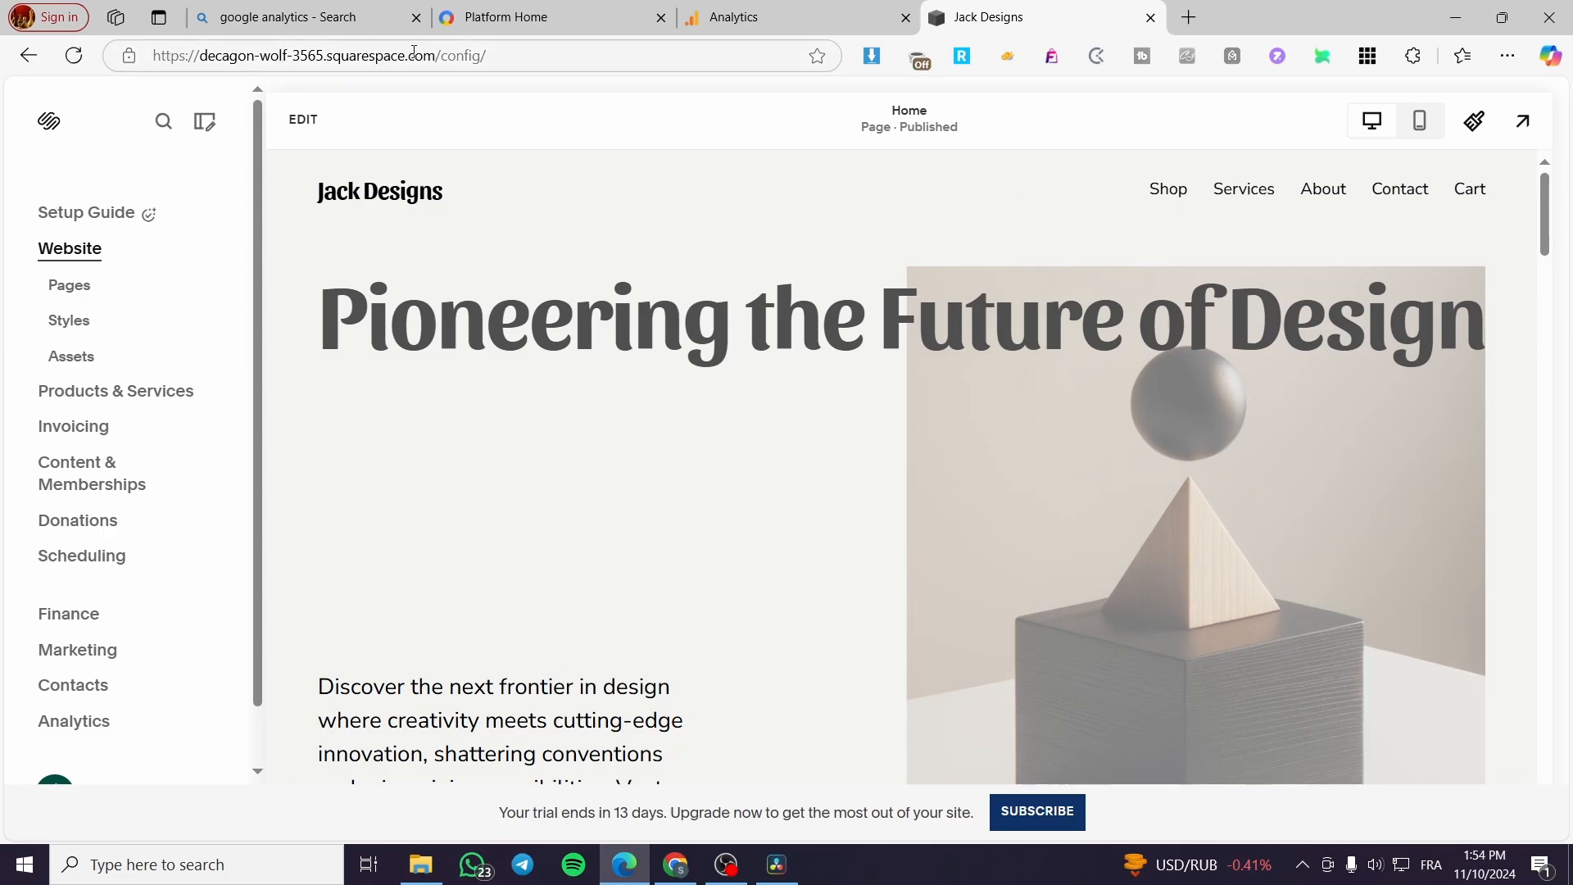
# Step: Copy the Jack Designs site's public URL from its full-page preview and return to the site editor
pyautogui.click(1524, 123)
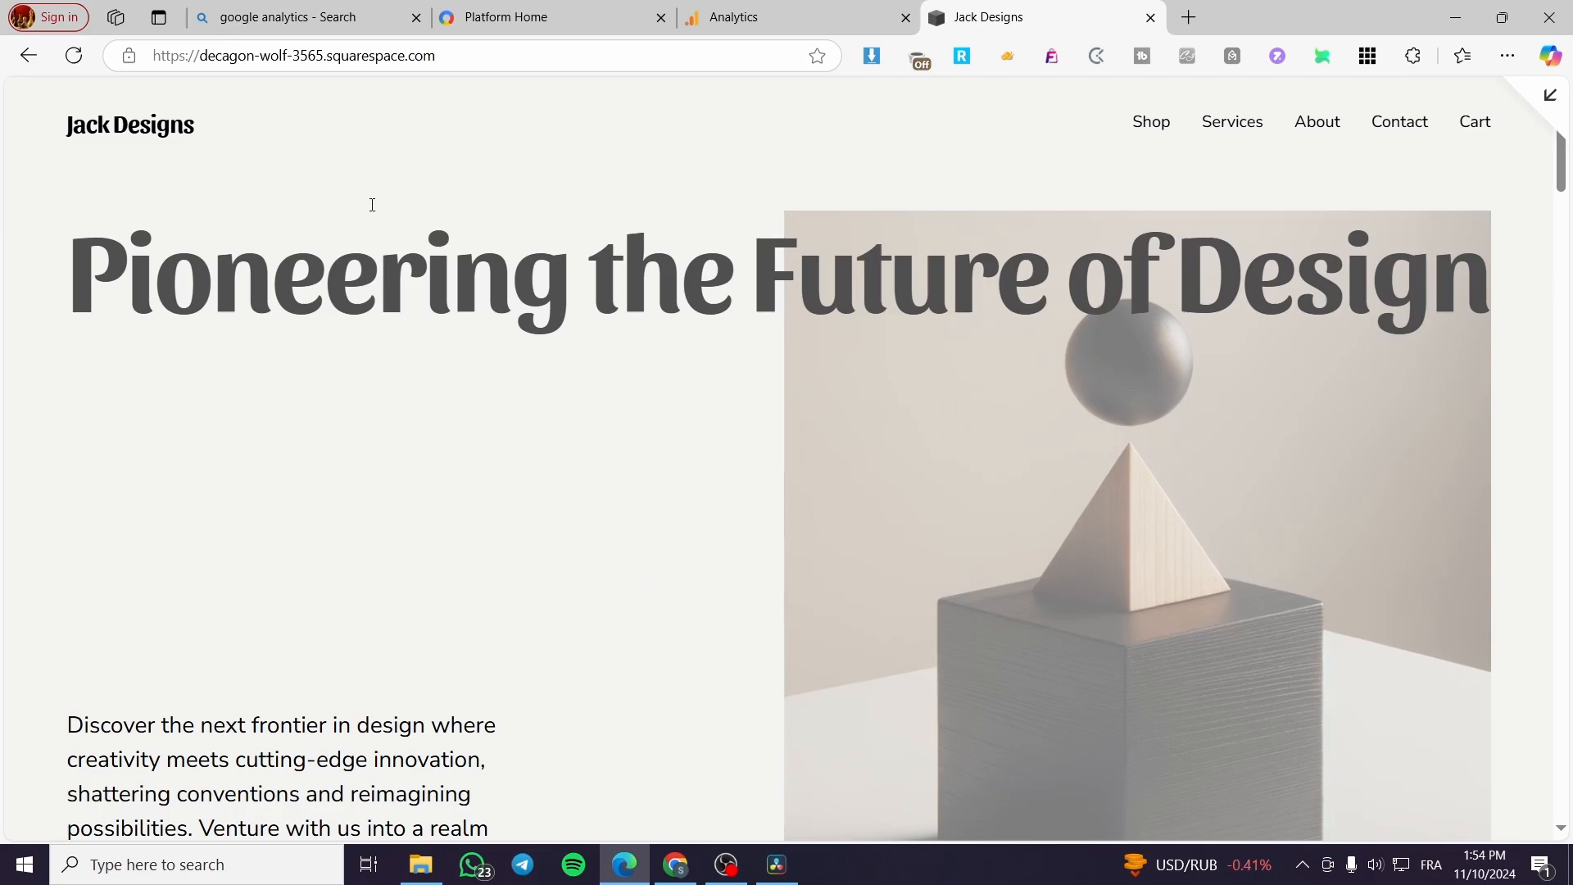
pyautogui.click(299, 54)
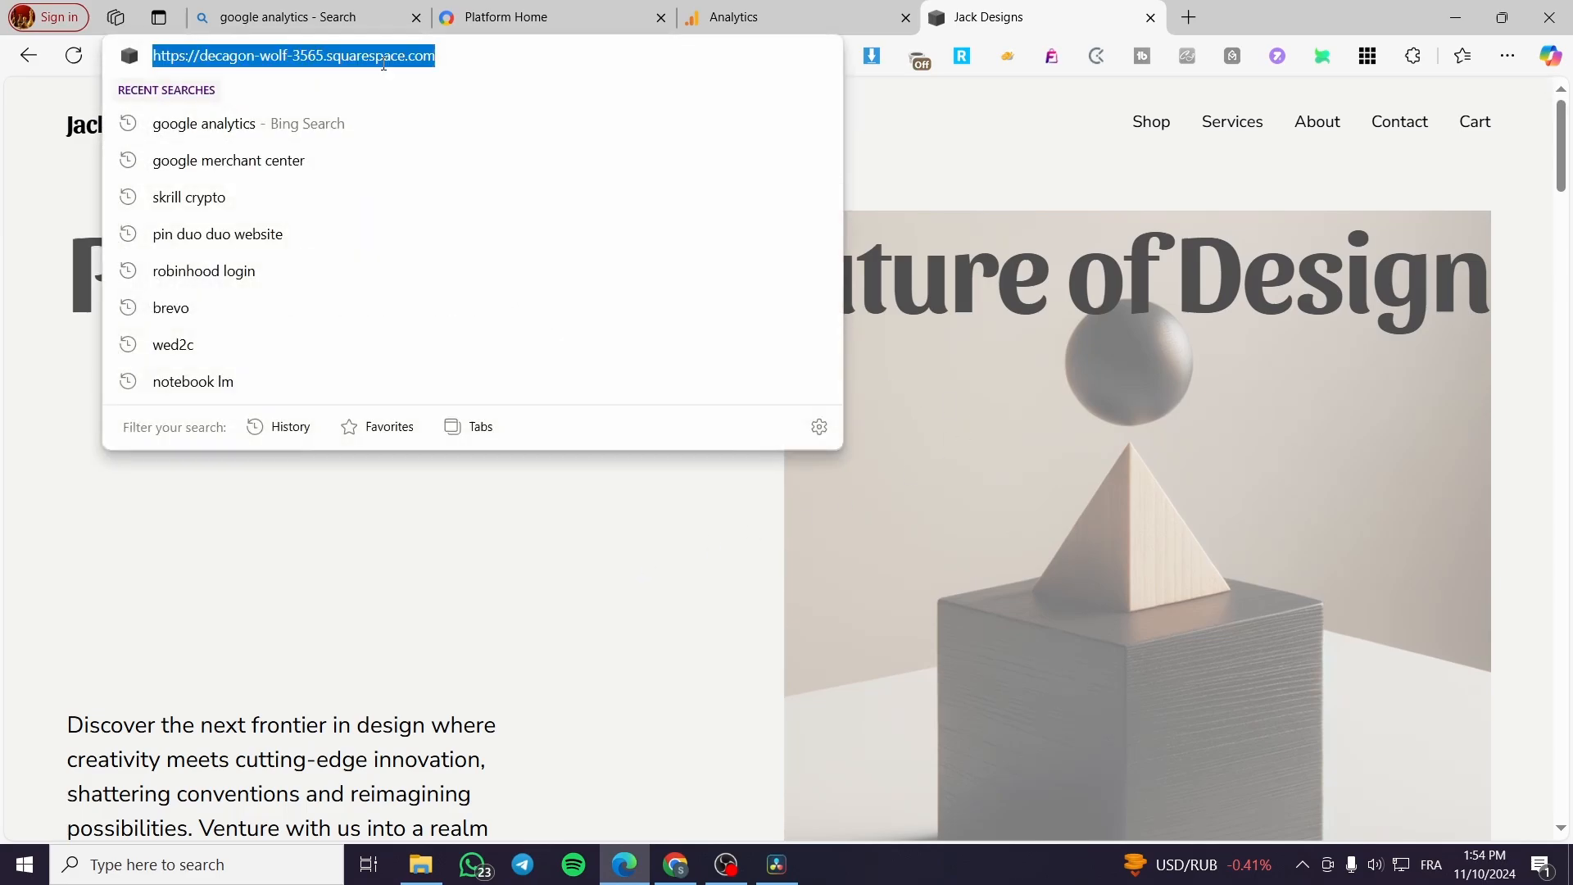
pyautogui.rightClick(299, 55)
pyautogui.click(393, 207)
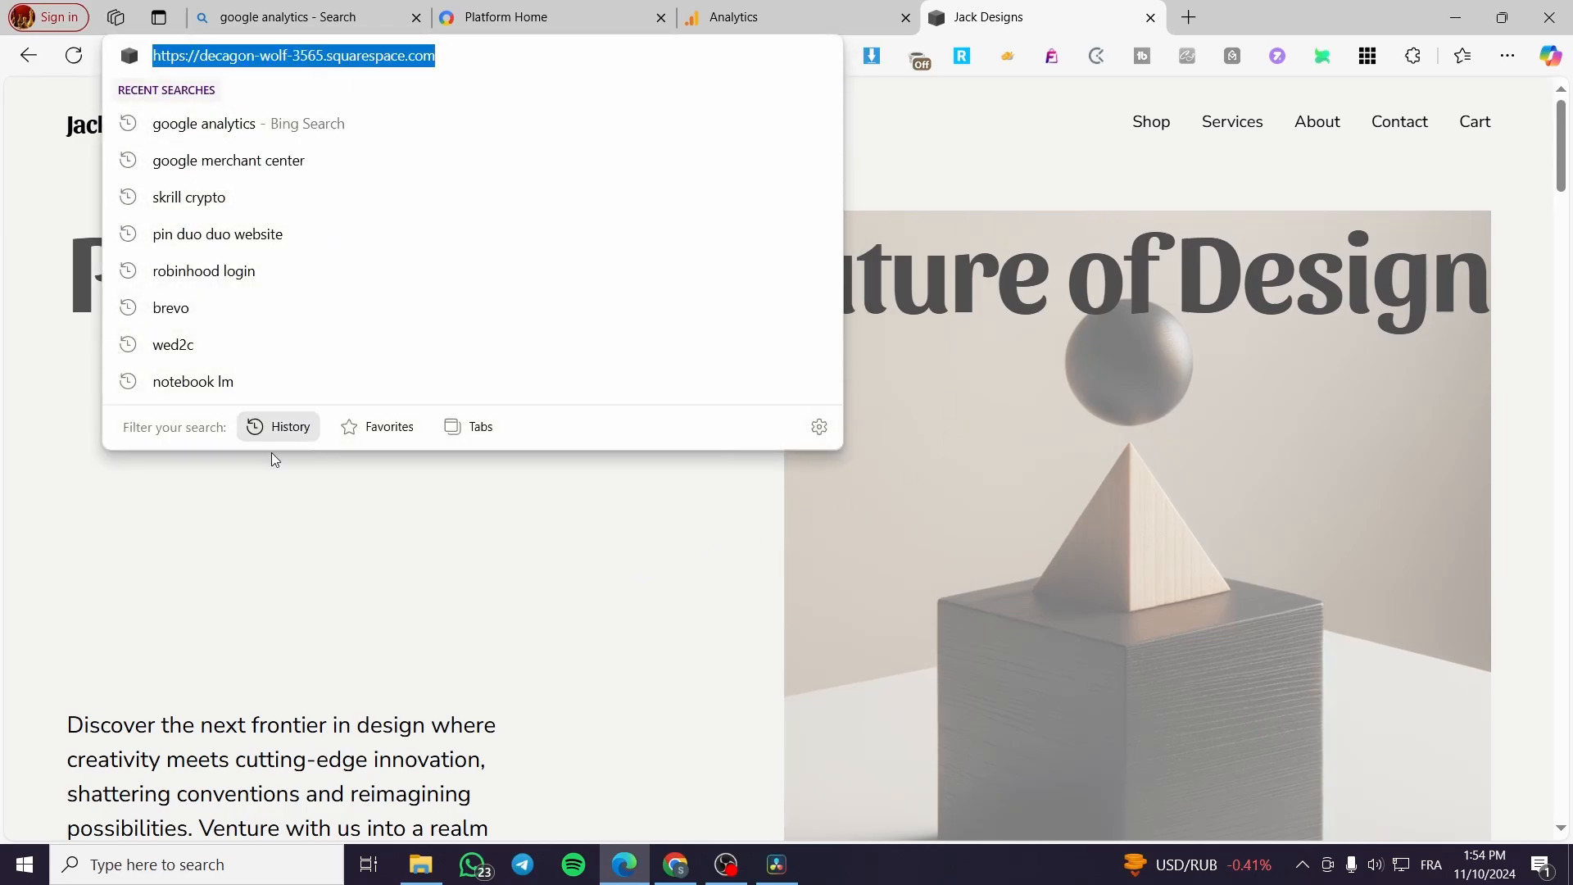
pyautogui.click(390, 509)
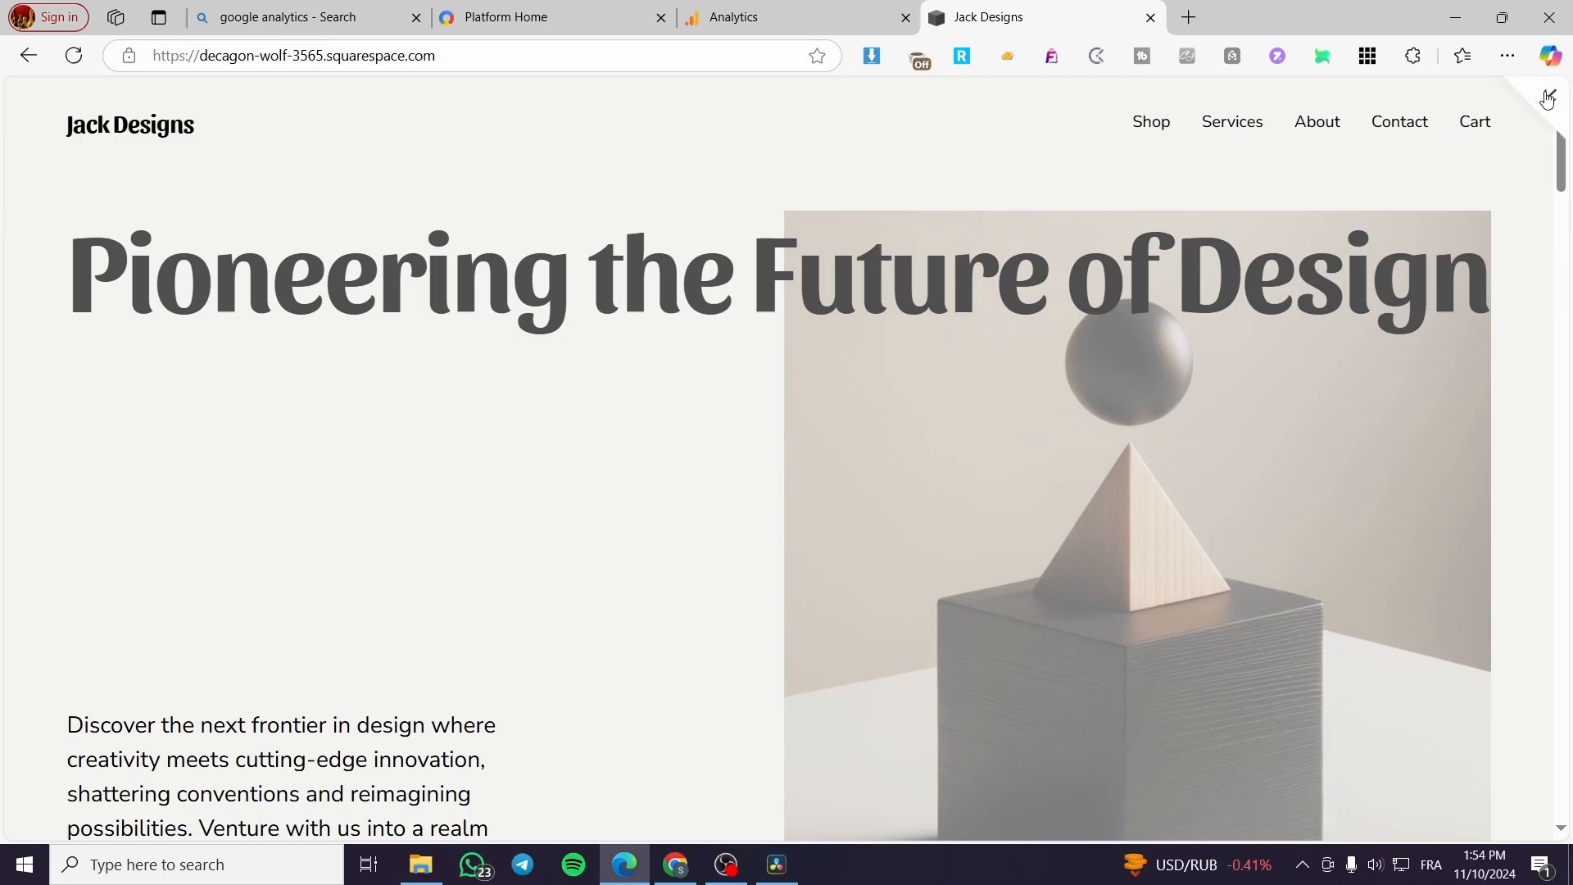
pyautogui.click(1547, 98)
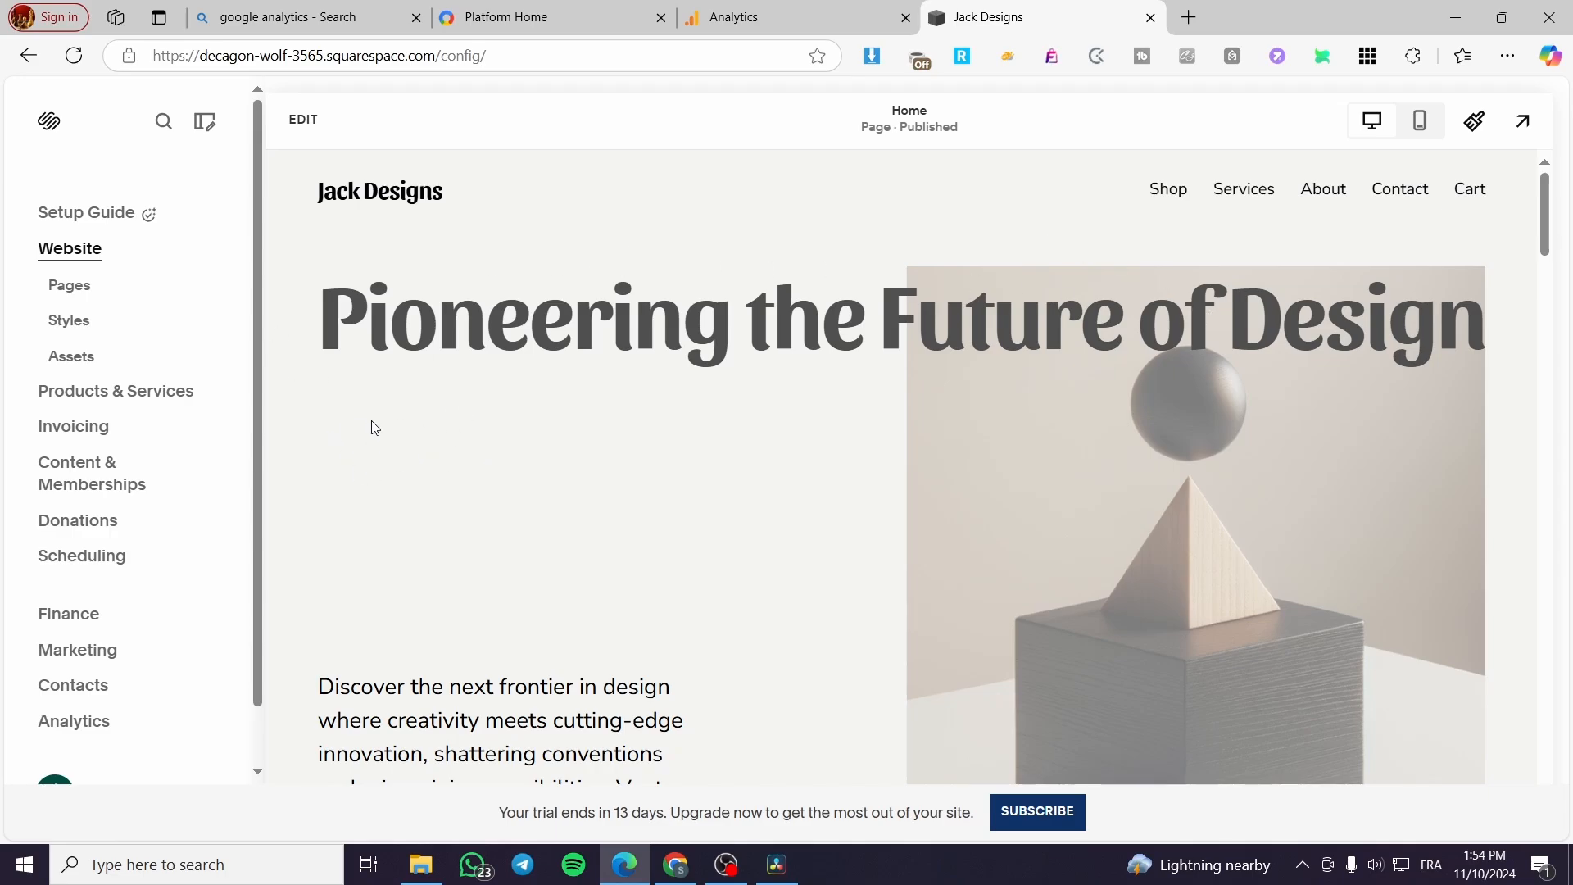
# Step: Examine the Google Analytics search results and the Google Marketing Platform home page down to its Analytics products
pyautogui.click(553, 18)
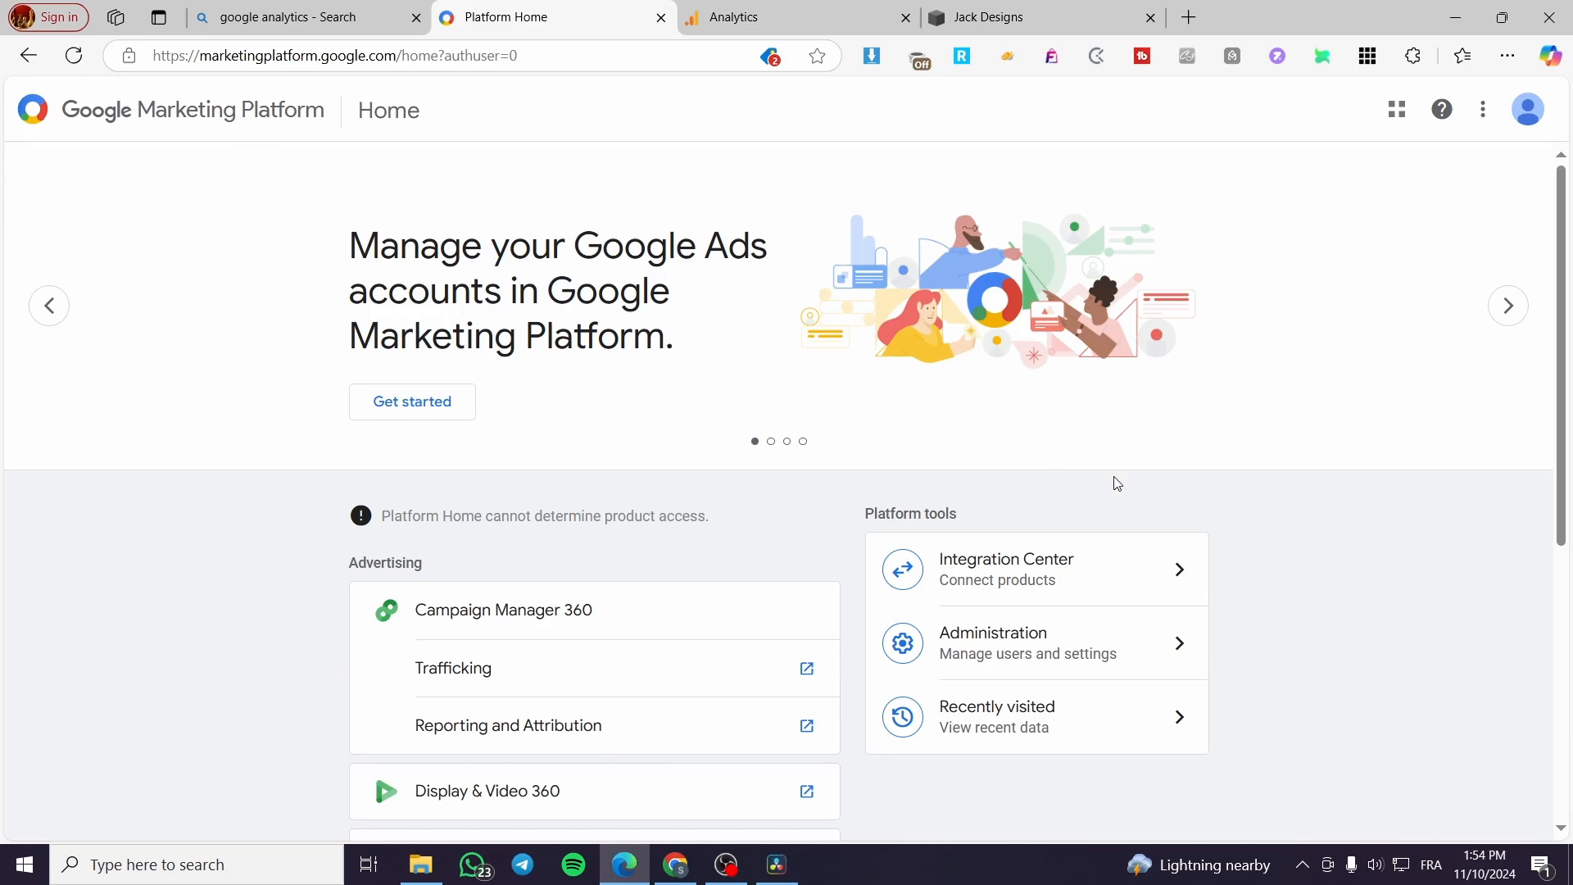
pyautogui.click(295, 13)
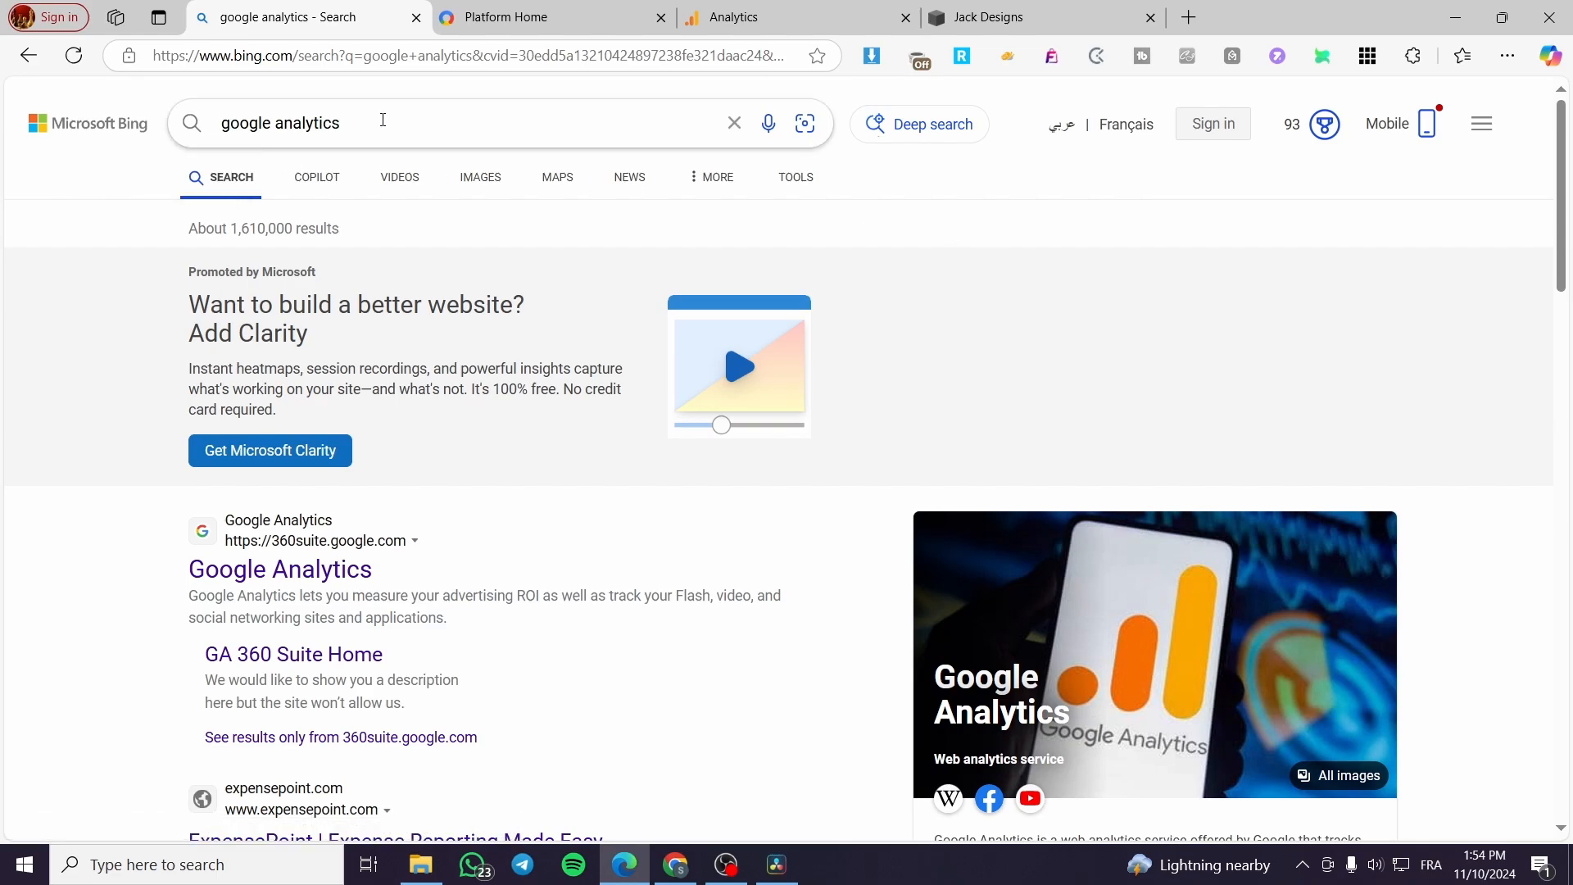
pyautogui.scroll(-2, 194, 386)
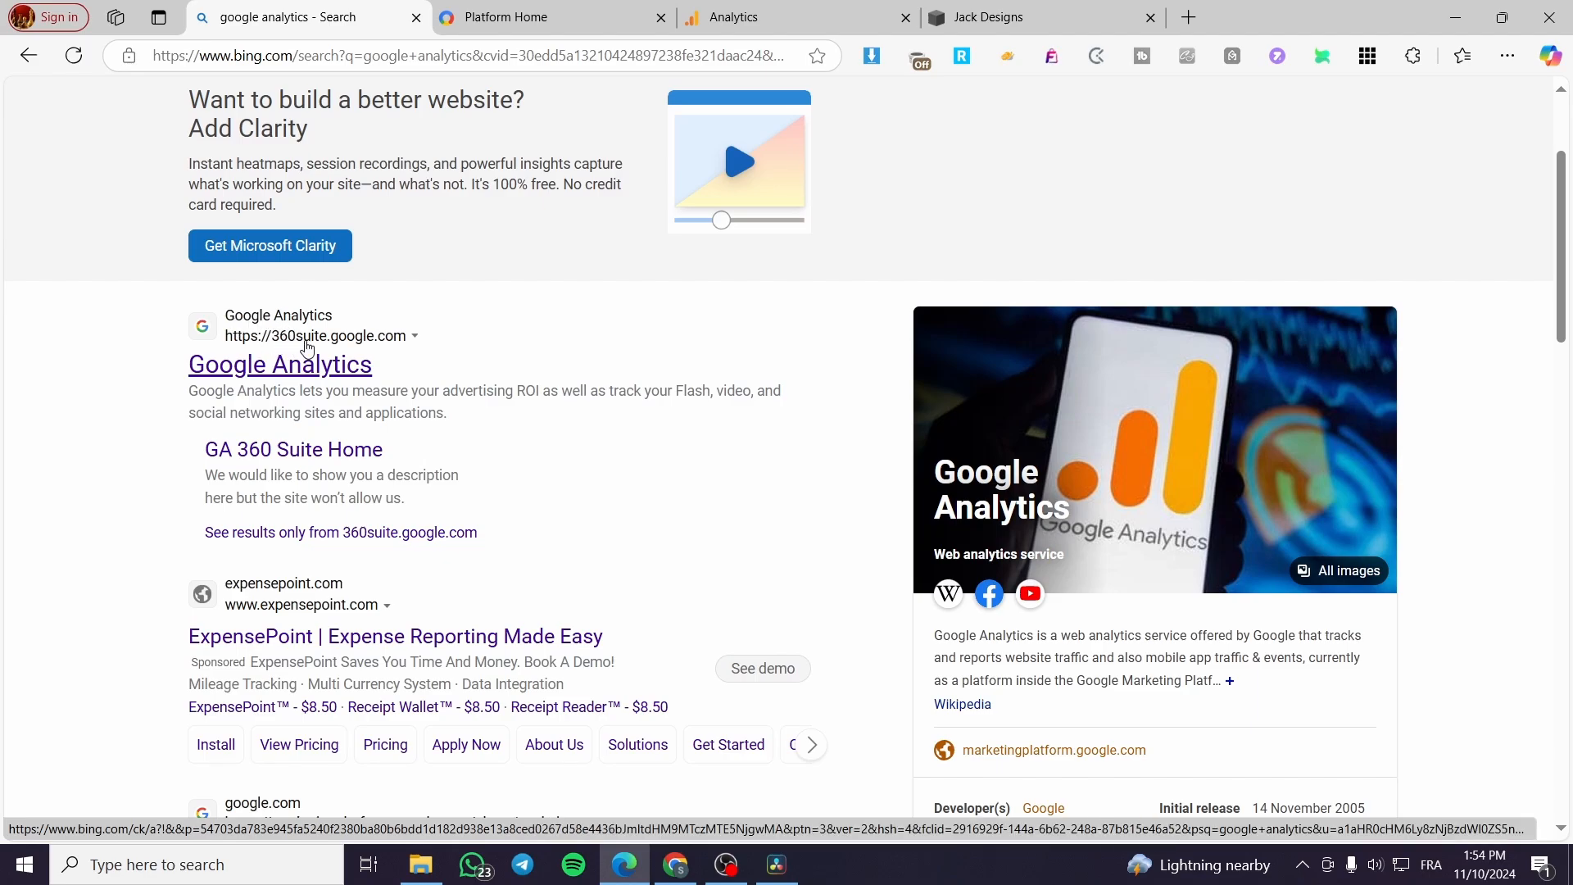
pyautogui.click(533, 8)
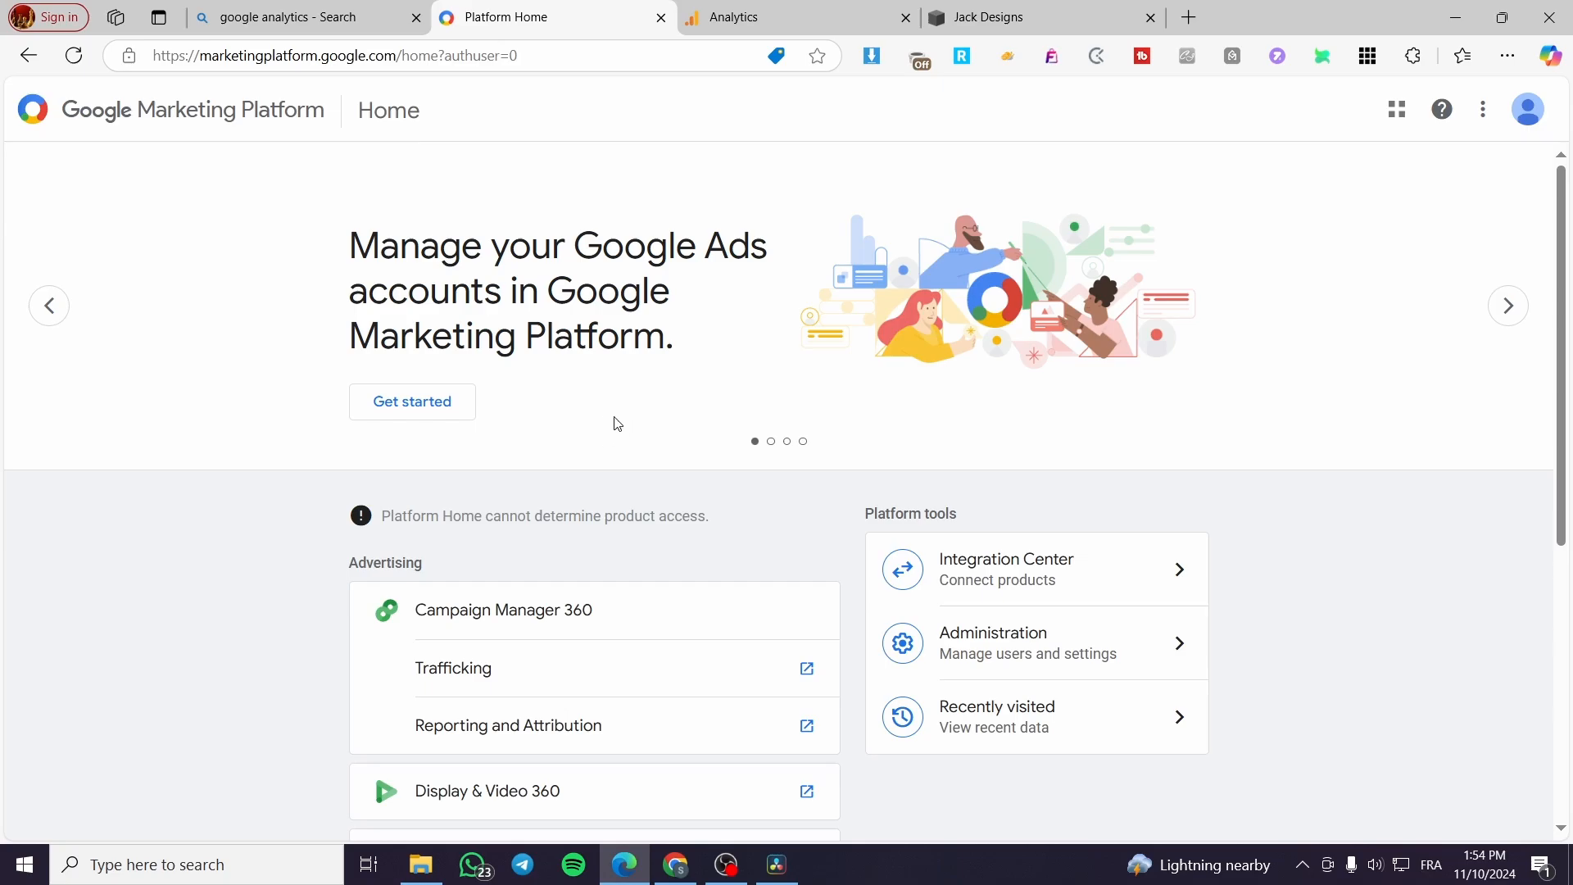
pyautogui.scroll(-3, 751, 361)
pyautogui.scroll(3, 787, 336)
pyautogui.scroll(-3, 586, 256)
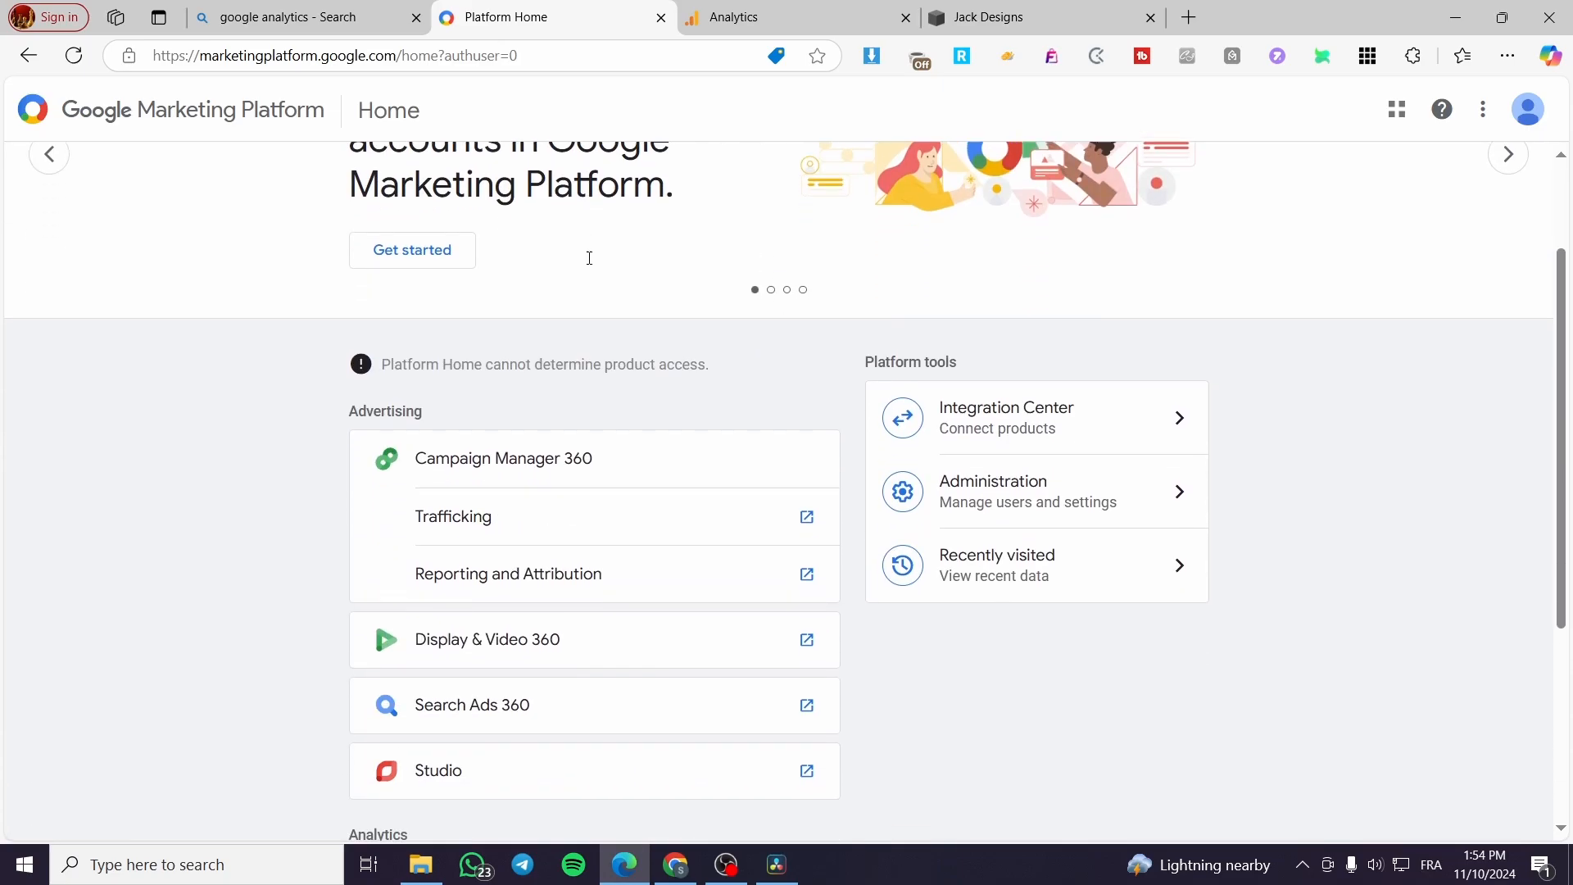
pyautogui.scroll(-1, 887, 353)
pyautogui.scroll(-1, 887, 353)
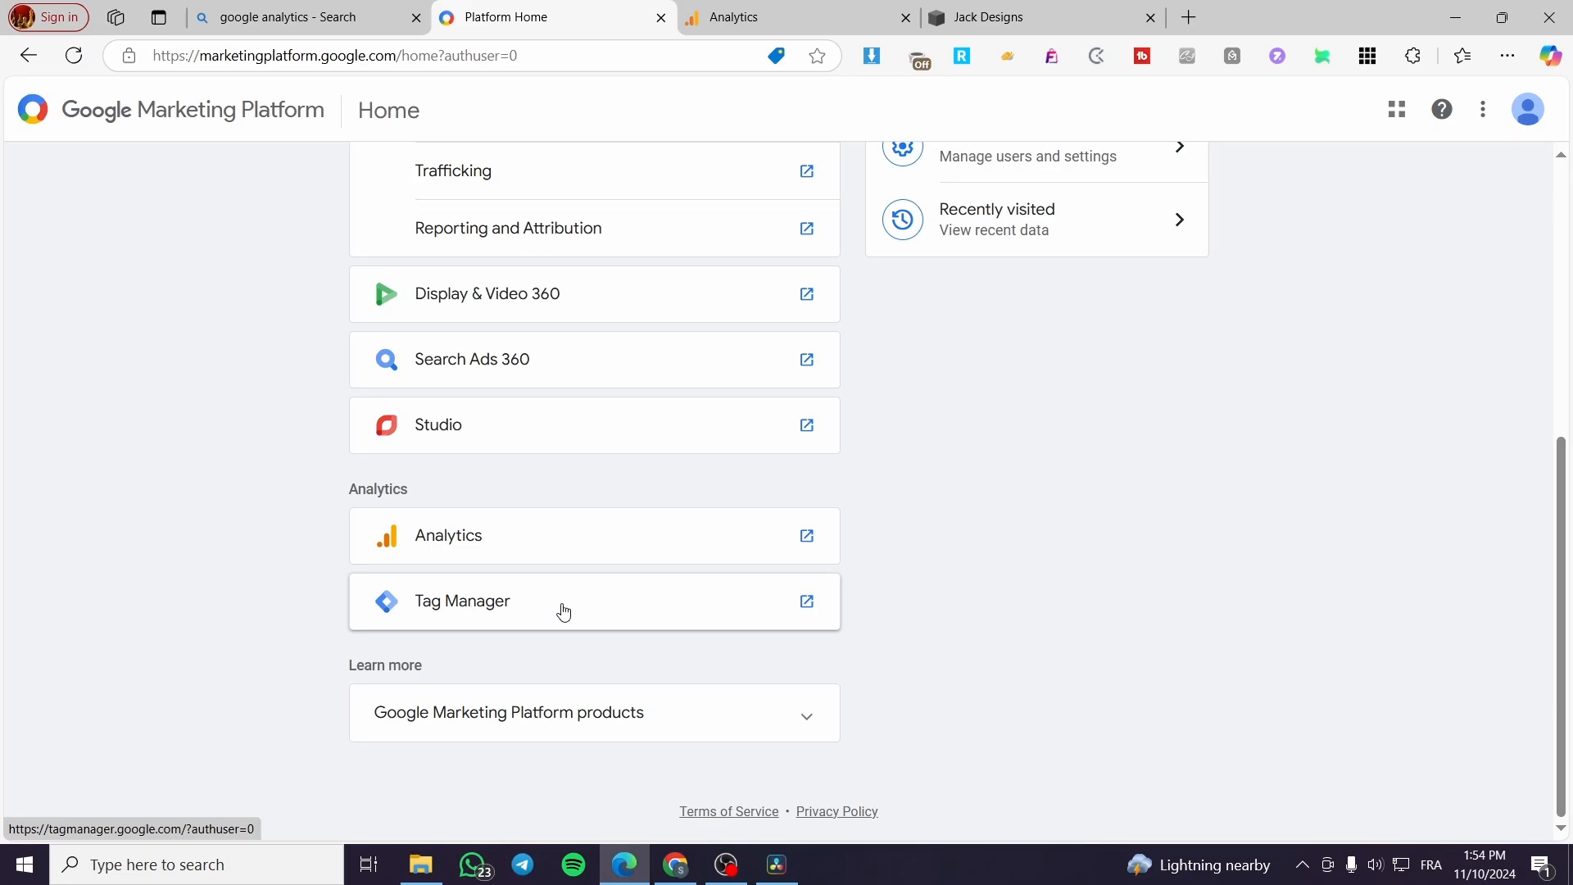
# Step: Switch to Google Analytics and choose Web as the data collection platform to set up a data stream
pyautogui.click(743, 12)
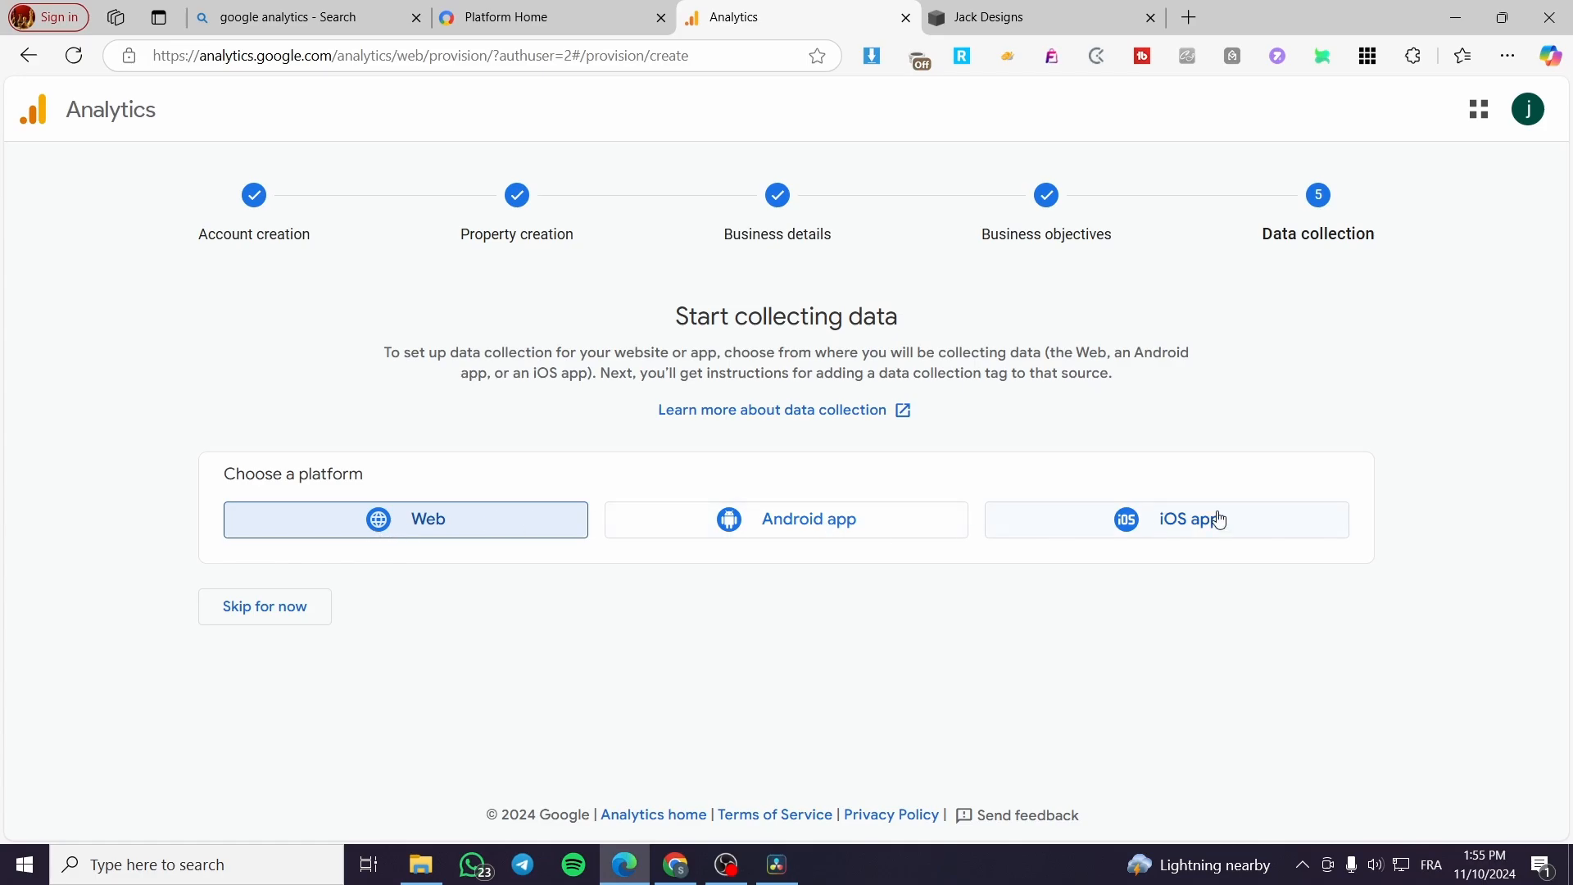
pyautogui.click(439, 535)
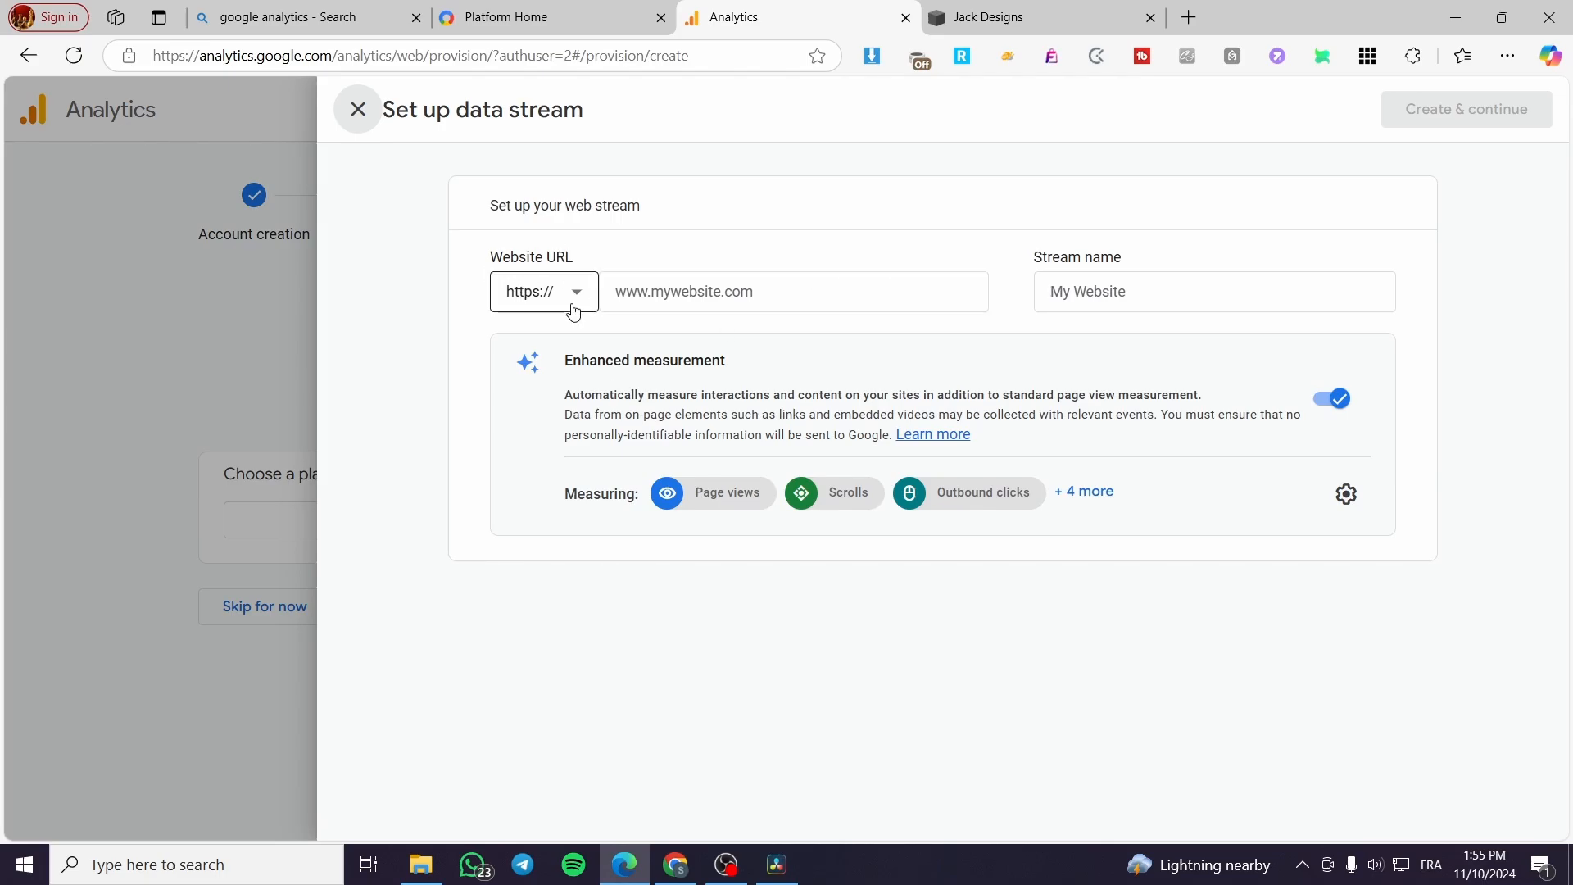
pyautogui.click(1024, 17)
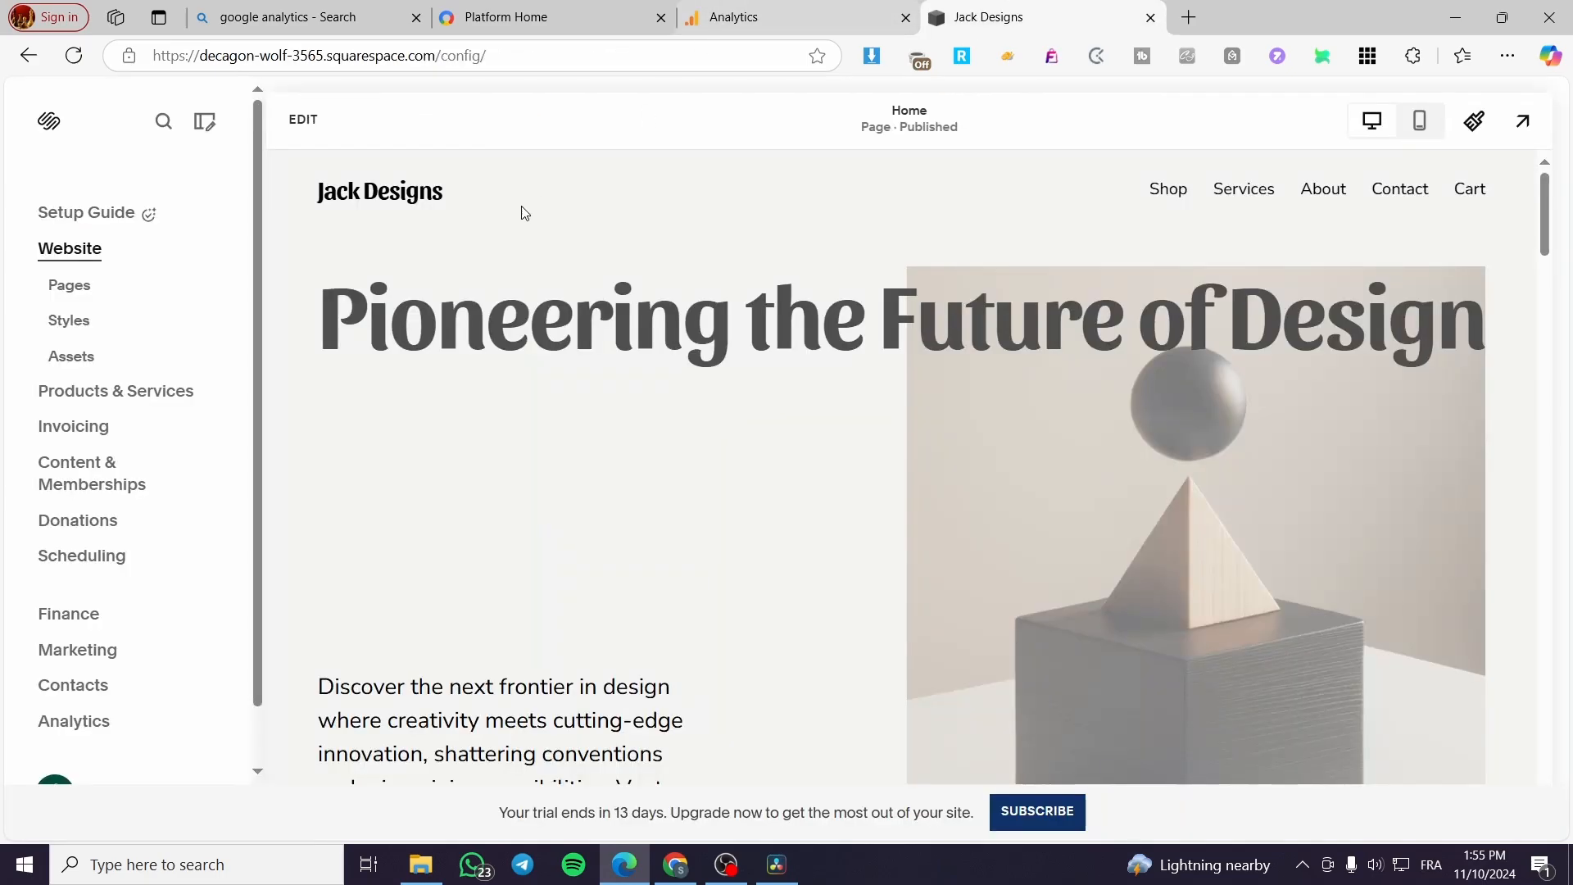
pyautogui.click(721, 16)
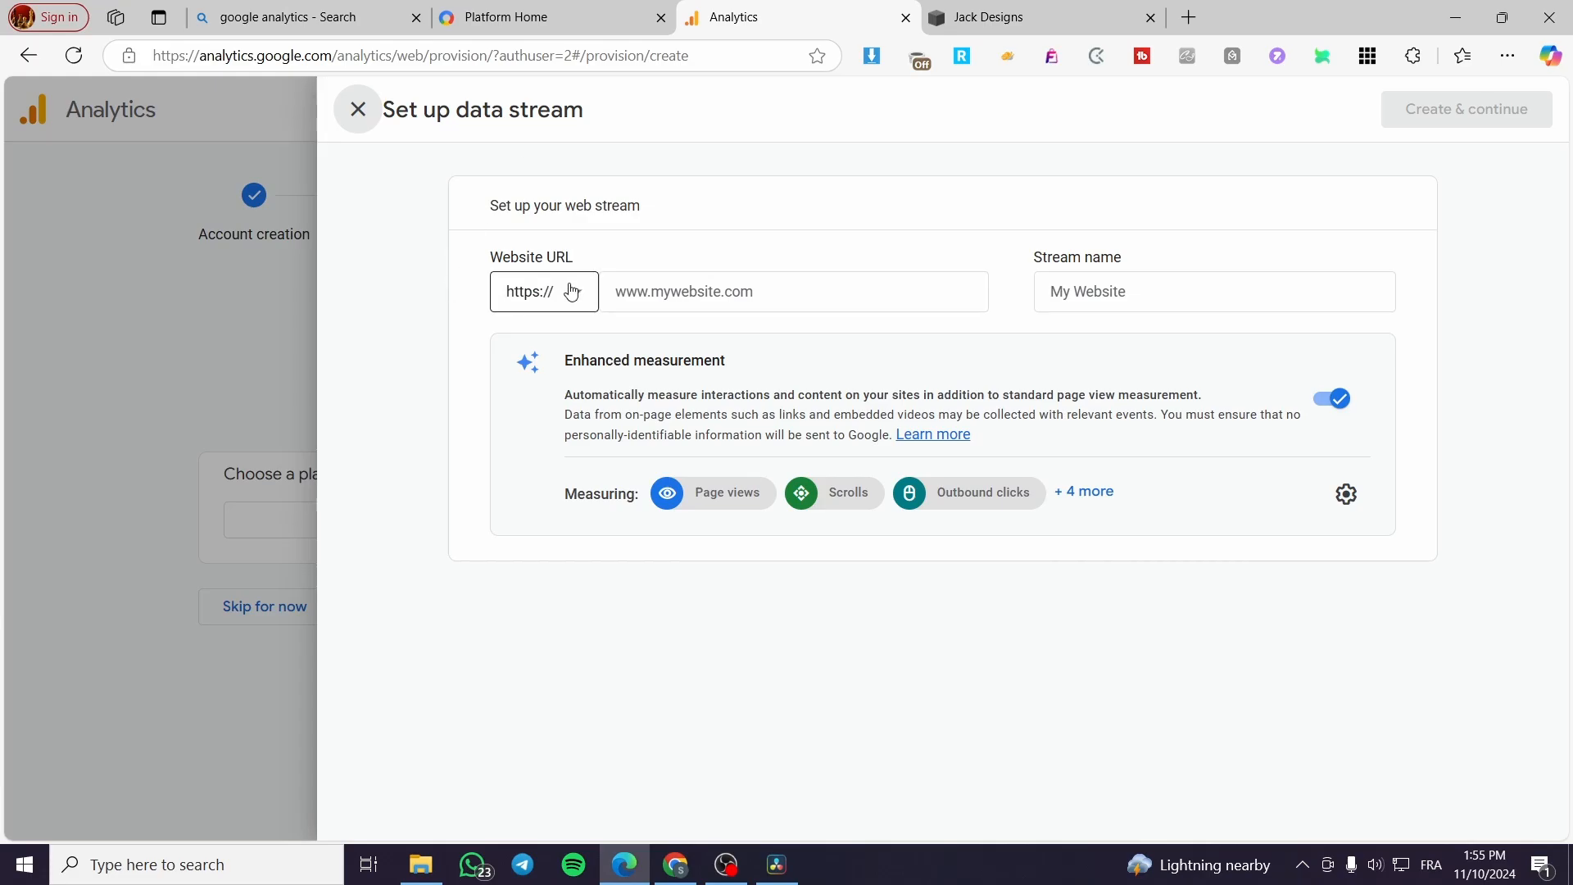
pyautogui.click(571, 291)
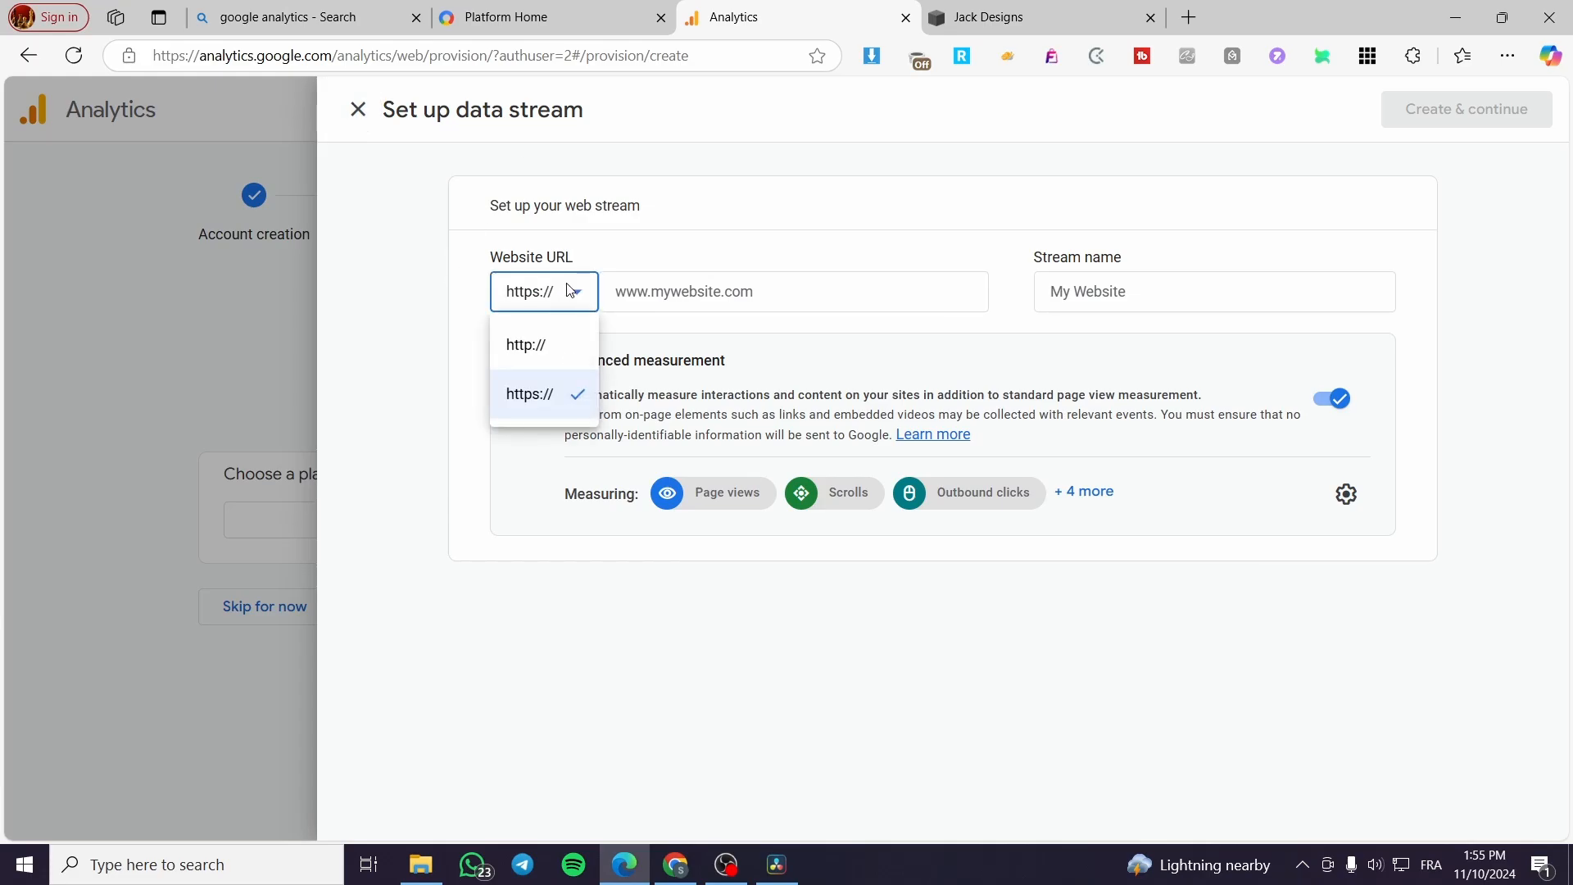
pyautogui.click(1051, 10)
pyautogui.click(821, 8)
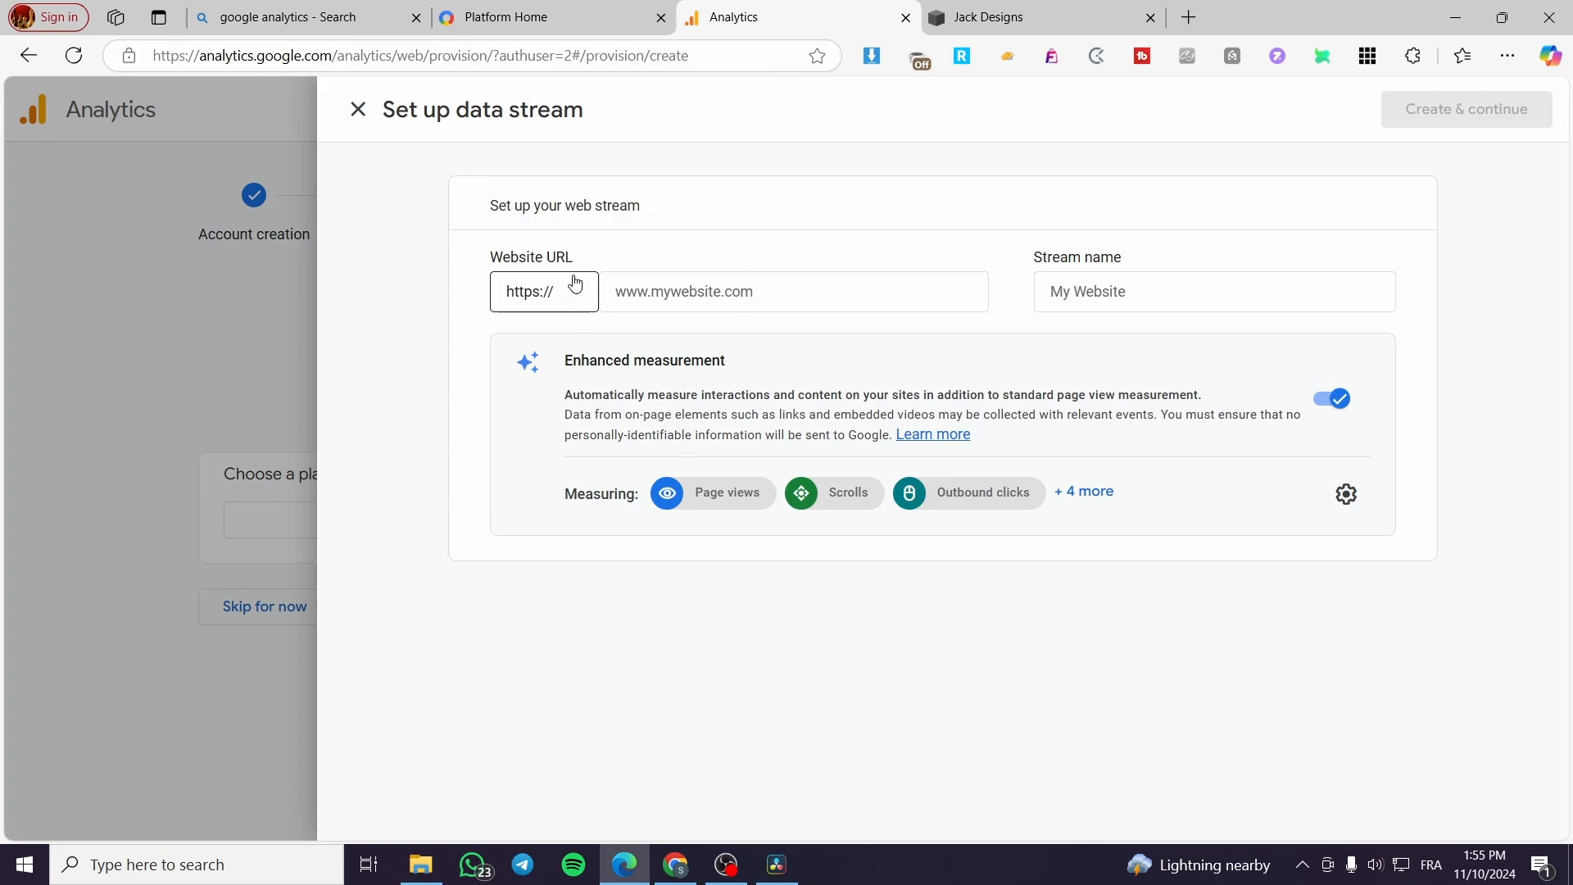
pyautogui.click(677, 288)
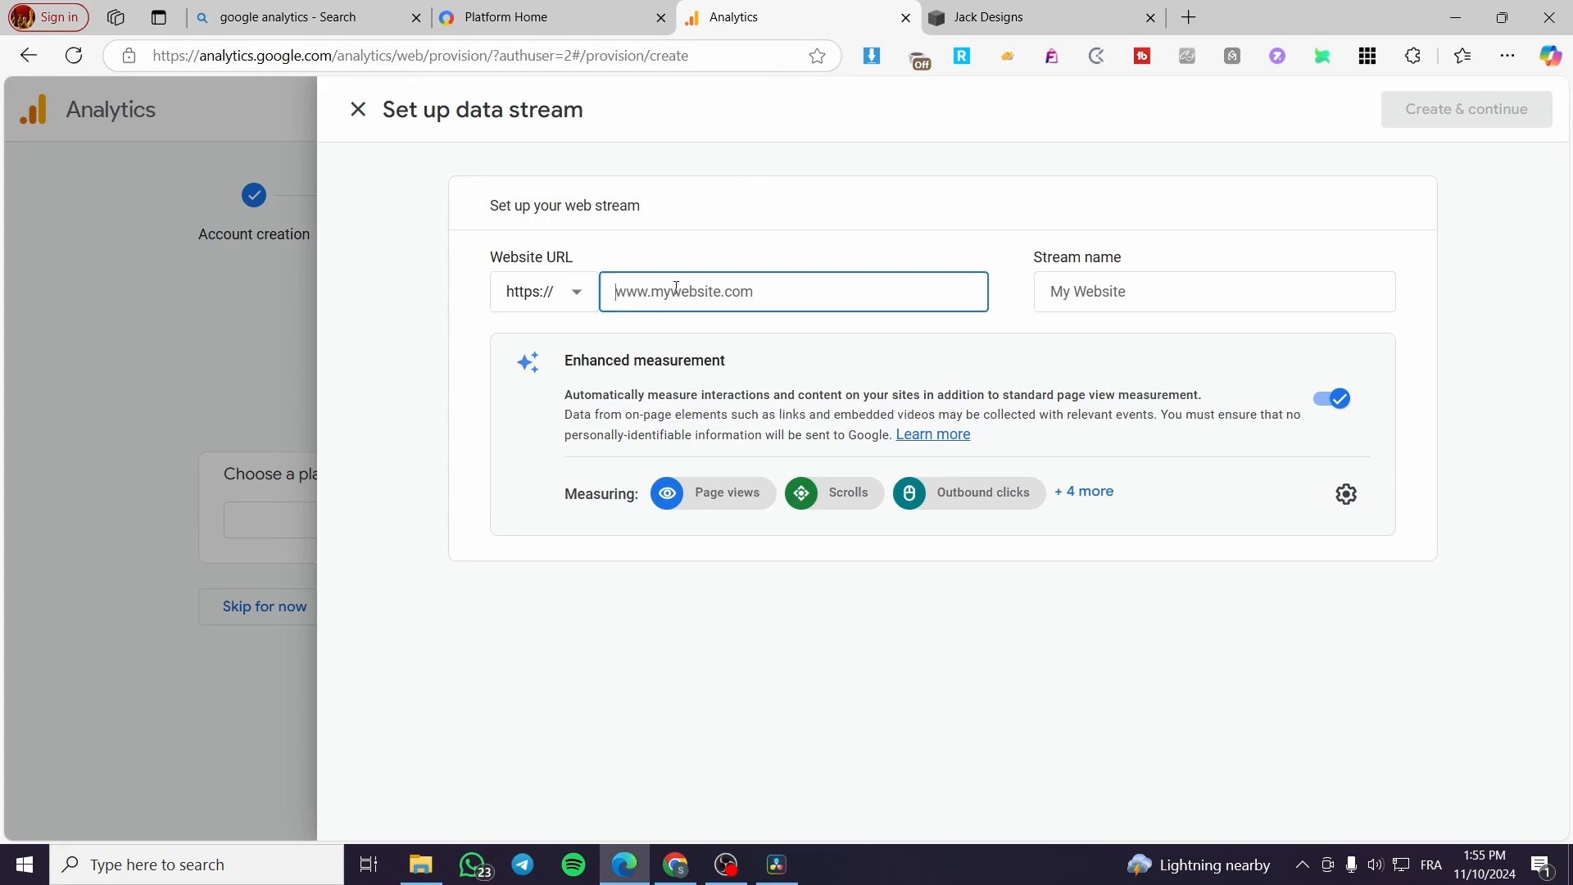
pyautogui.hotkey('ctrl', 'v')
pyautogui.moveTo(664, 291); pyautogui.dragTo(566, 296)
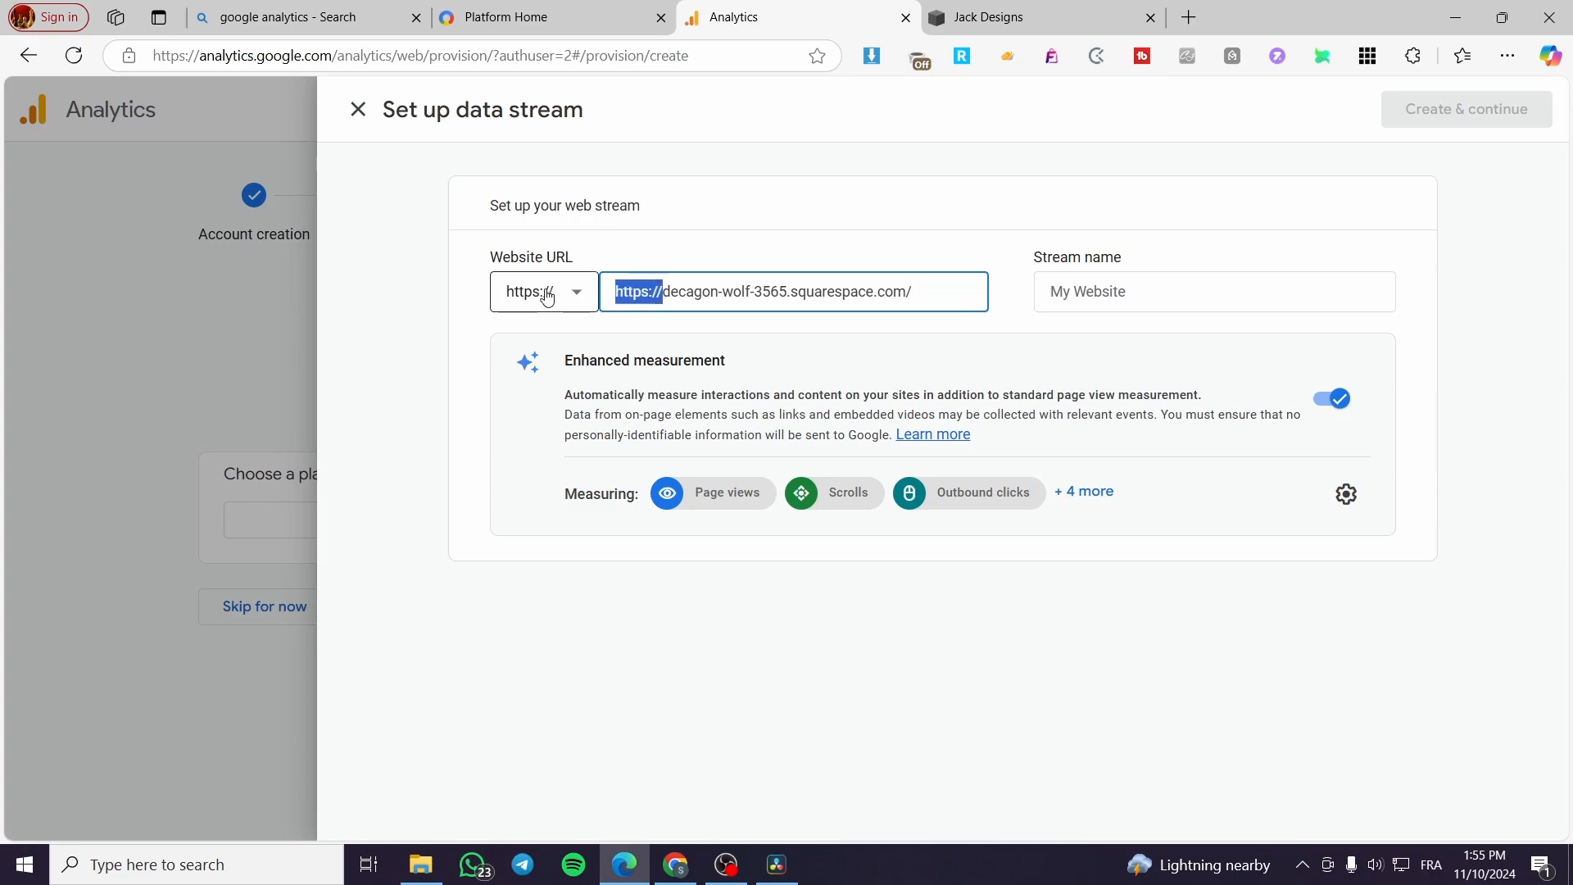
pyautogui.press('BackSpace')
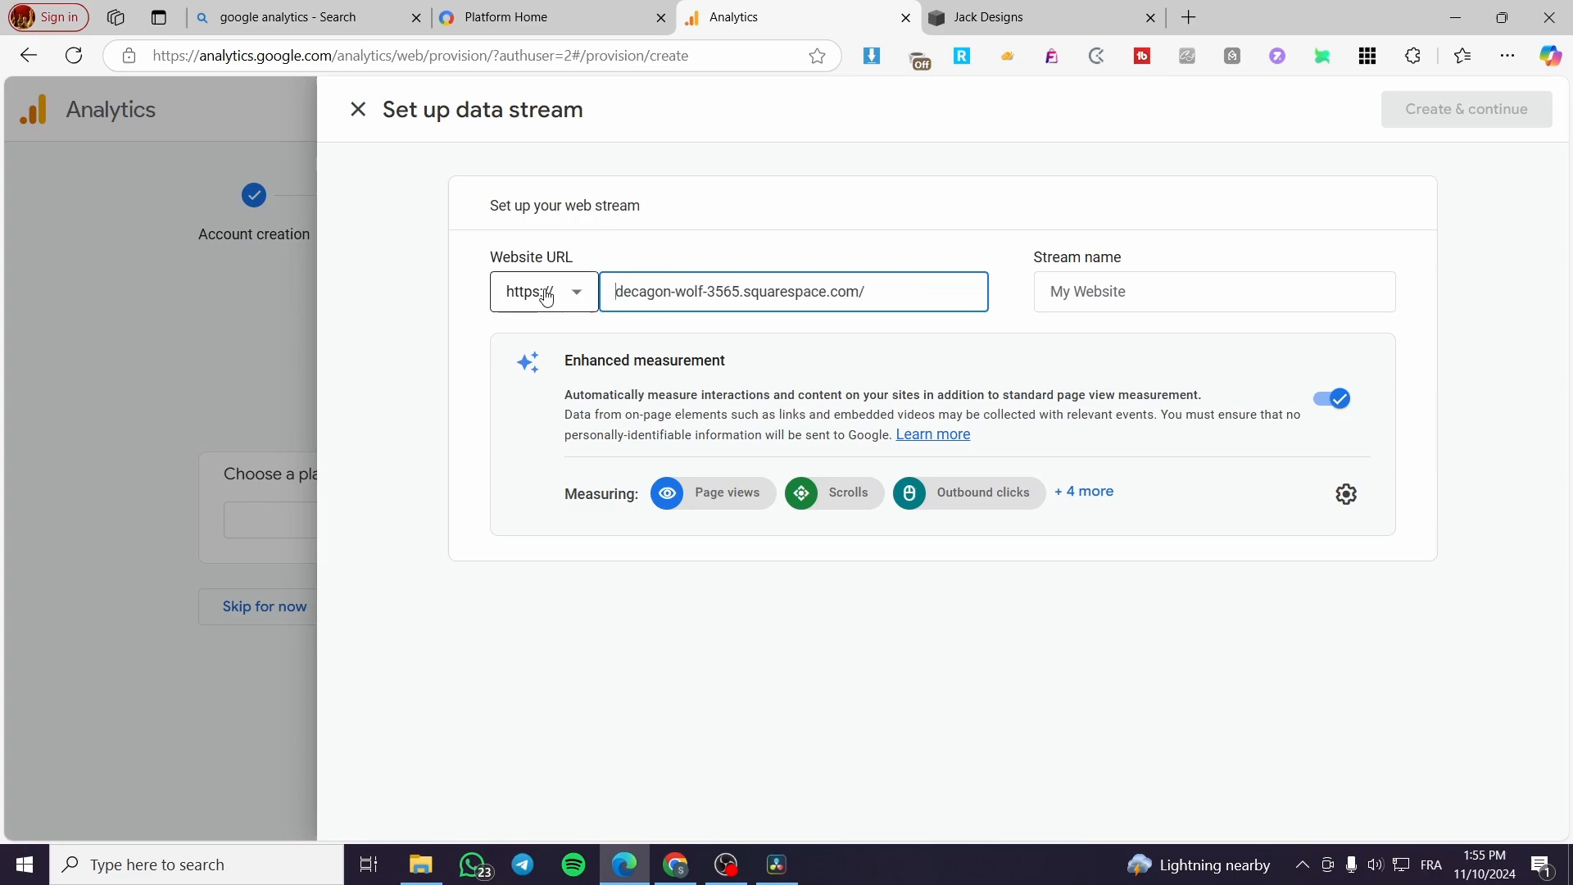
# Step: Name the web data stream "Mikes Website"
pyautogui.click(1123, 298)
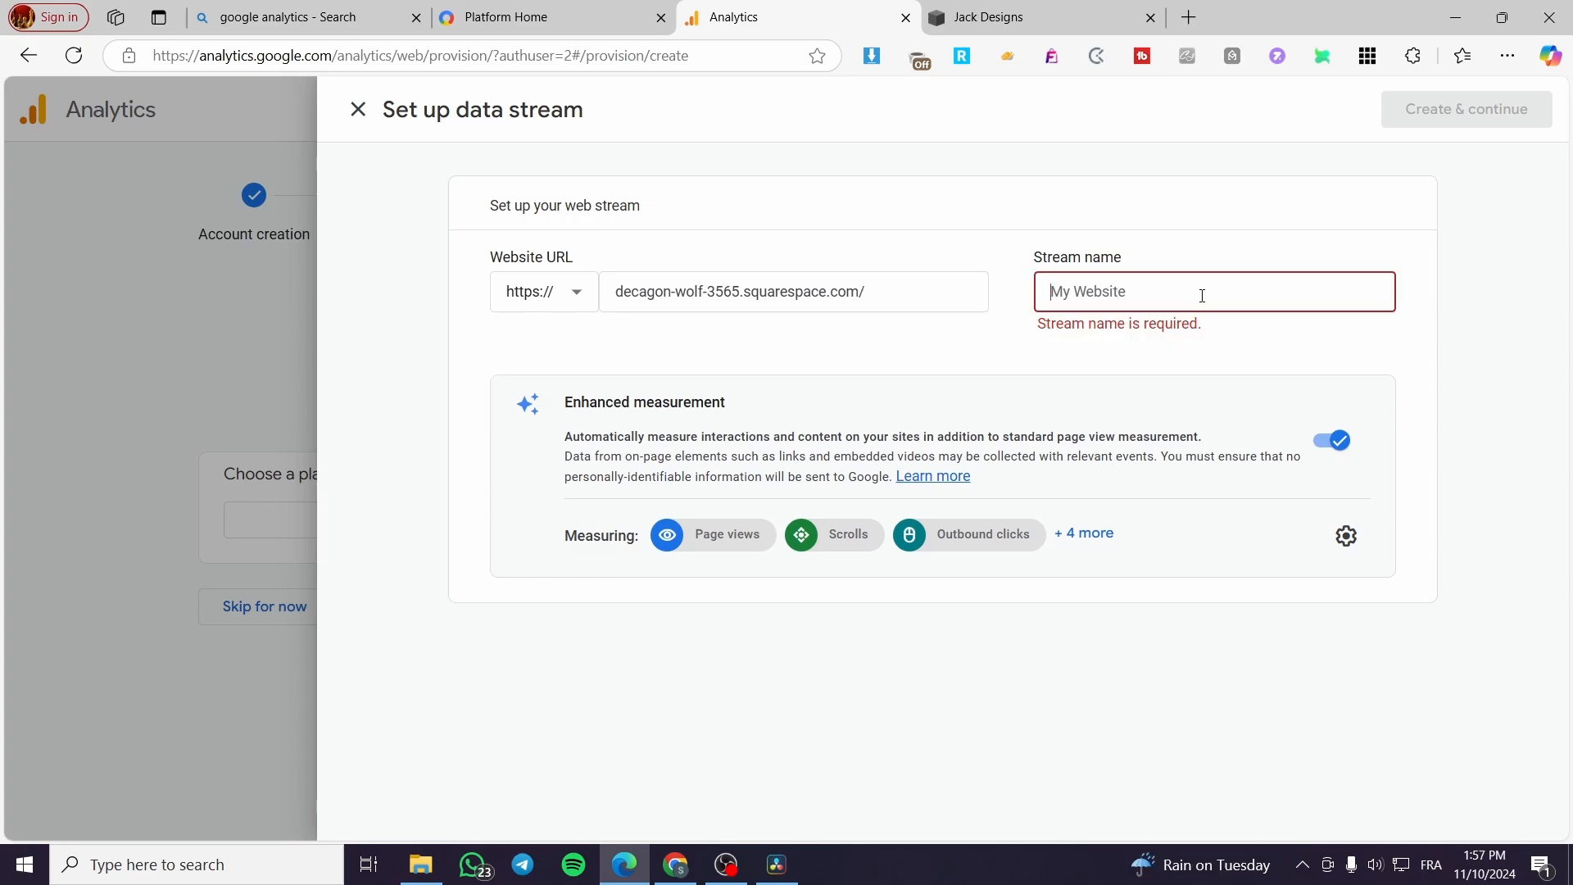
pyautogui.write('Mikes Website')
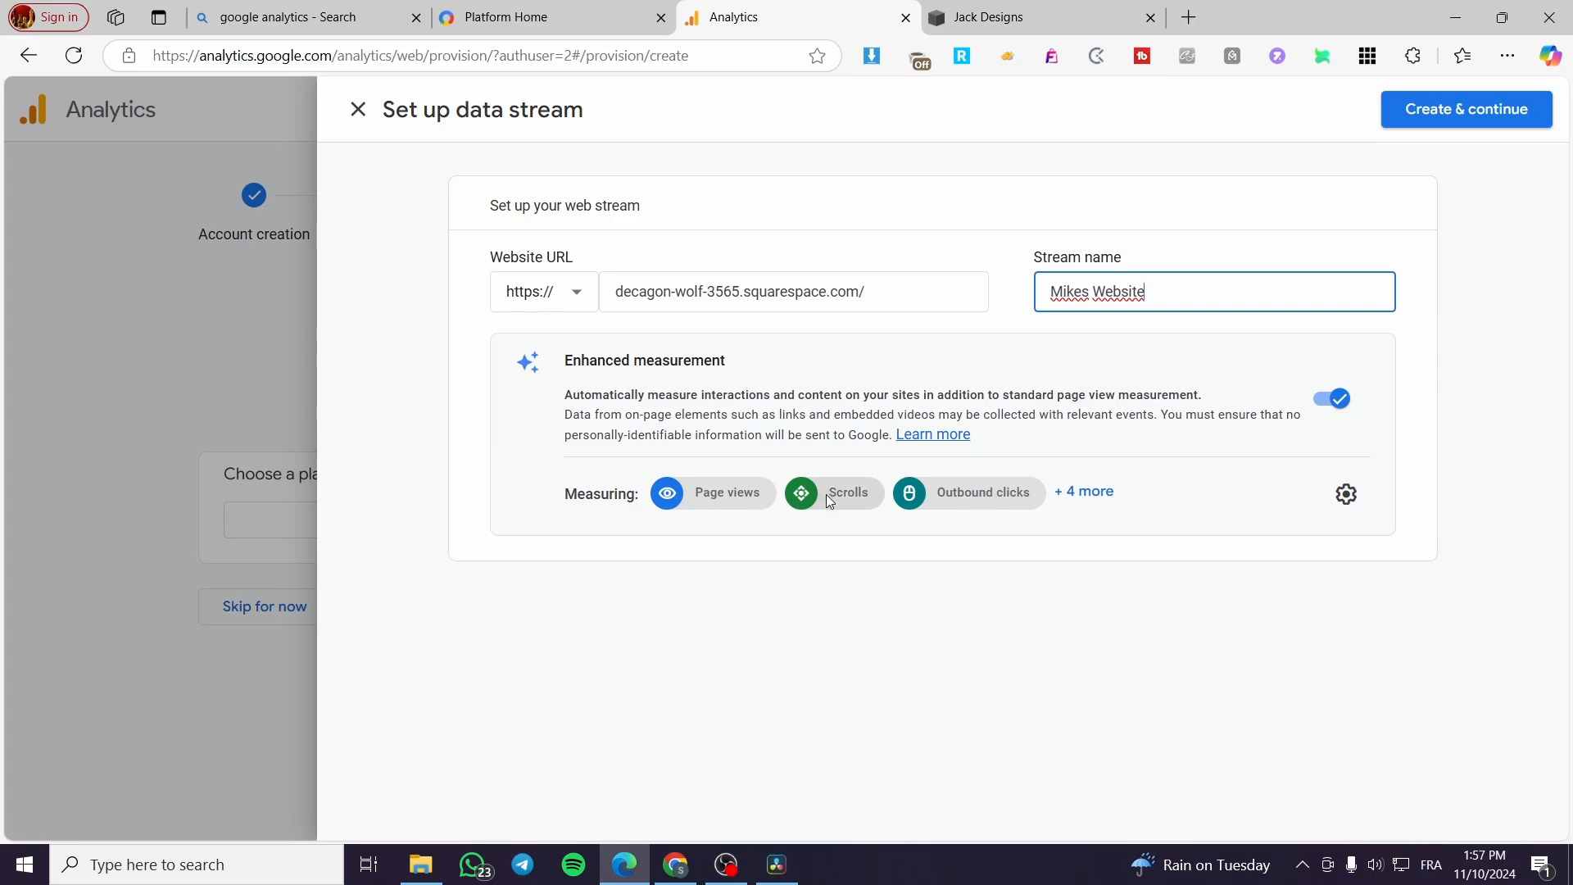
pyautogui.rightClick(1086, 494)
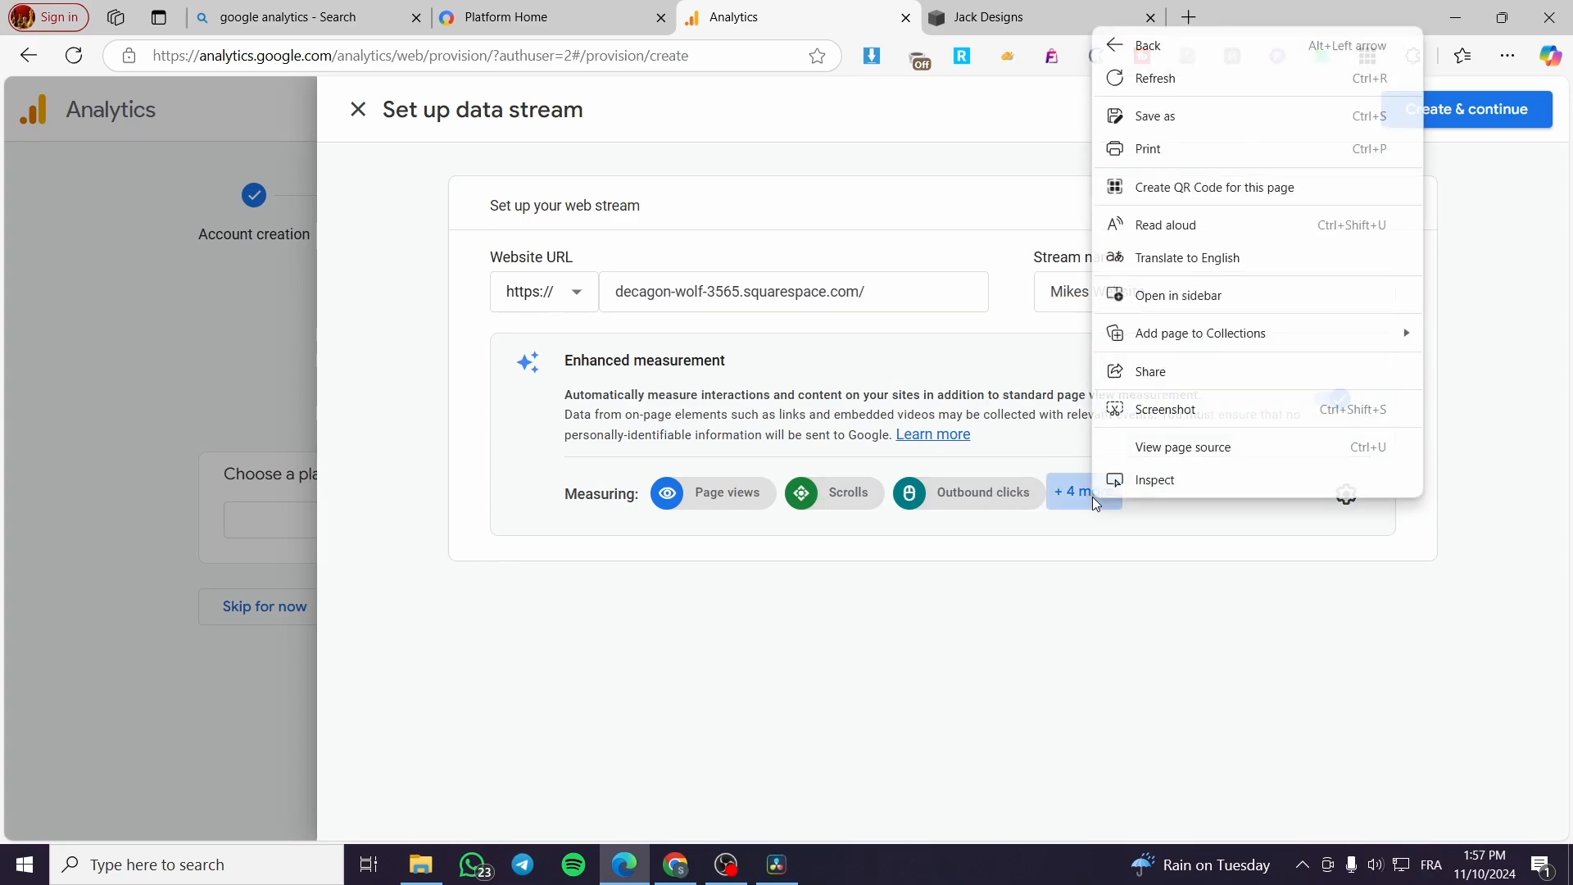
# Step: Expand the full list of enhanced measurement events and create the web data stream
pyautogui.click(1081, 493)
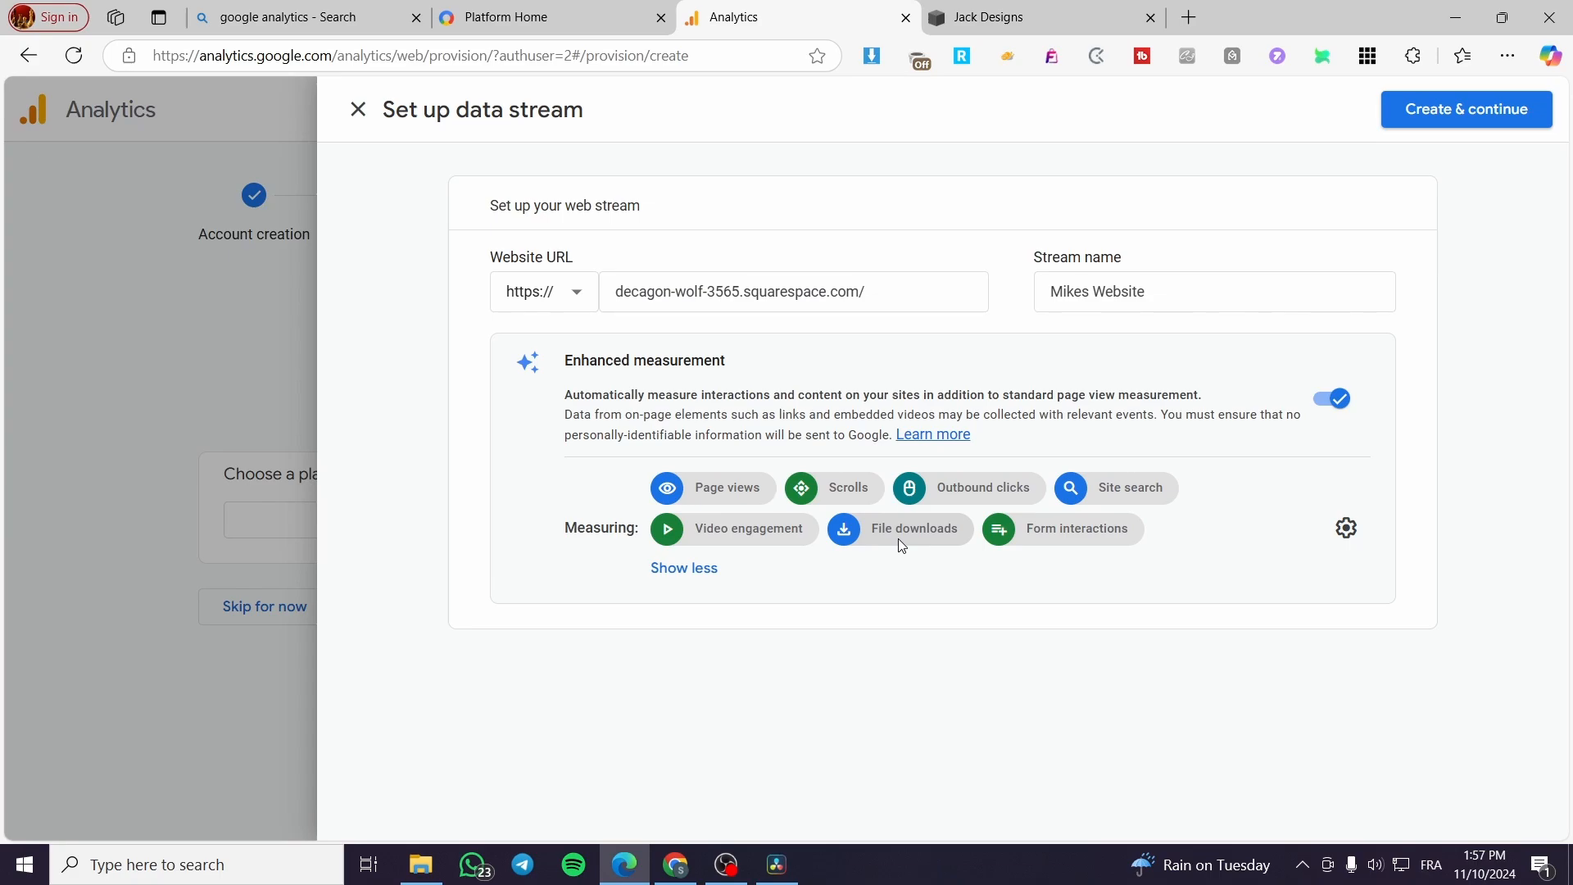
pyautogui.click(1484, 119)
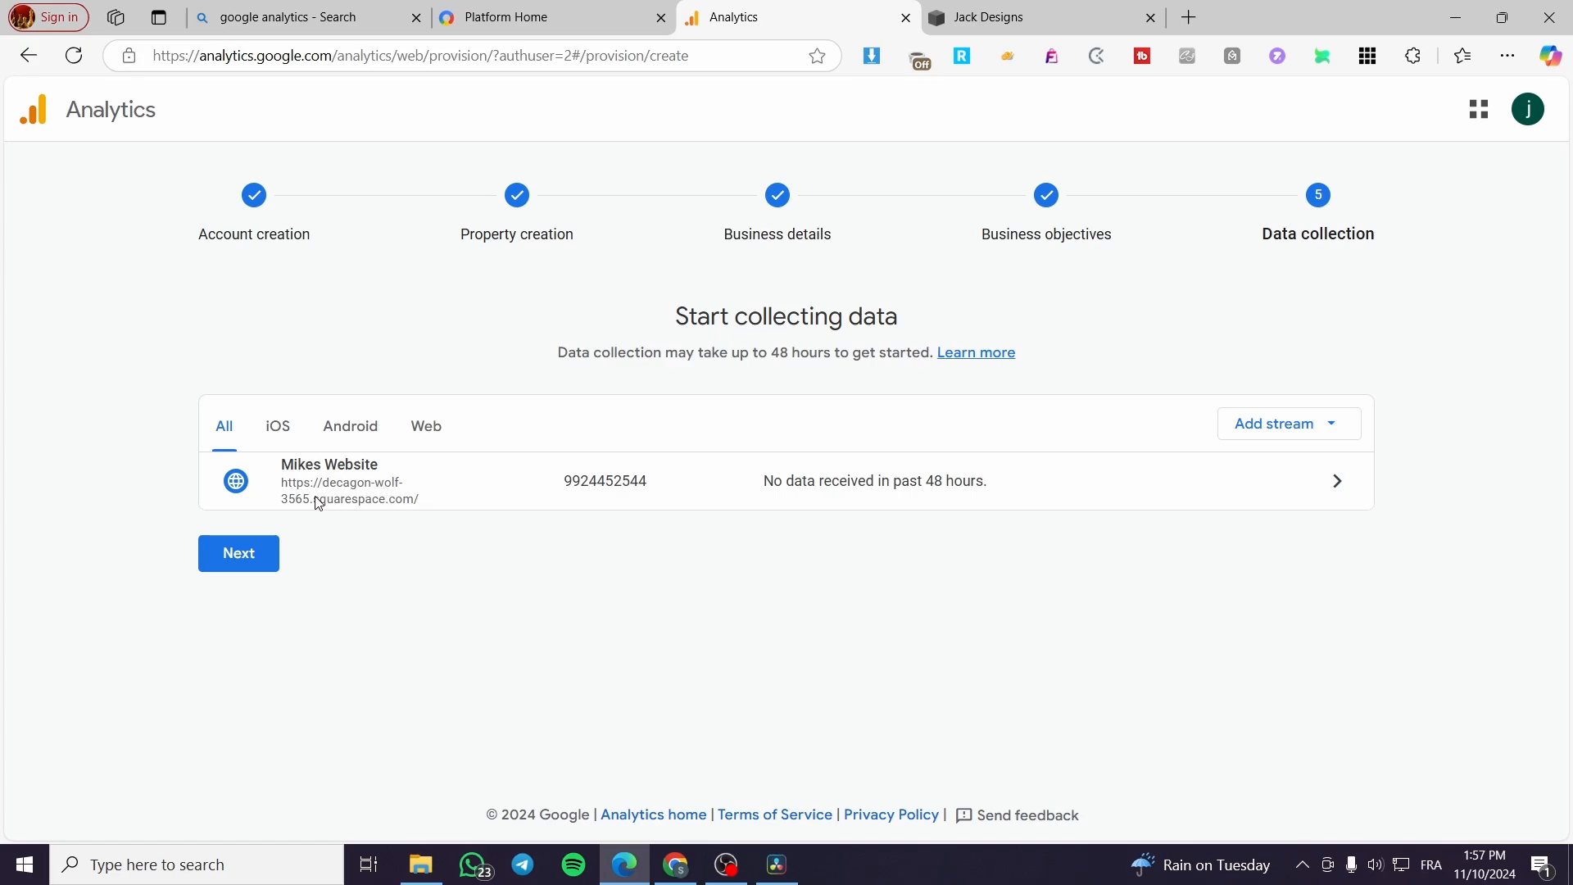
# Step: Review the manual Google tag installation instructions for the new stream and close them
pyautogui.click(1339, 483)
pyautogui.click(237, 554)
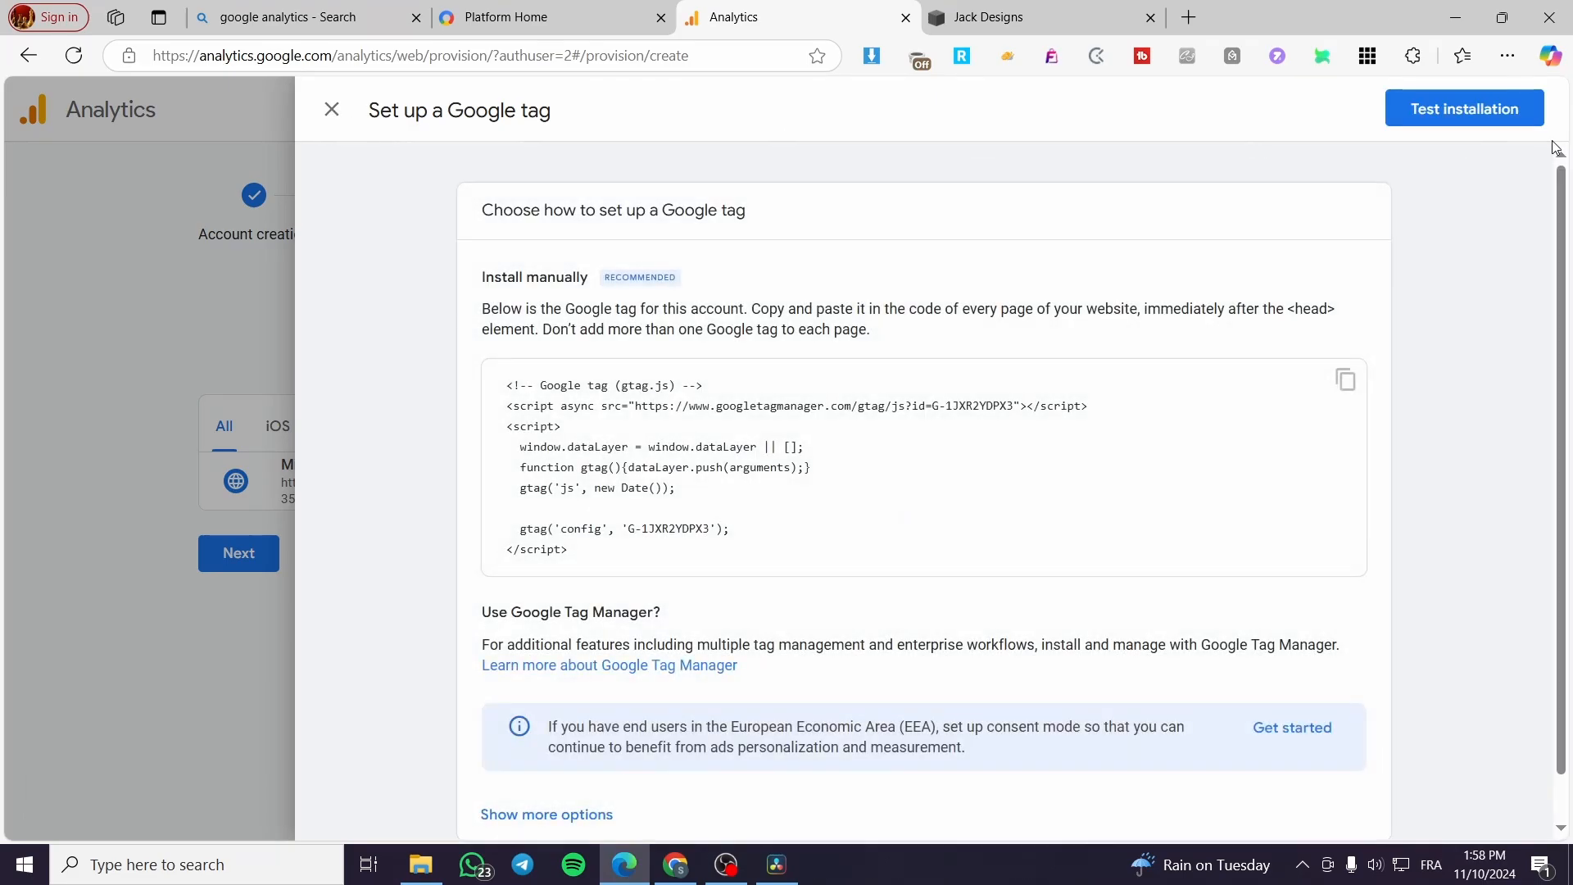
pyautogui.scroll(-1, 1433, 225)
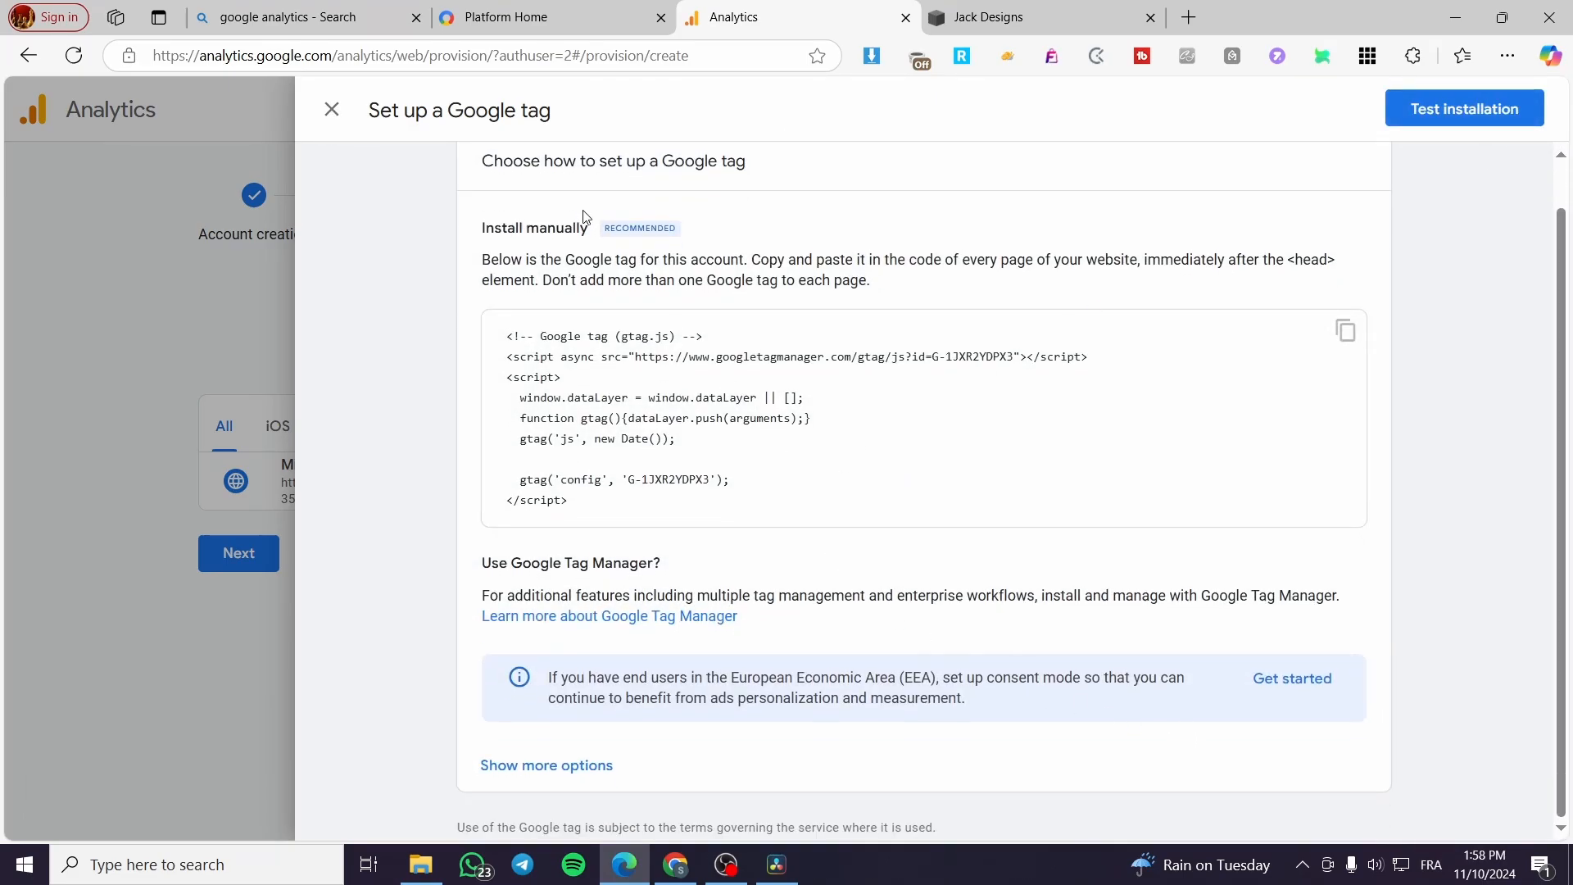
pyautogui.click(331, 110)
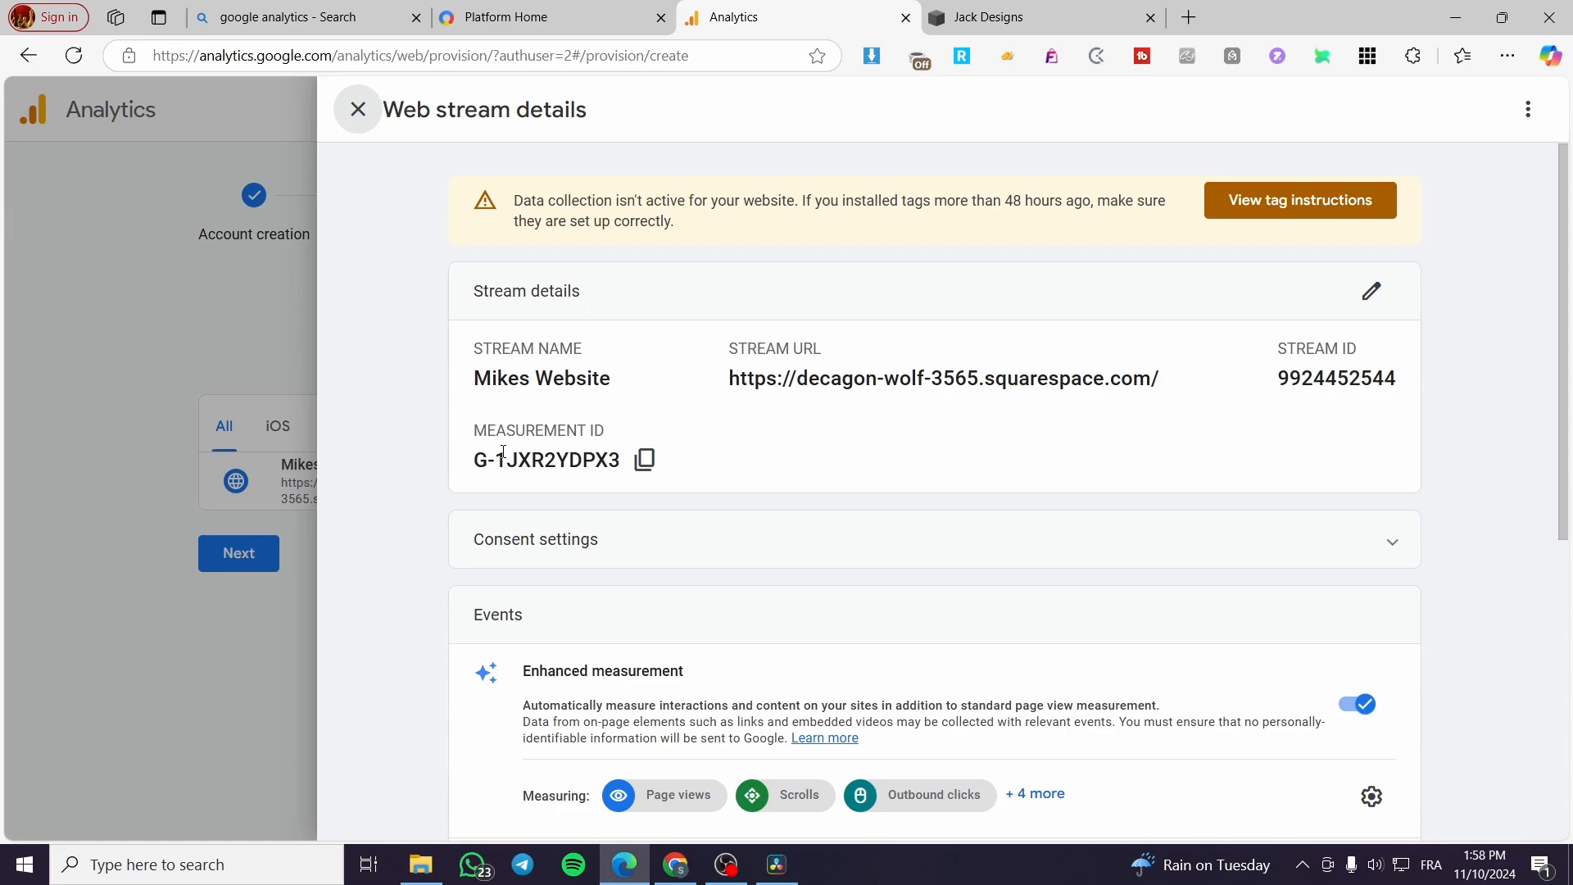
# Step: Copy the measurement ID from the web stream details, check the stream URL and stream options, and close the details
pyautogui.click(645, 459)
pyautogui.click(645, 459)
pyautogui.moveTo(727, 390); pyautogui.dragTo(1183, 371)
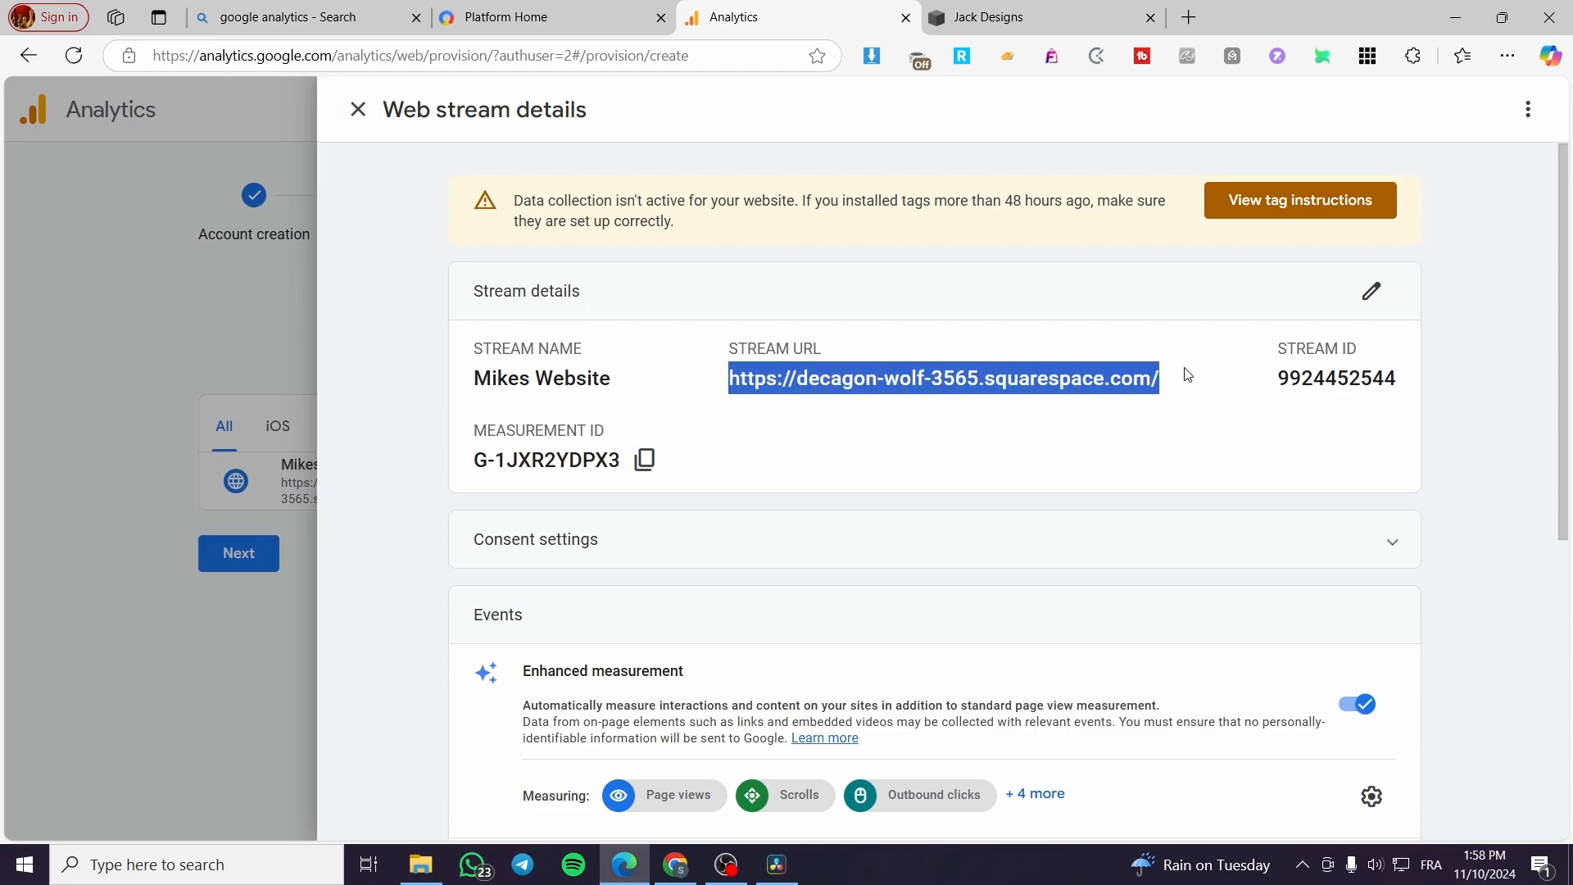
pyautogui.click(1514, 369)
pyautogui.click(1536, 113)
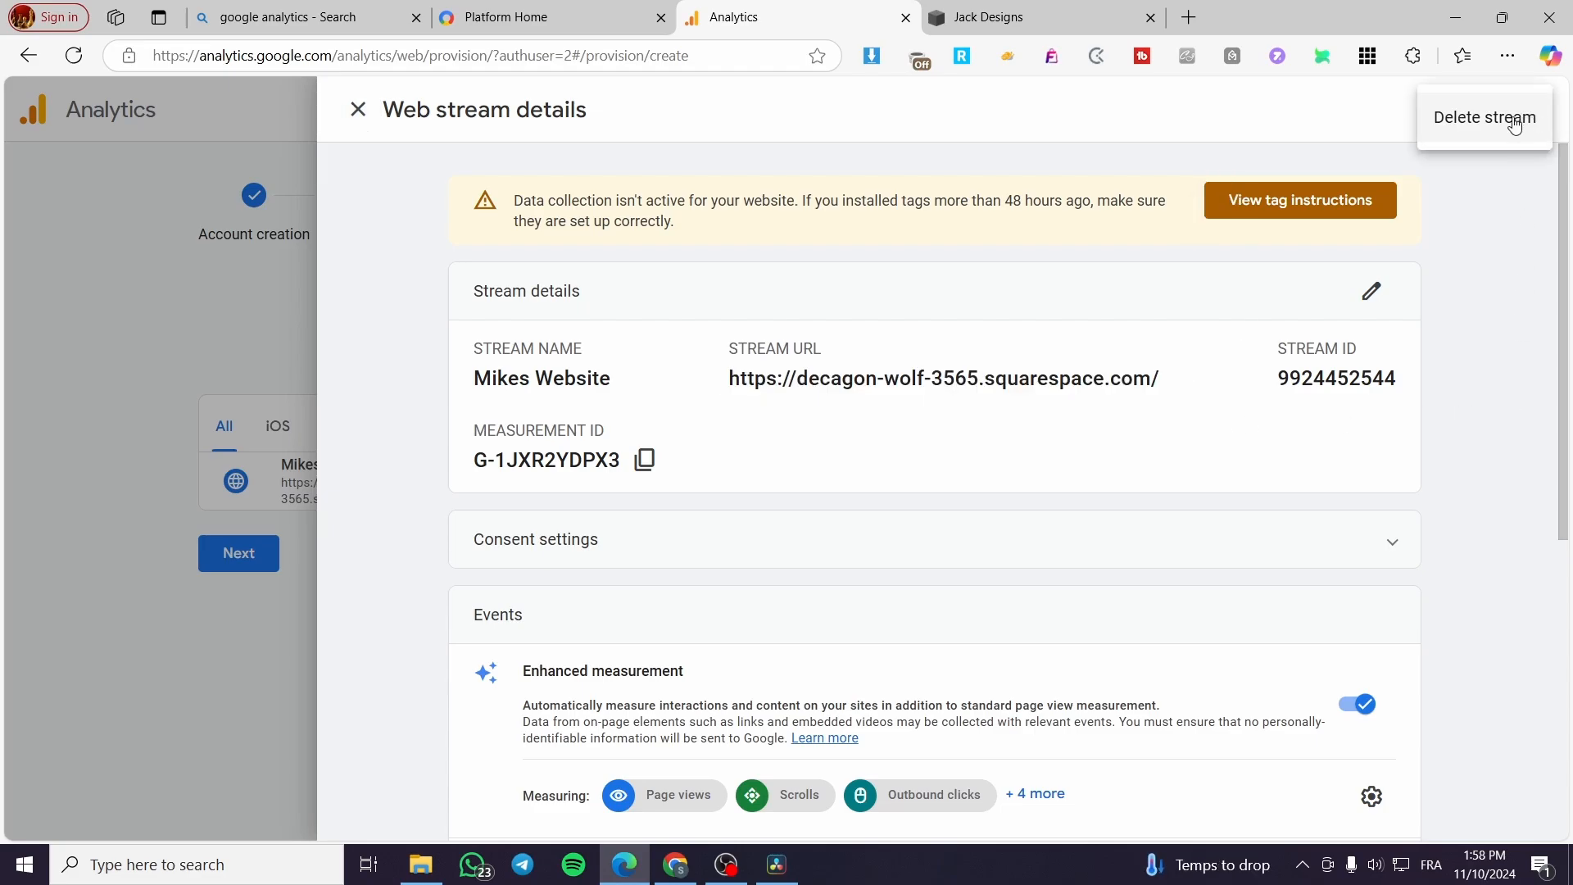
pyautogui.click(344, 119)
pyautogui.click(345, 119)
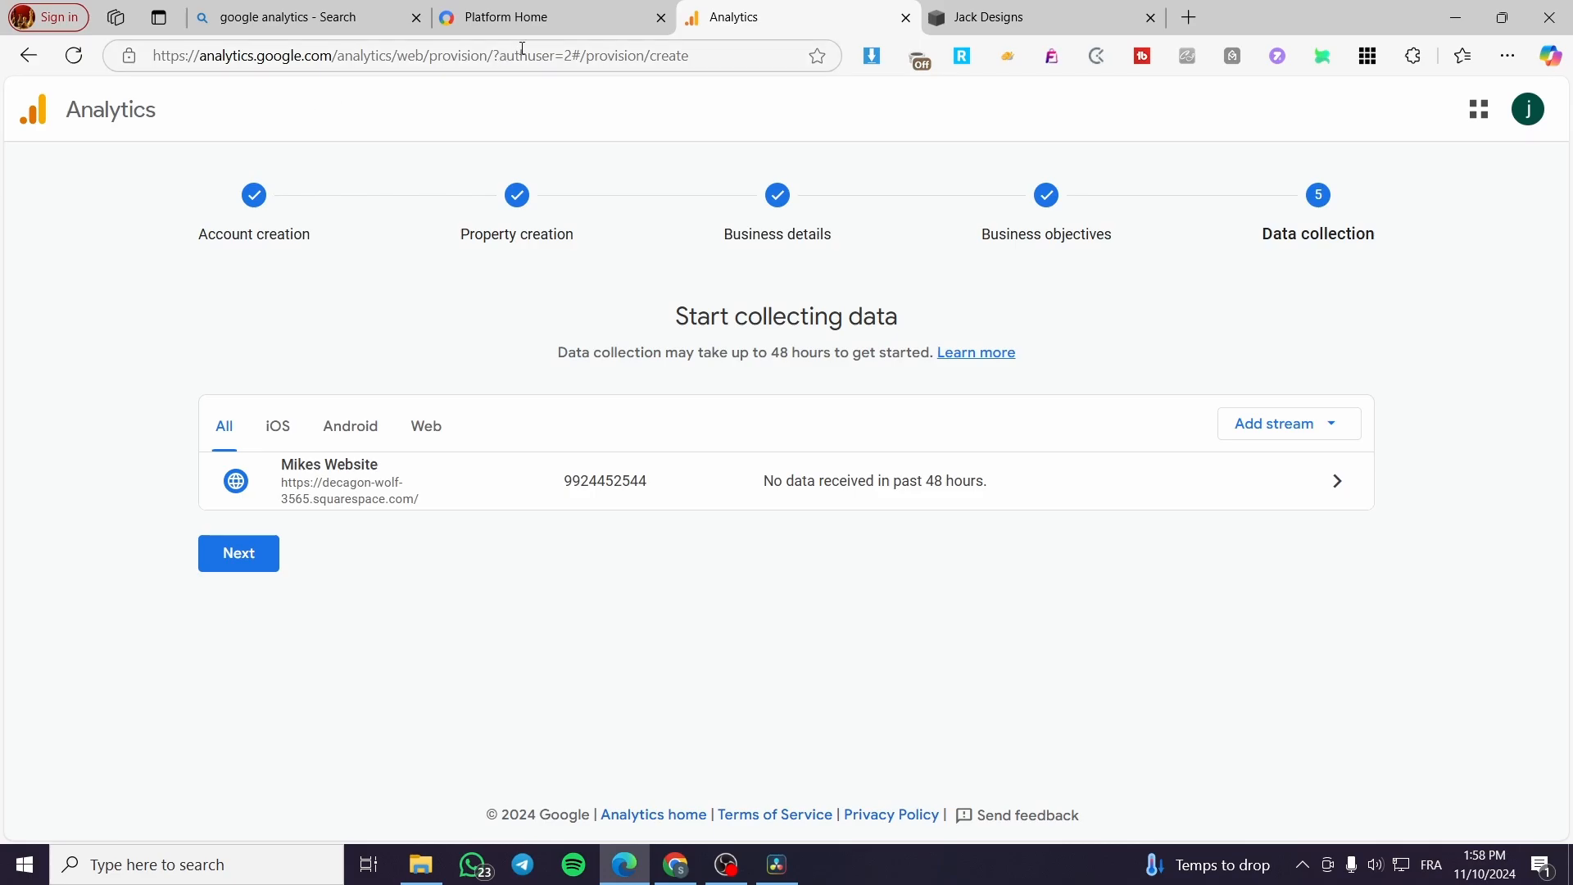
# Step: Open Google Analytics from the Google Marketing Platform home page and switch to the Google account that owns the new property
pyautogui.click(528, 19)
pyautogui.click(502, 547)
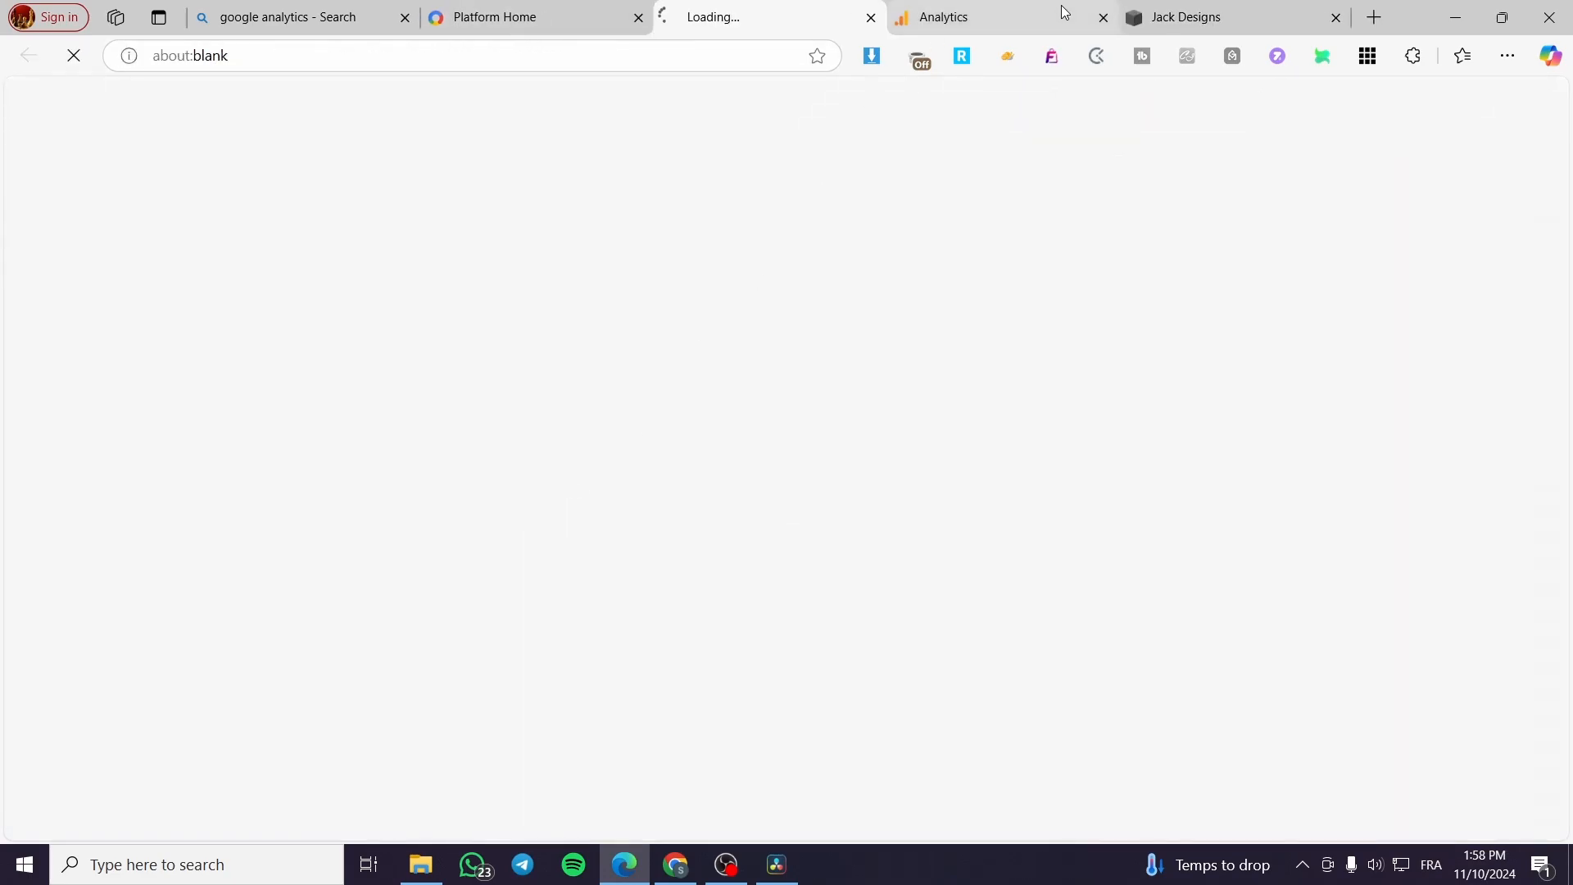
pyautogui.moveTo(1113, 17)
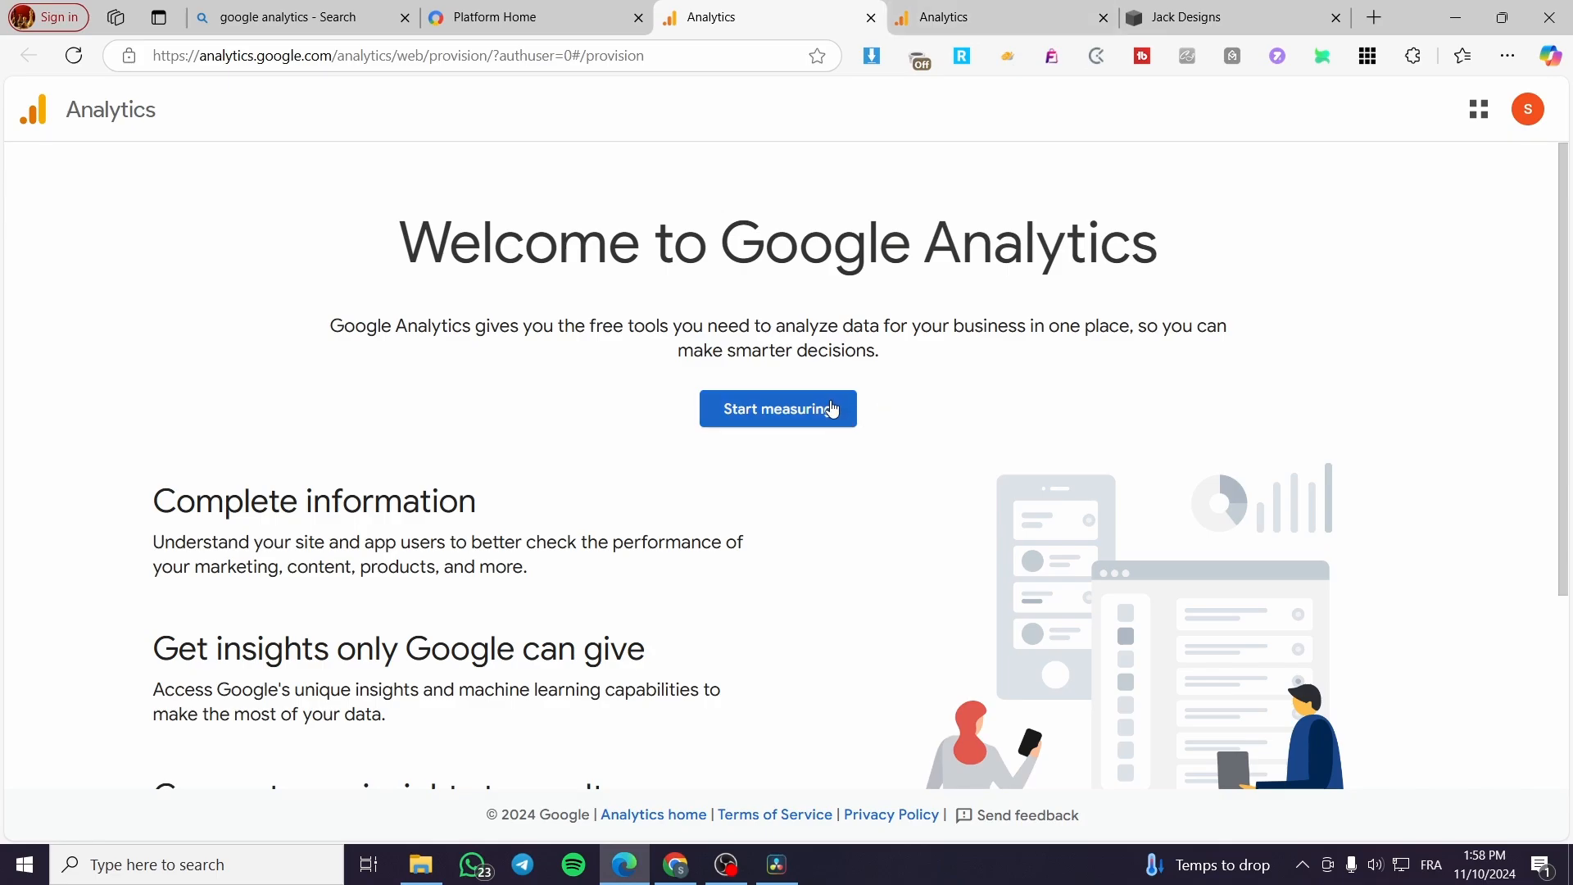
pyautogui.click(1529, 109)
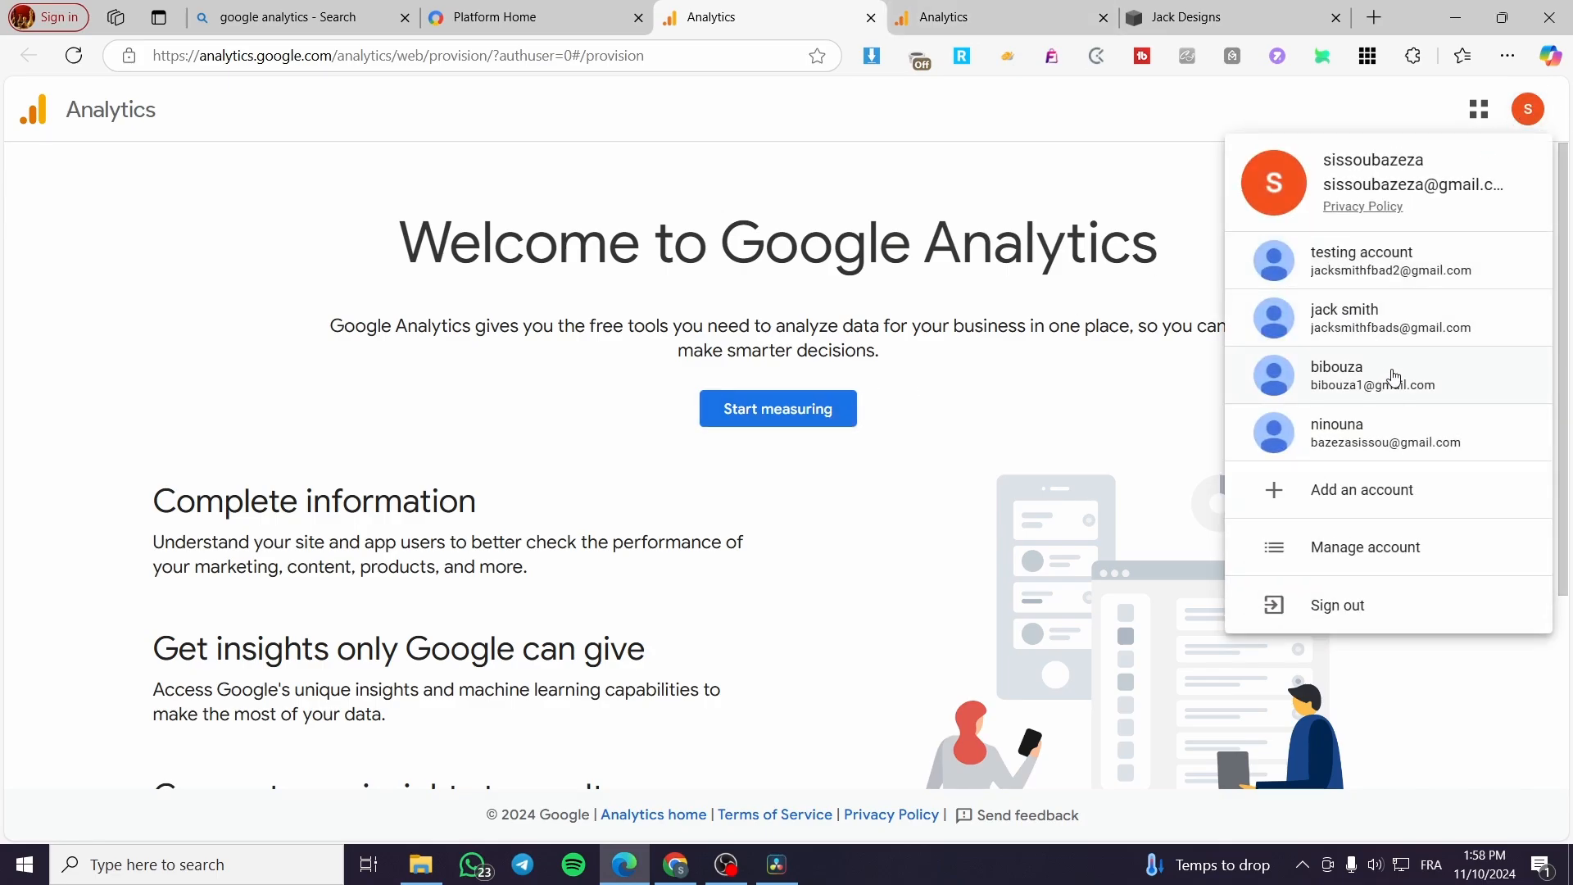
pyautogui.click(1506, 333)
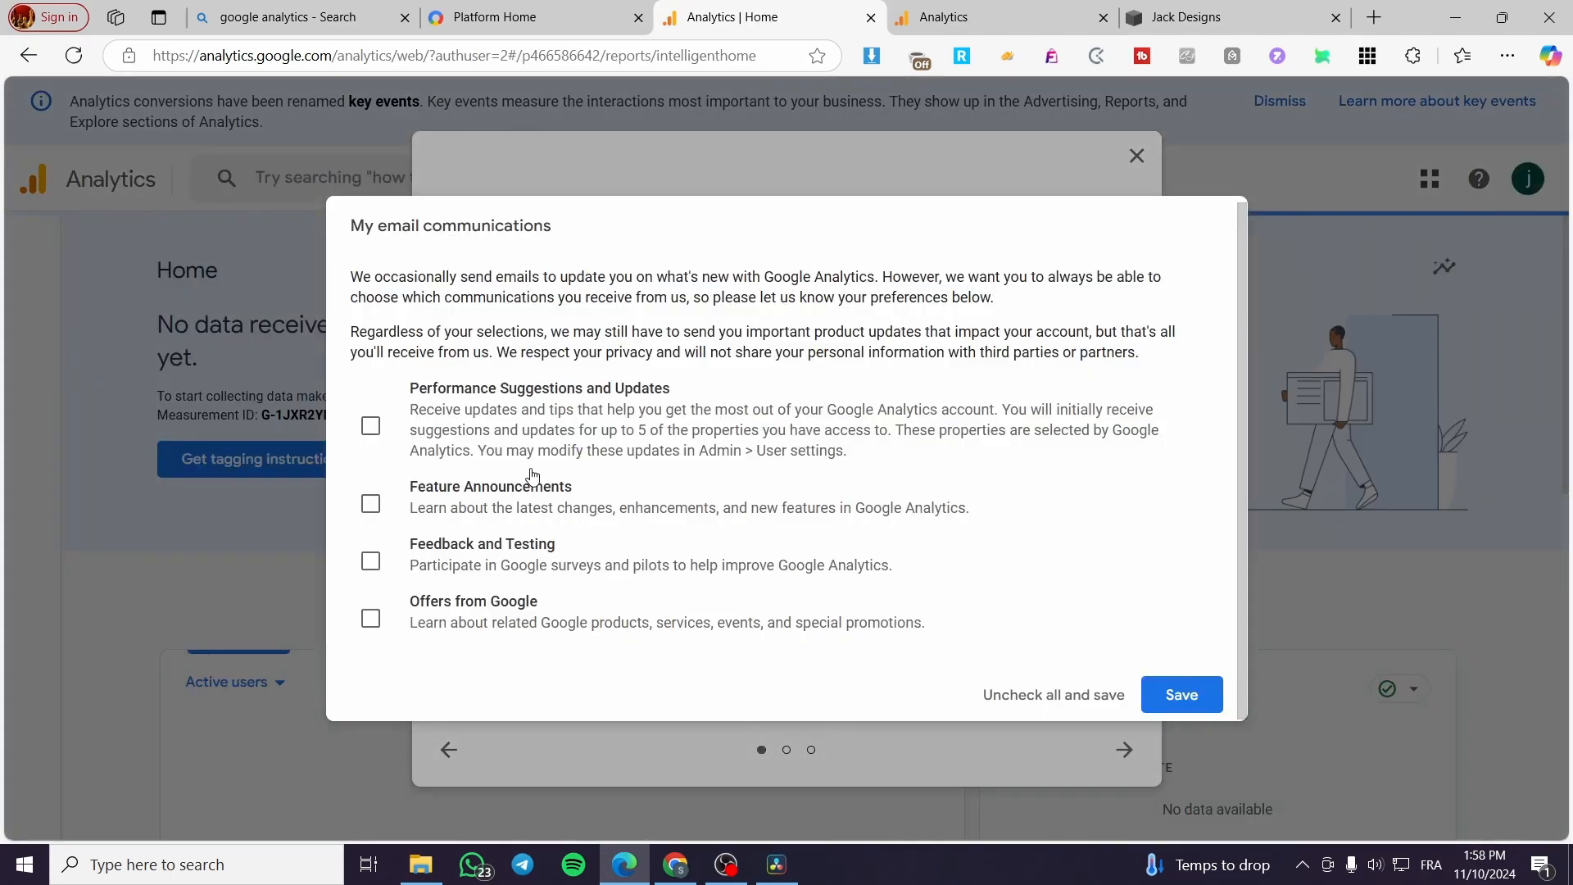
# Step: Decline all Analytics email communications and dismiss the benchmarking and key events introductions
pyautogui.click(1055, 708)
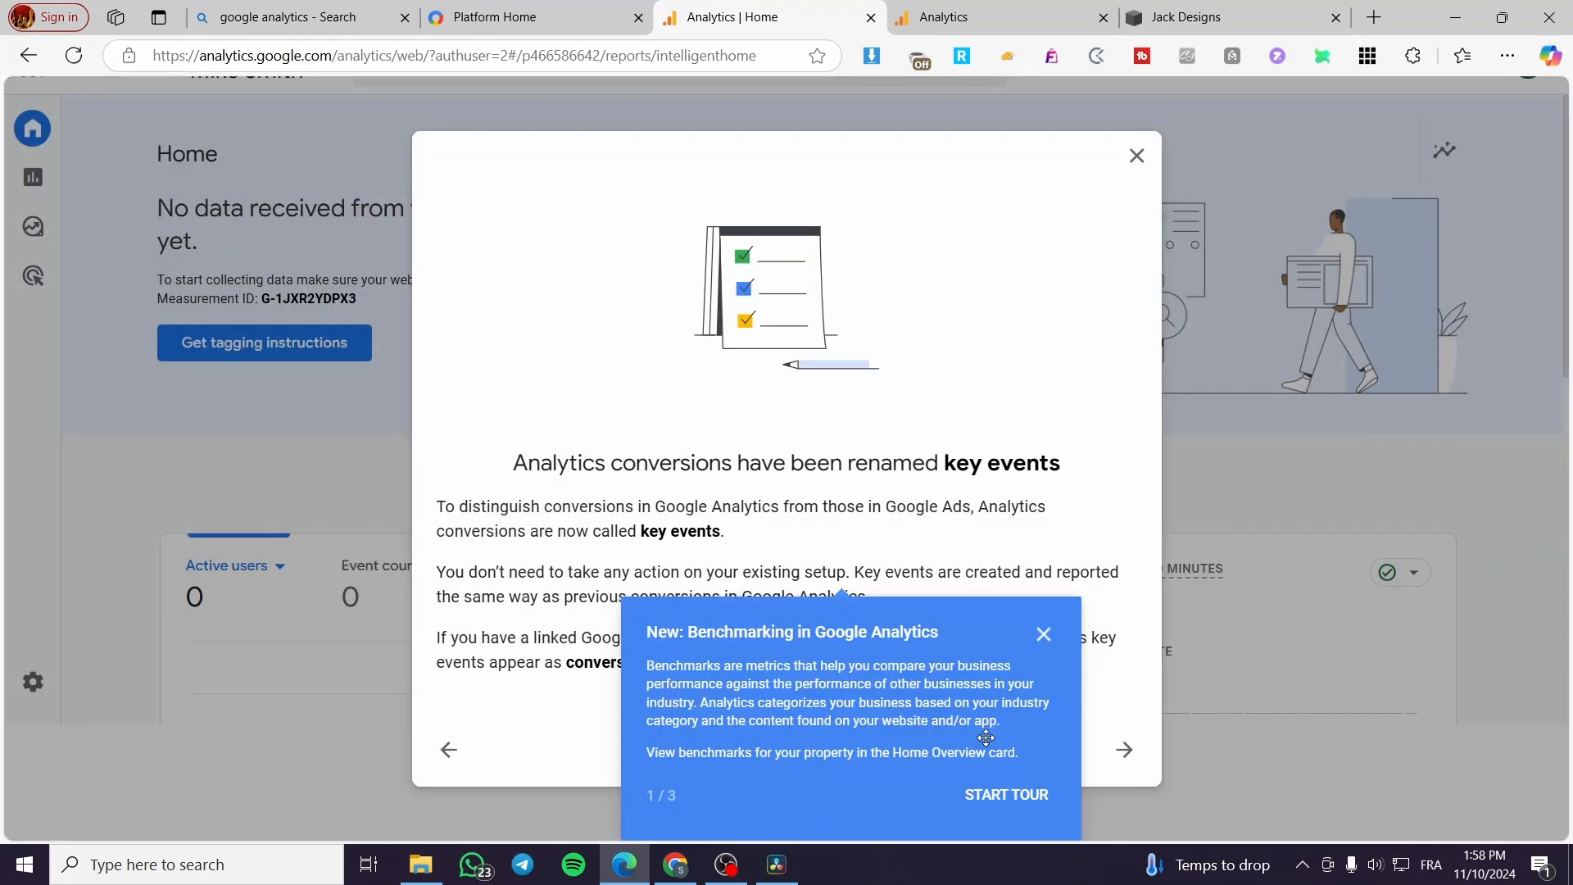
pyautogui.click(1044, 635)
pyautogui.click(1136, 155)
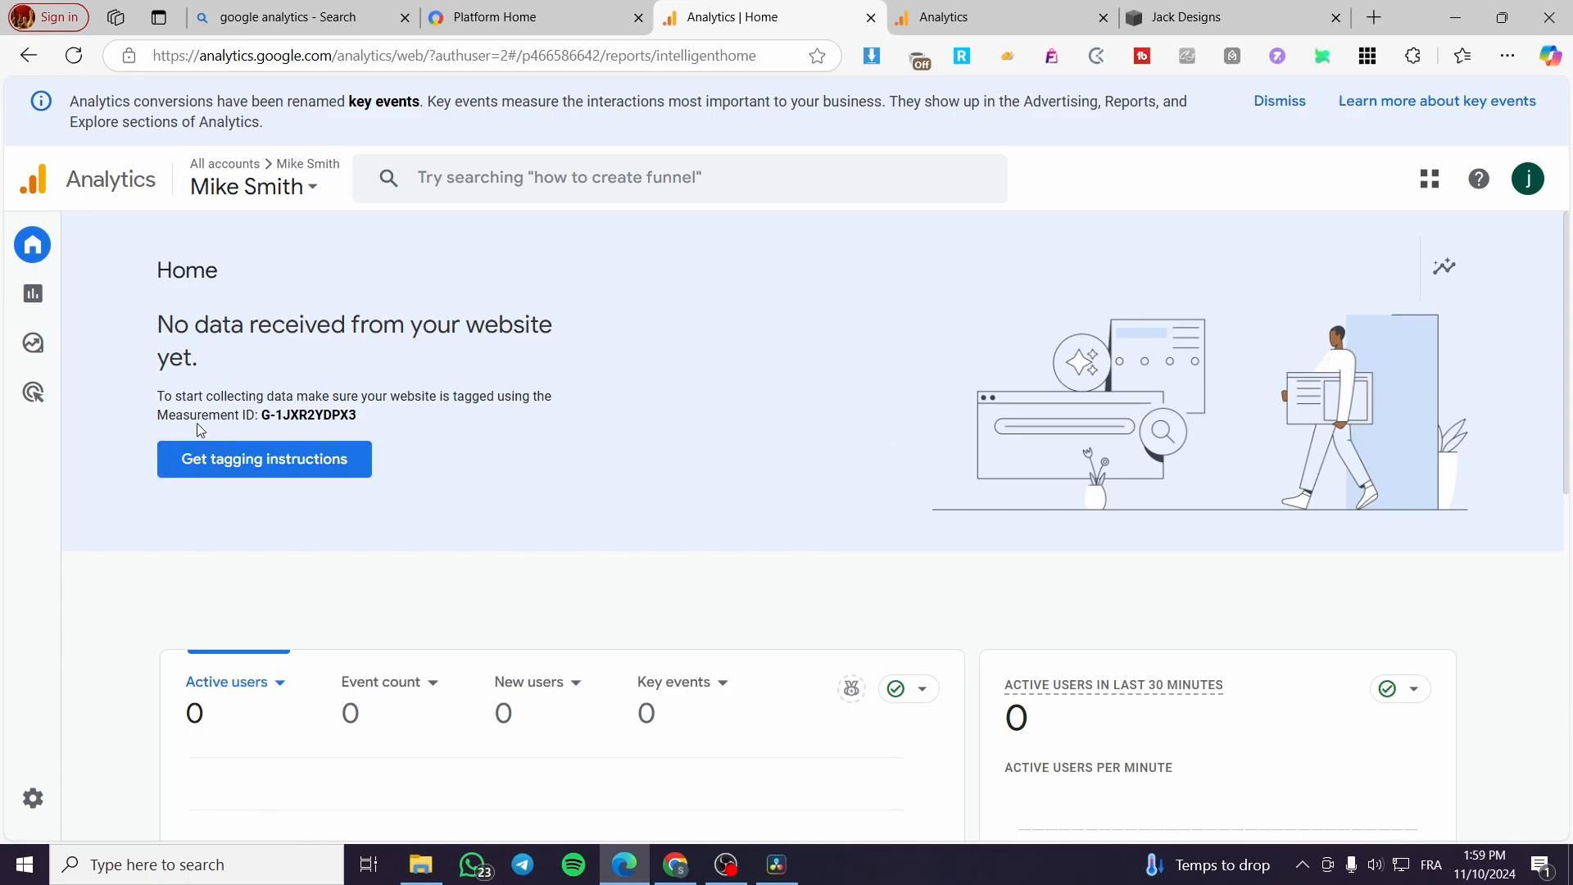
# Step: Copy the measurement ID shown on the Analytics home page
pyautogui.moveTo(267, 416); pyautogui.dragTo(368, 420)
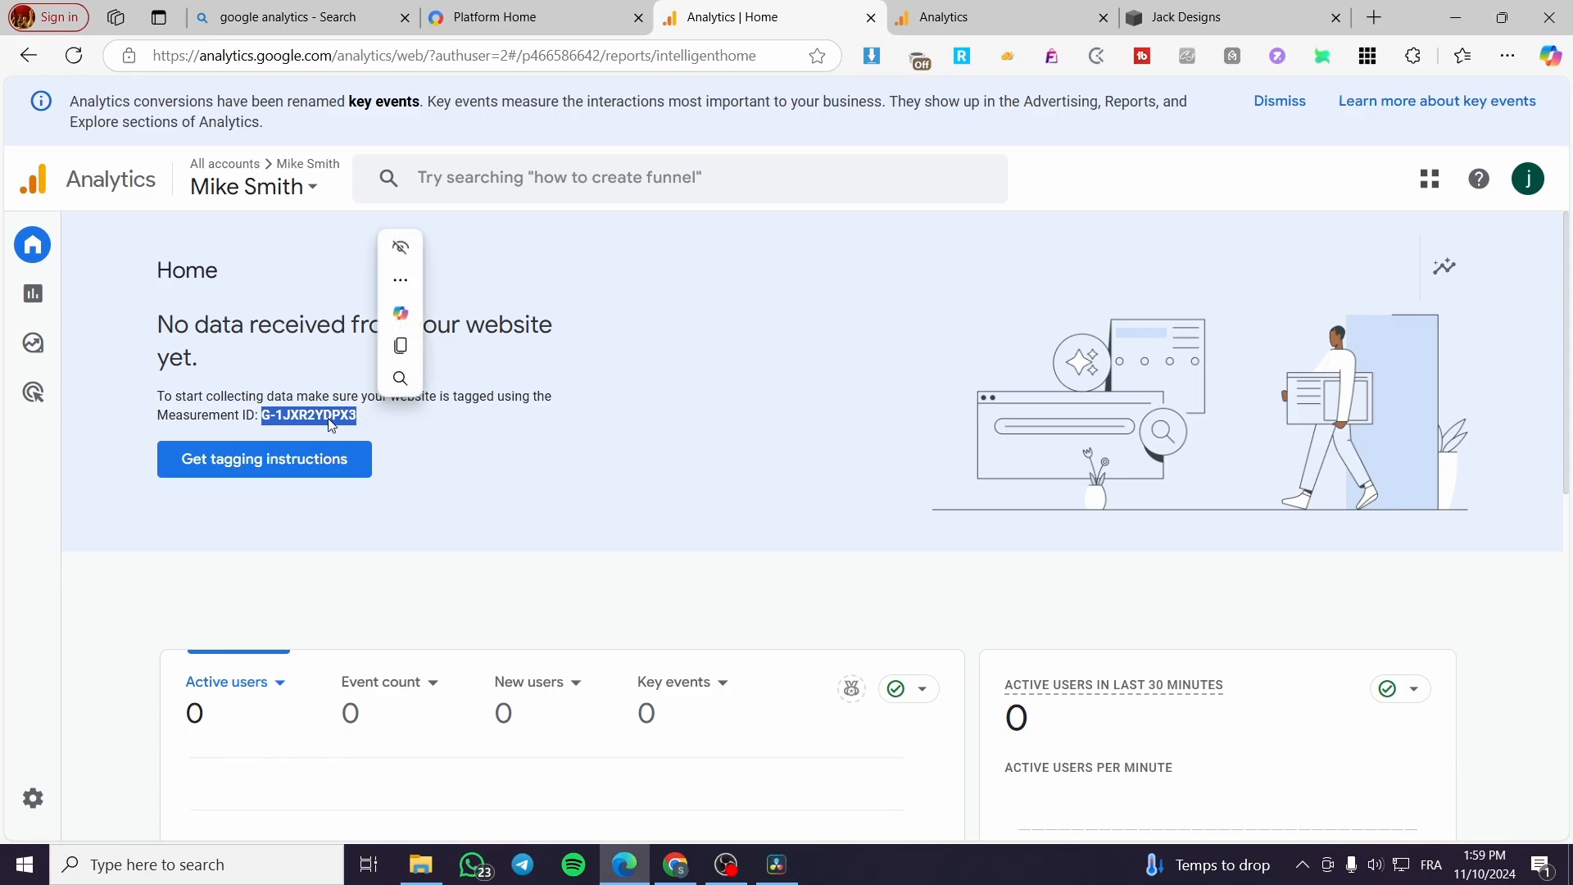
pyautogui.rightClick(321, 419)
pyautogui.click(374, 427)
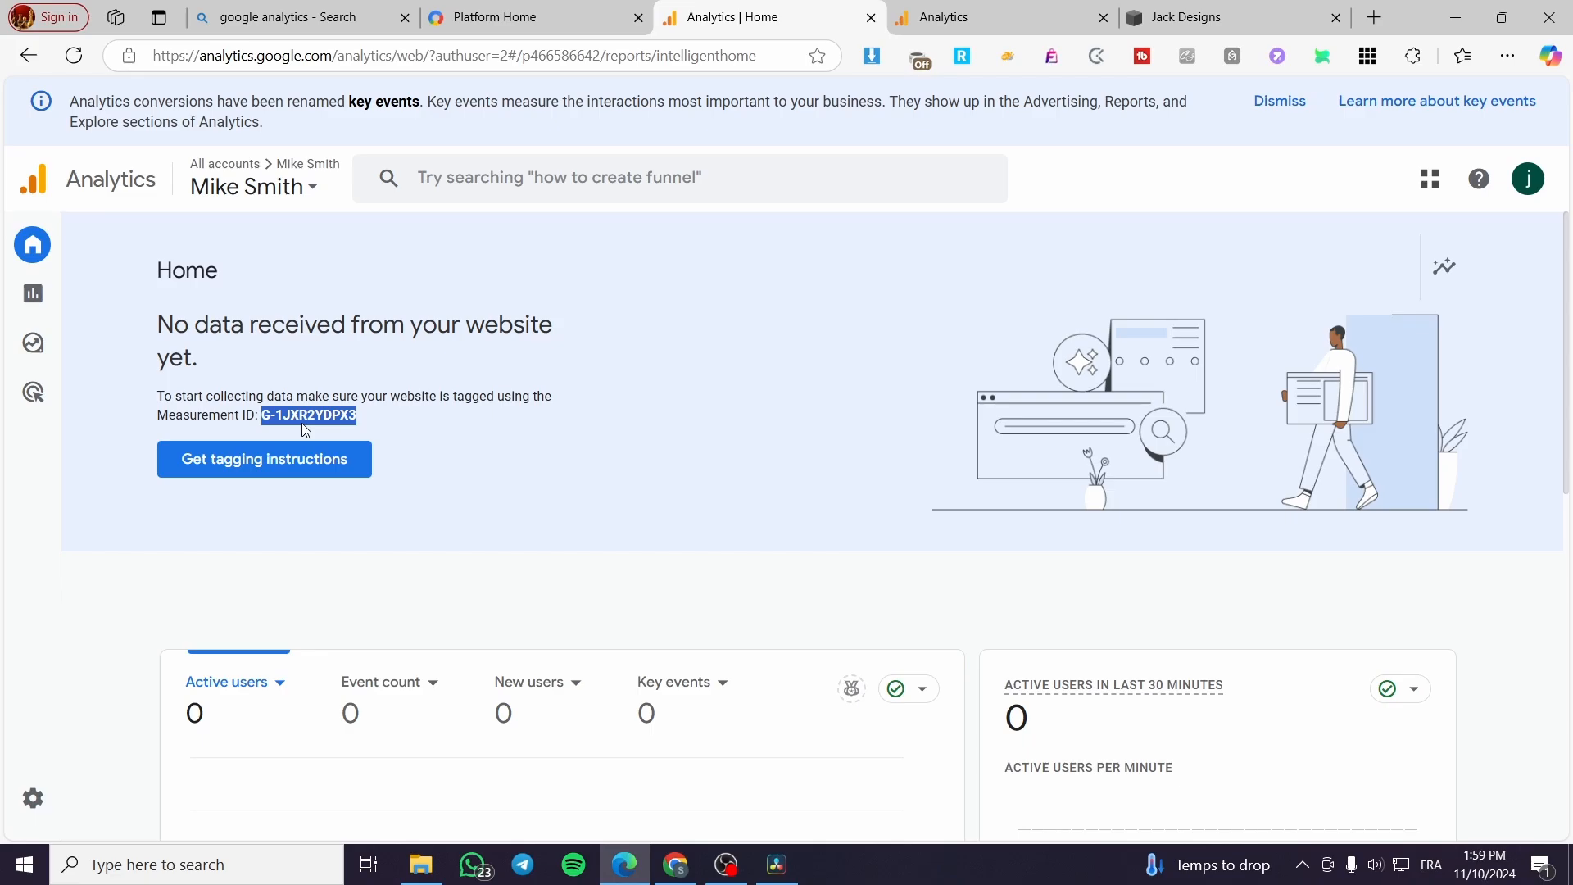
# Step: Switch to the Jack Designs Squarespace site and open its website settings
pyautogui.click(1161, 11)
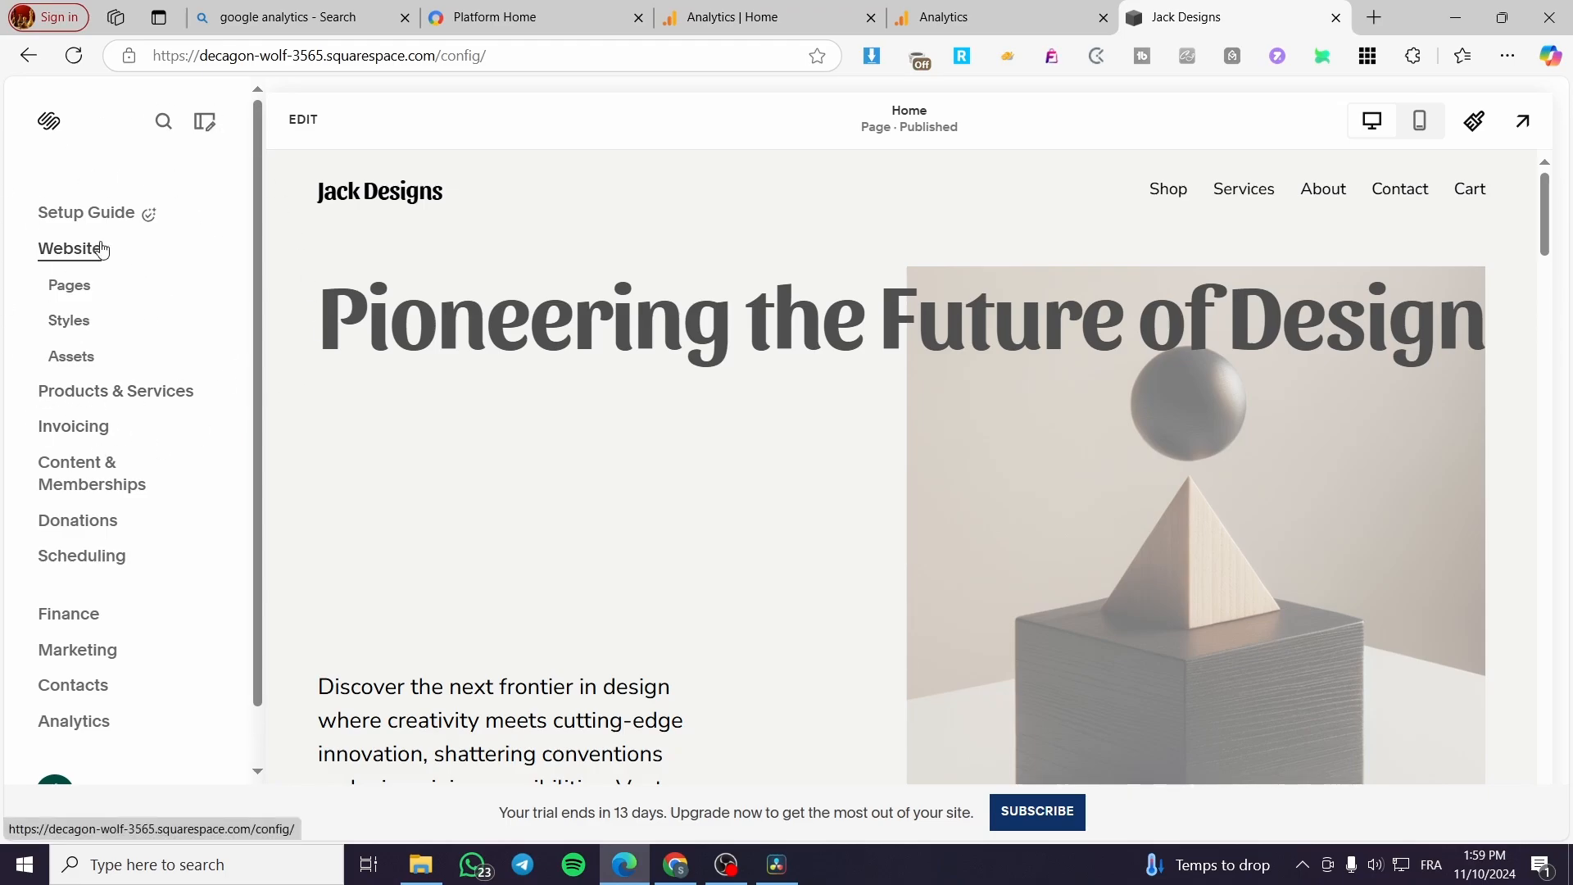
pyautogui.scroll(-1, 102, 250)
pyautogui.scroll(1, 102, 246)
pyautogui.scroll(-1, 96, 272)
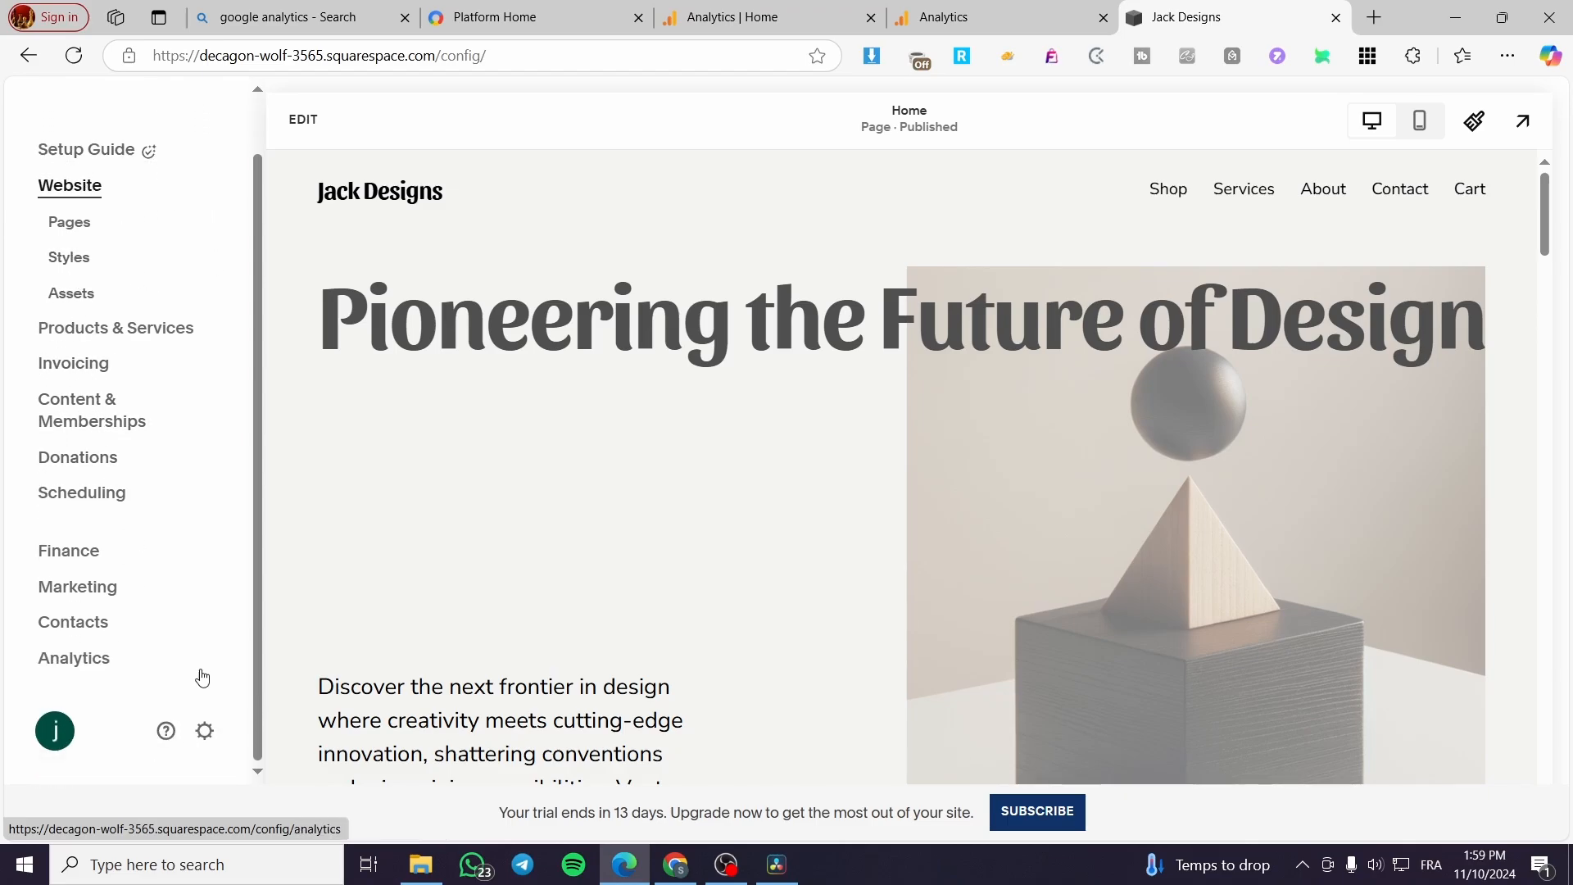
pyautogui.click(205, 732)
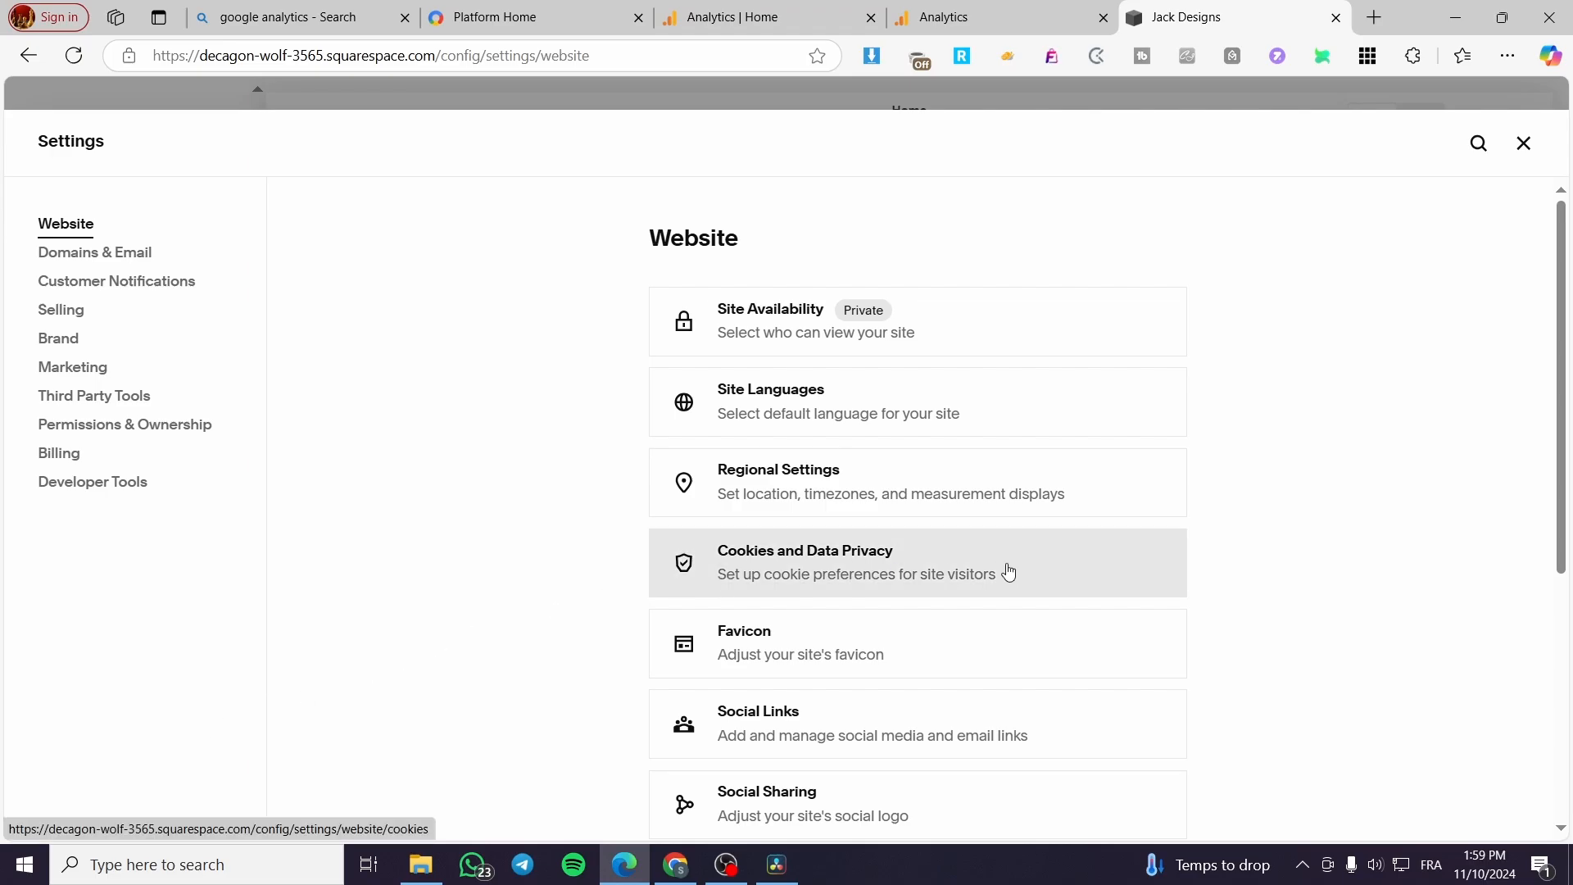
pyautogui.scroll(-5, 1001, 571)
pyautogui.scroll(5, 975, 573)
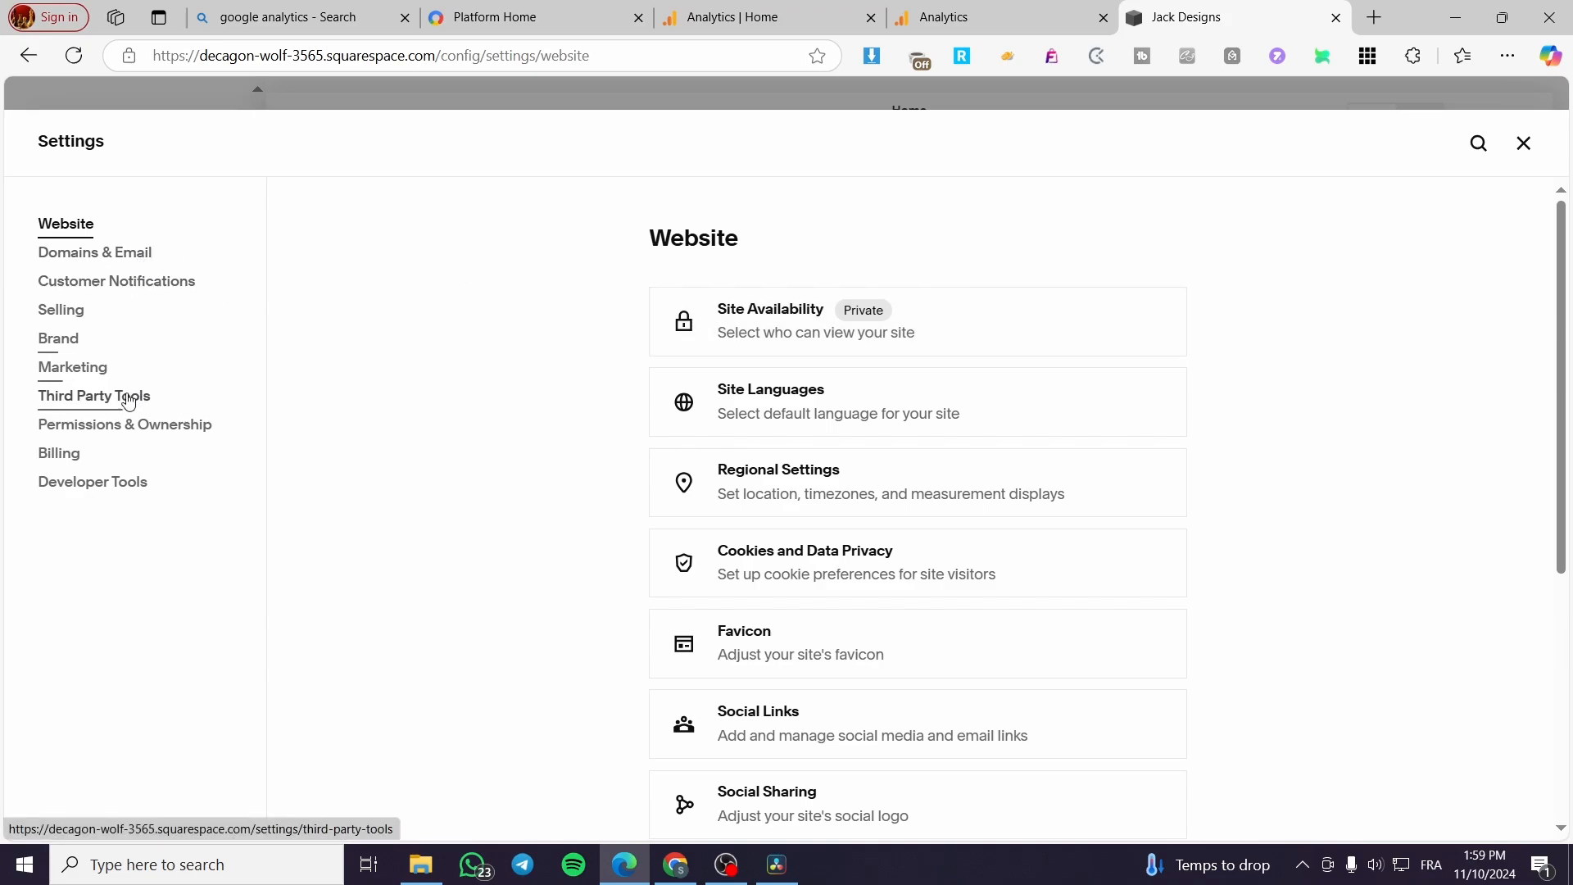
# Step: Open the External API Keys settings within Developer Tools
pyautogui.click(103, 432)
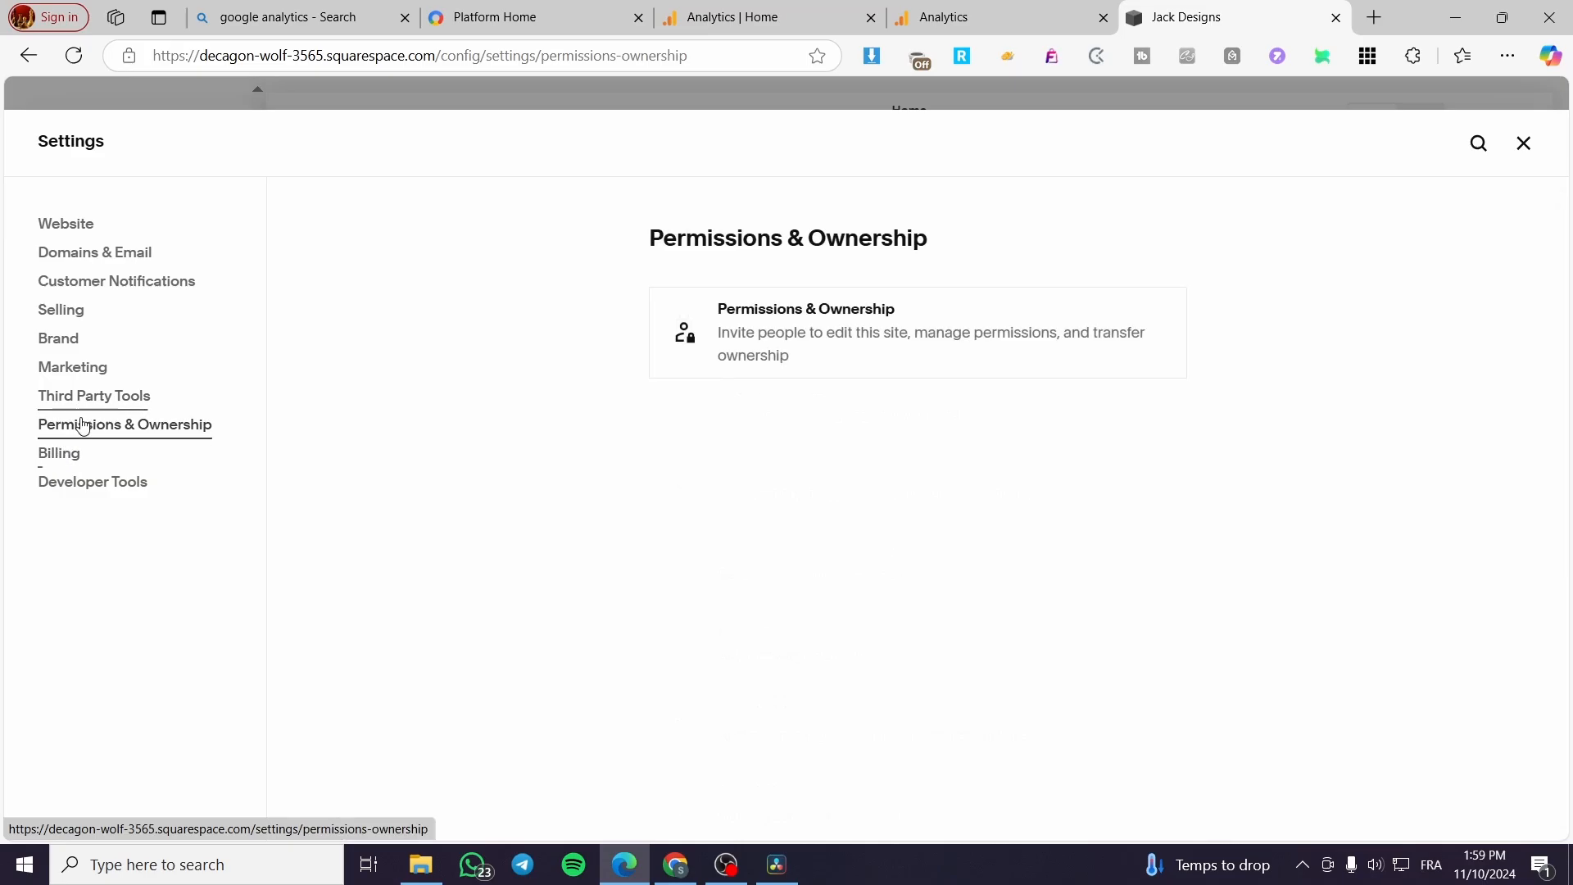
pyautogui.click(62, 453)
pyautogui.click(97, 490)
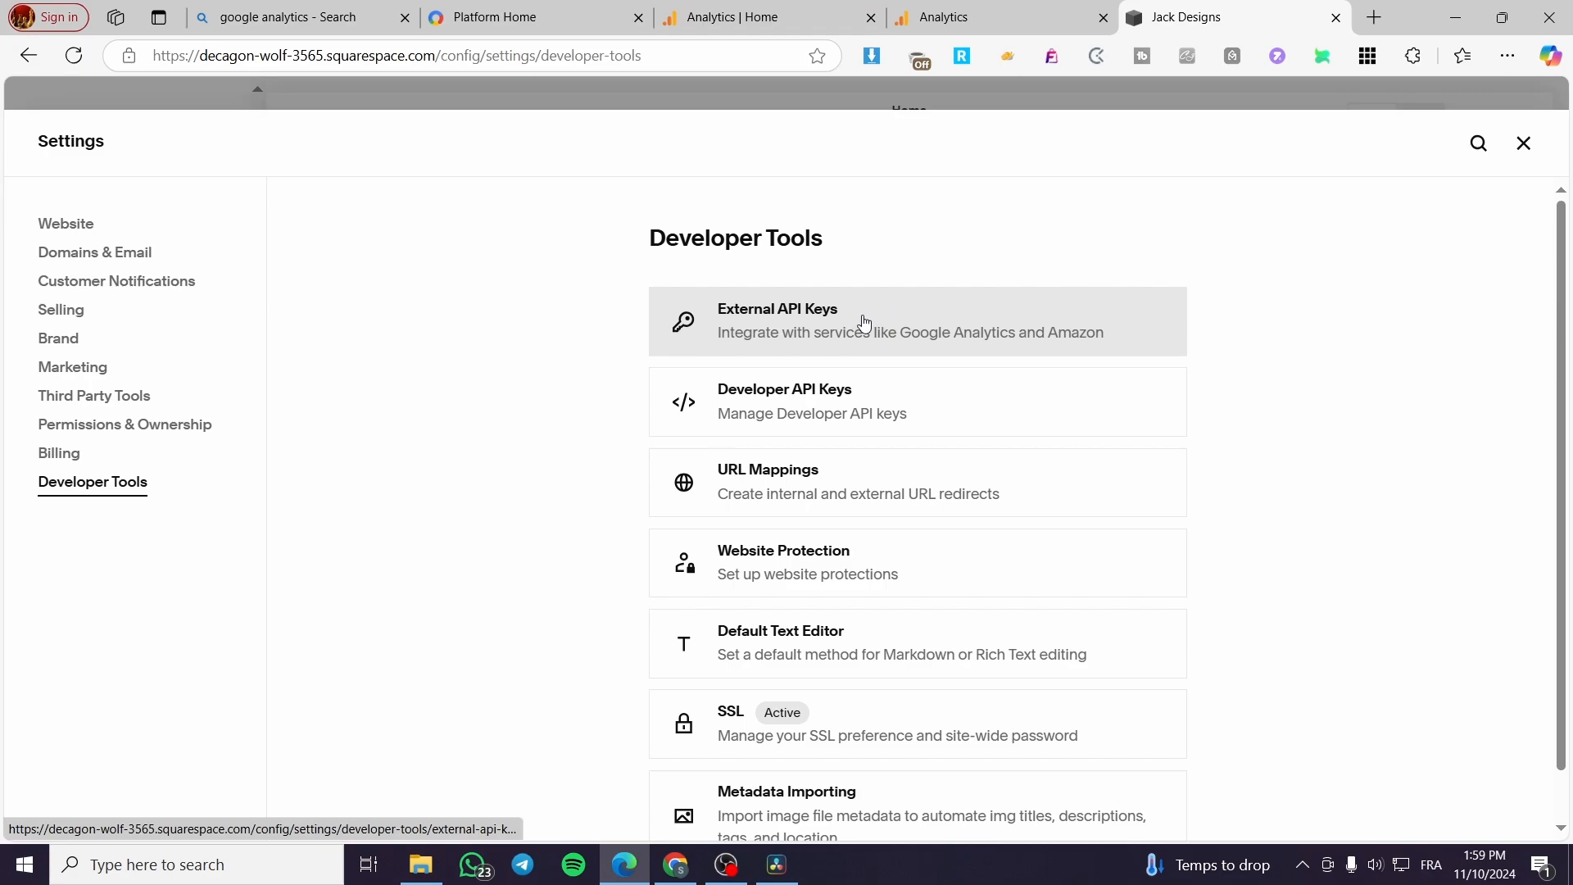
pyautogui.scroll(-1, 819, 354)
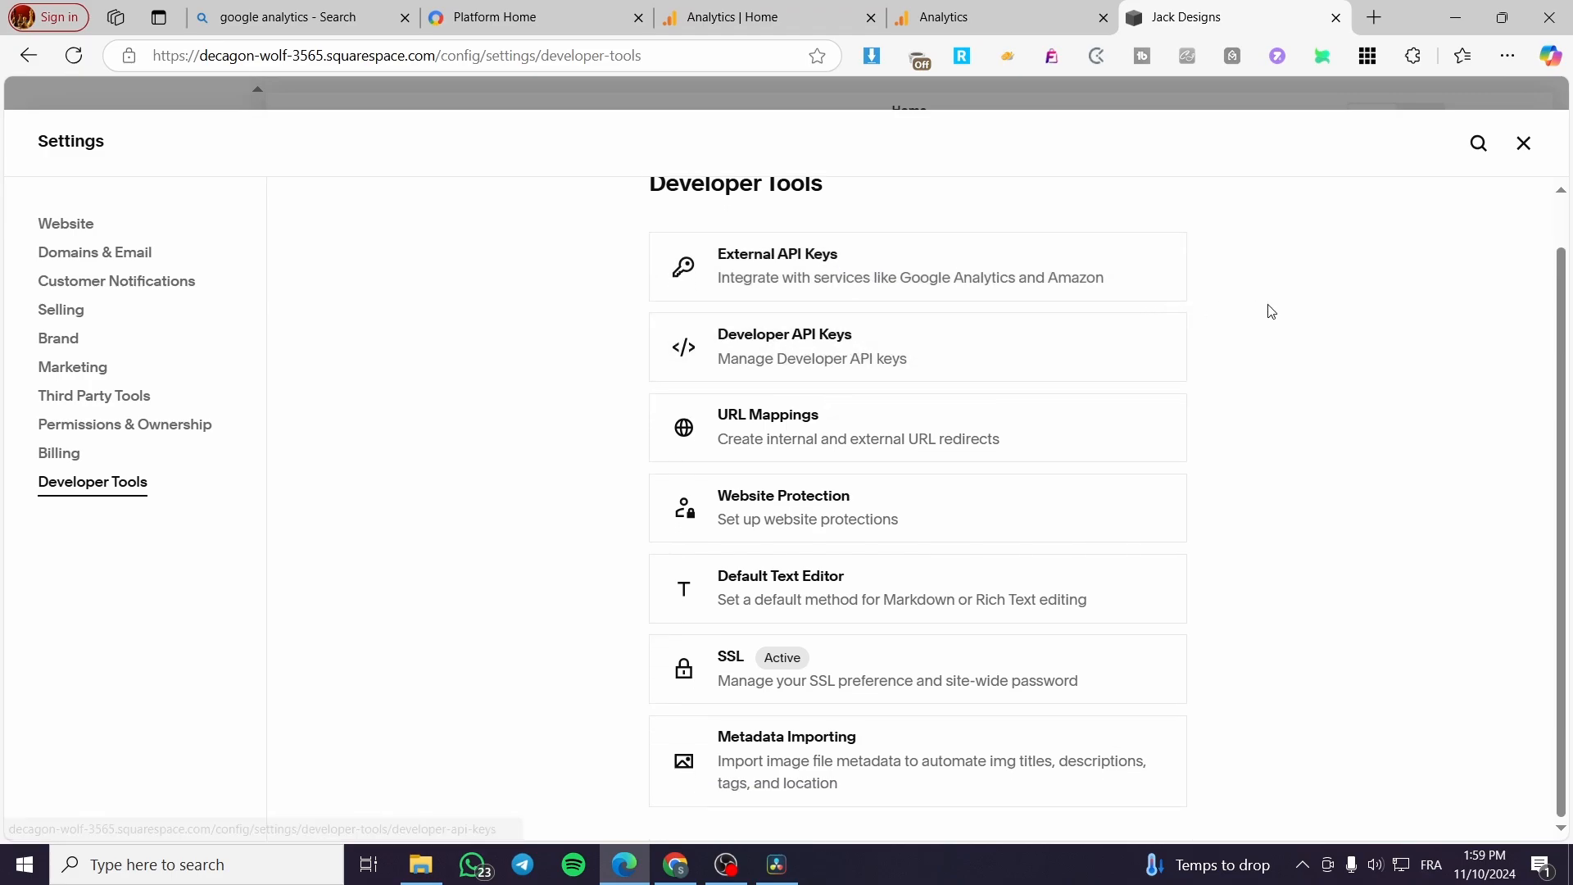
pyautogui.scroll(1, 832, 533)
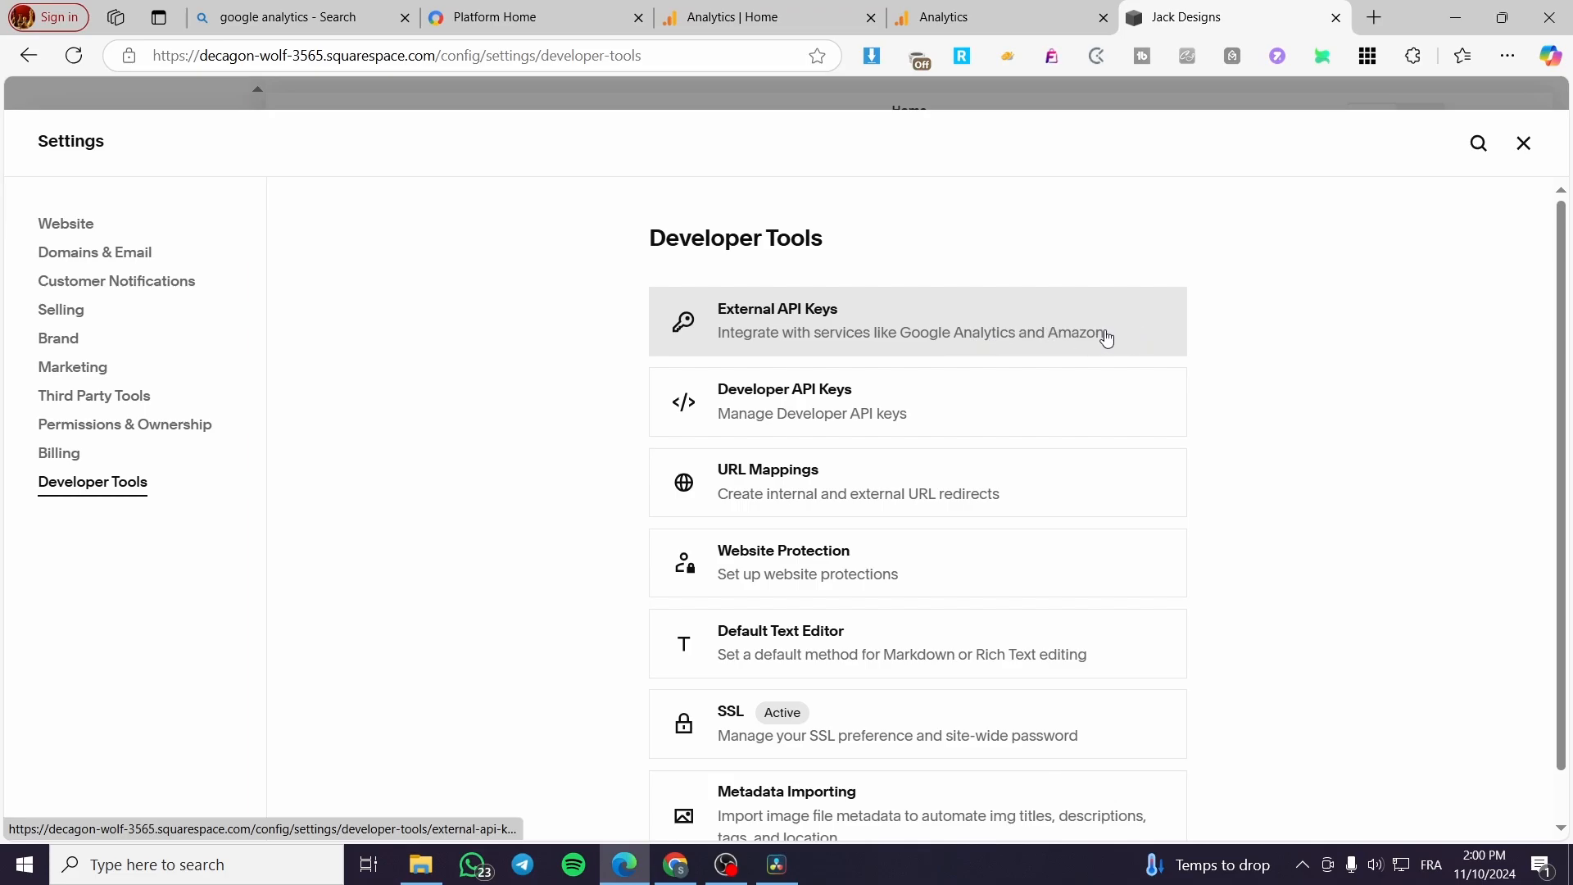
pyautogui.click(729, 329)
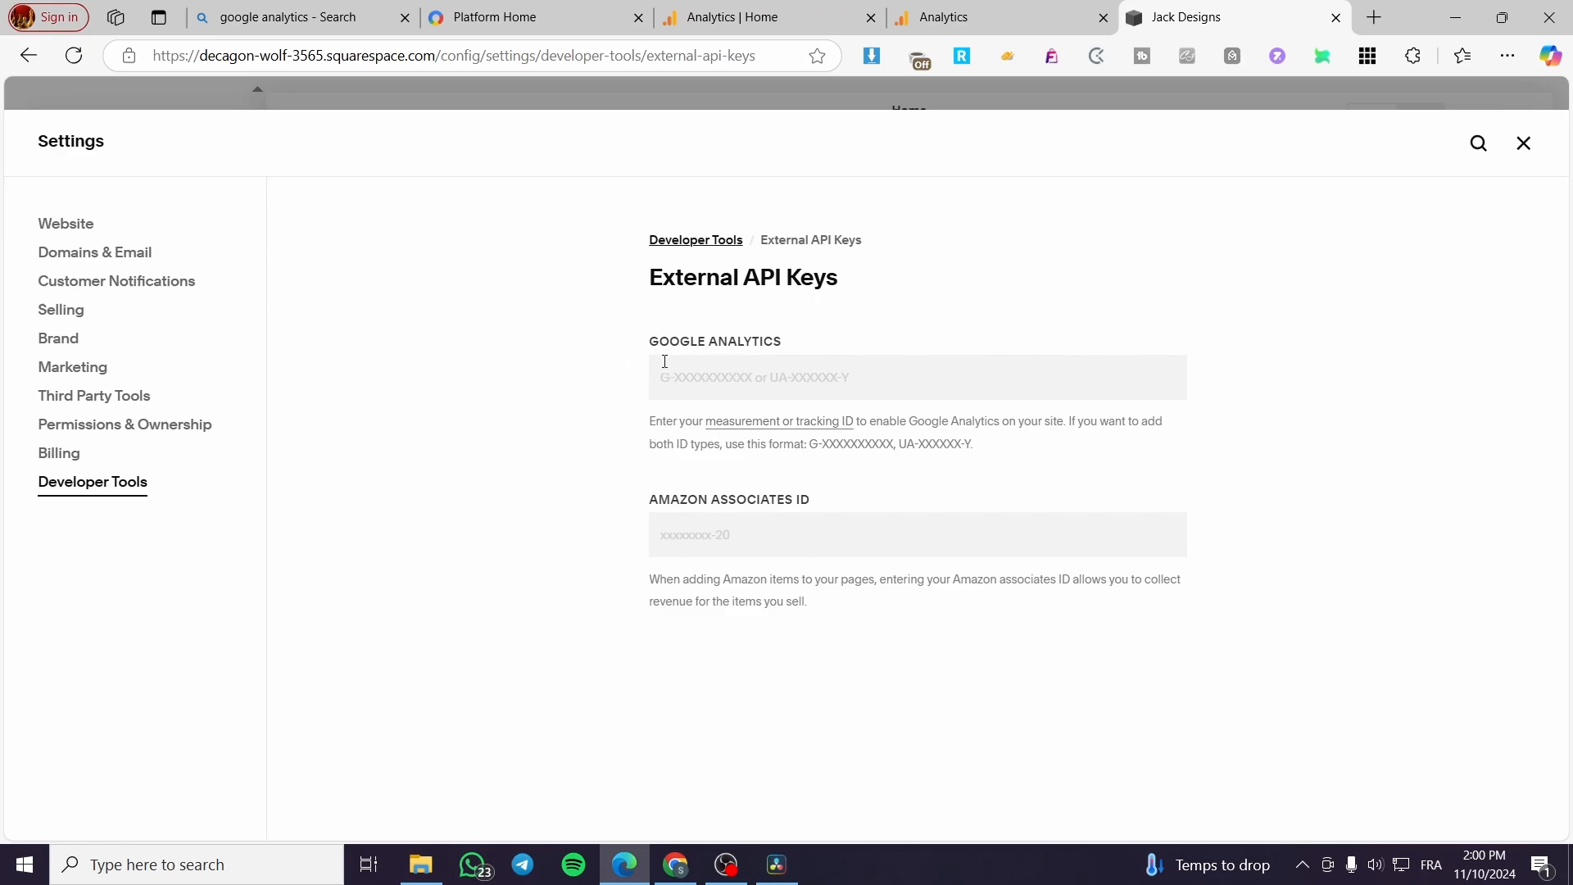
# Step: Paste the copied measurement ID into the Google Analytics field of External API Keys and save the change
pyautogui.moveTo(656, 343); pyautogui.dragTo(714, 339)
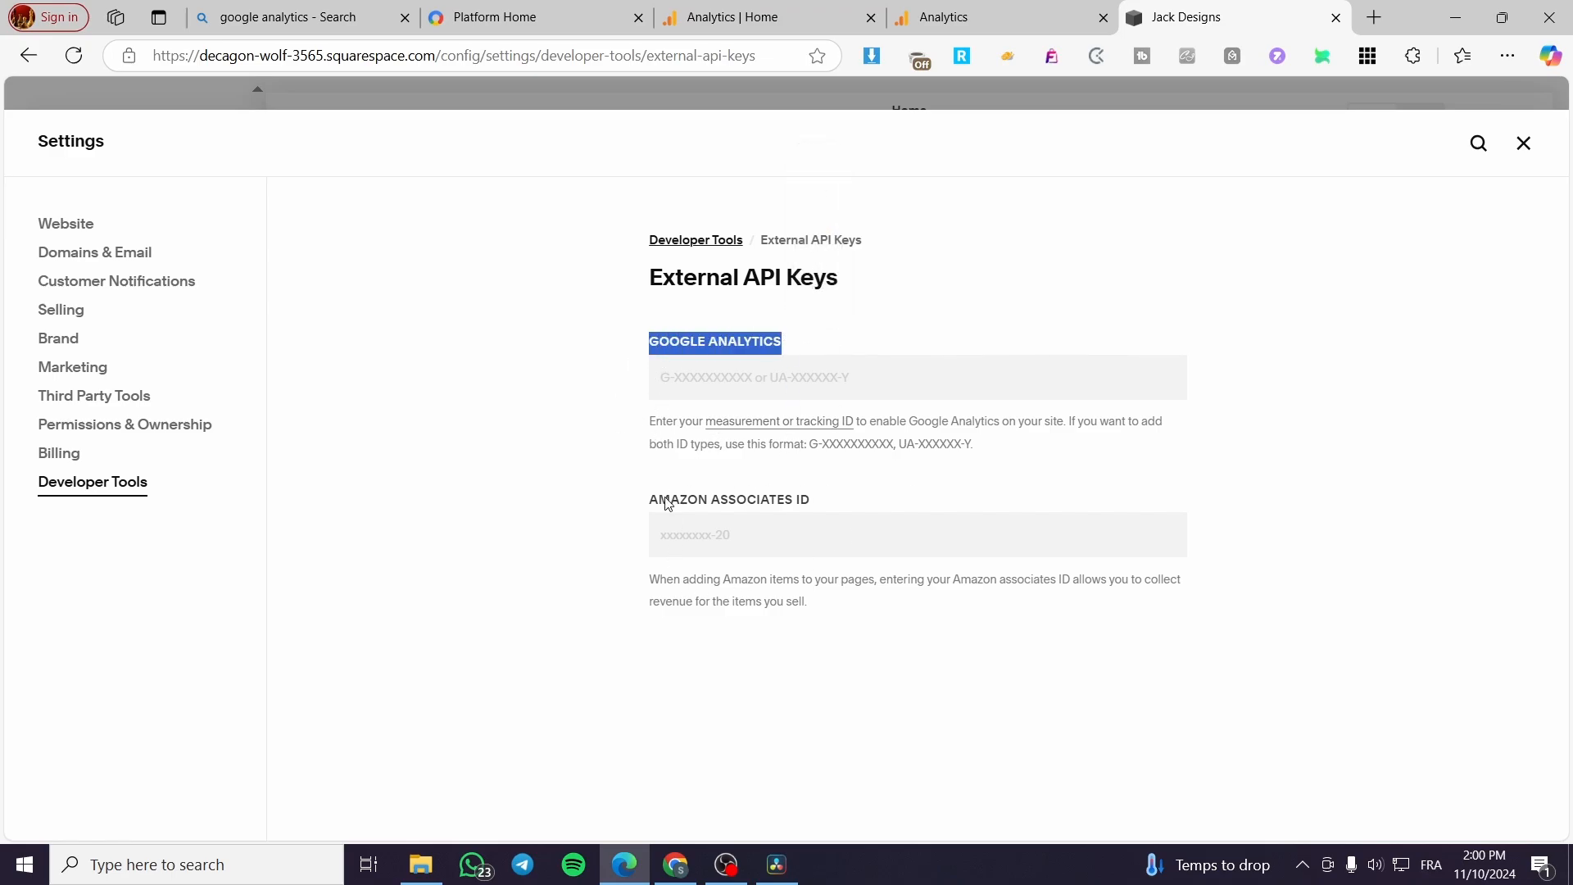
pyautogui.moveTo(650, 499); pyautogui.dragTo(799, 498)
pyautogui.click(843, 503)
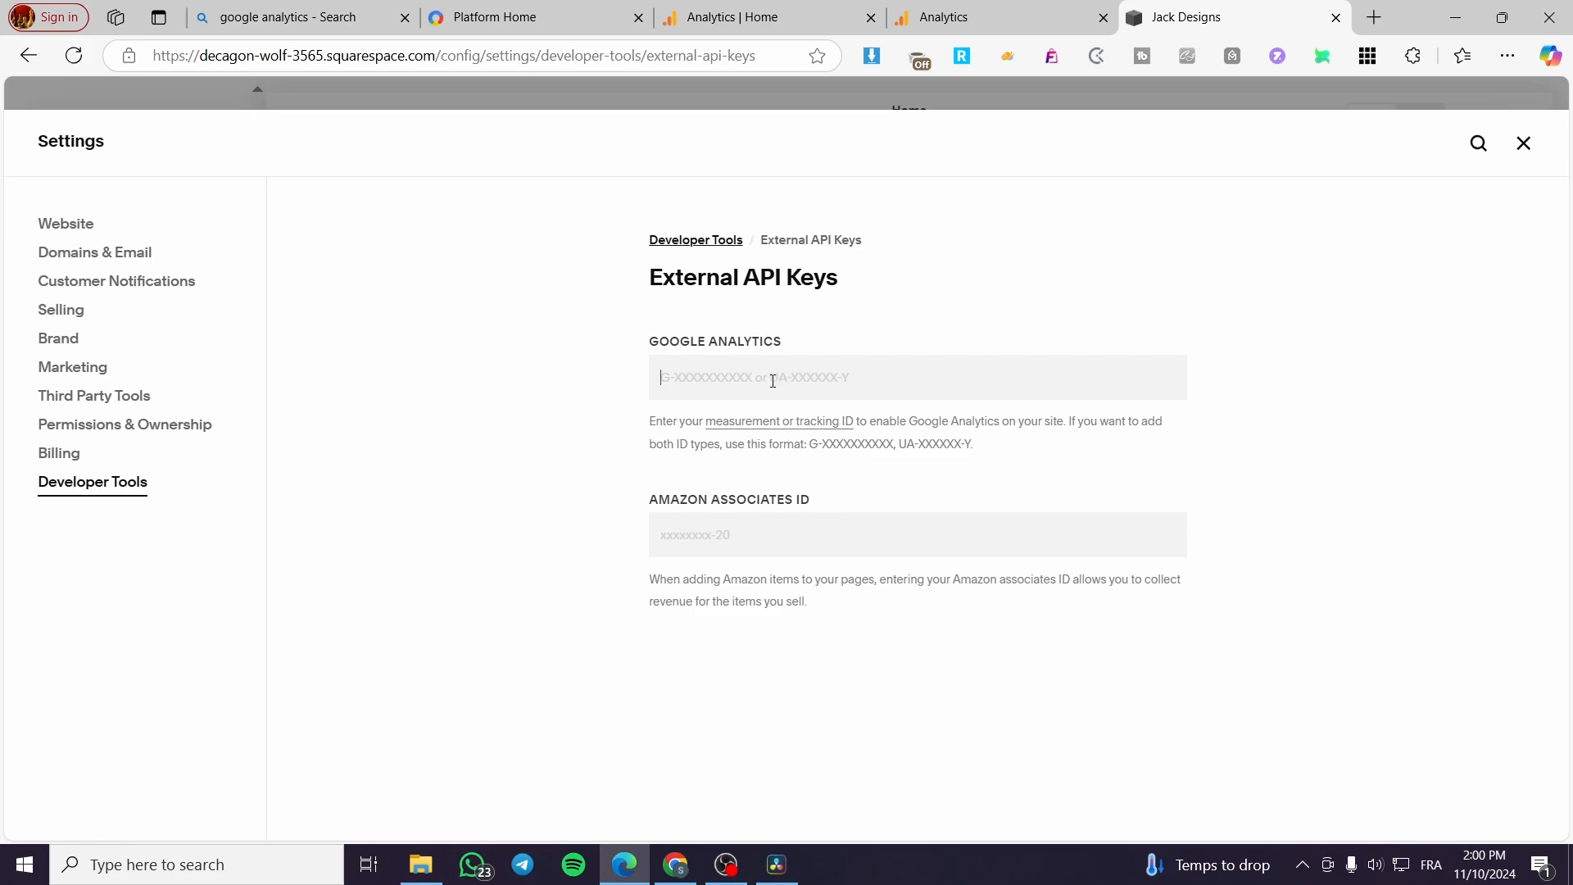
pyautogui.hotkey('ctrl', 'v')
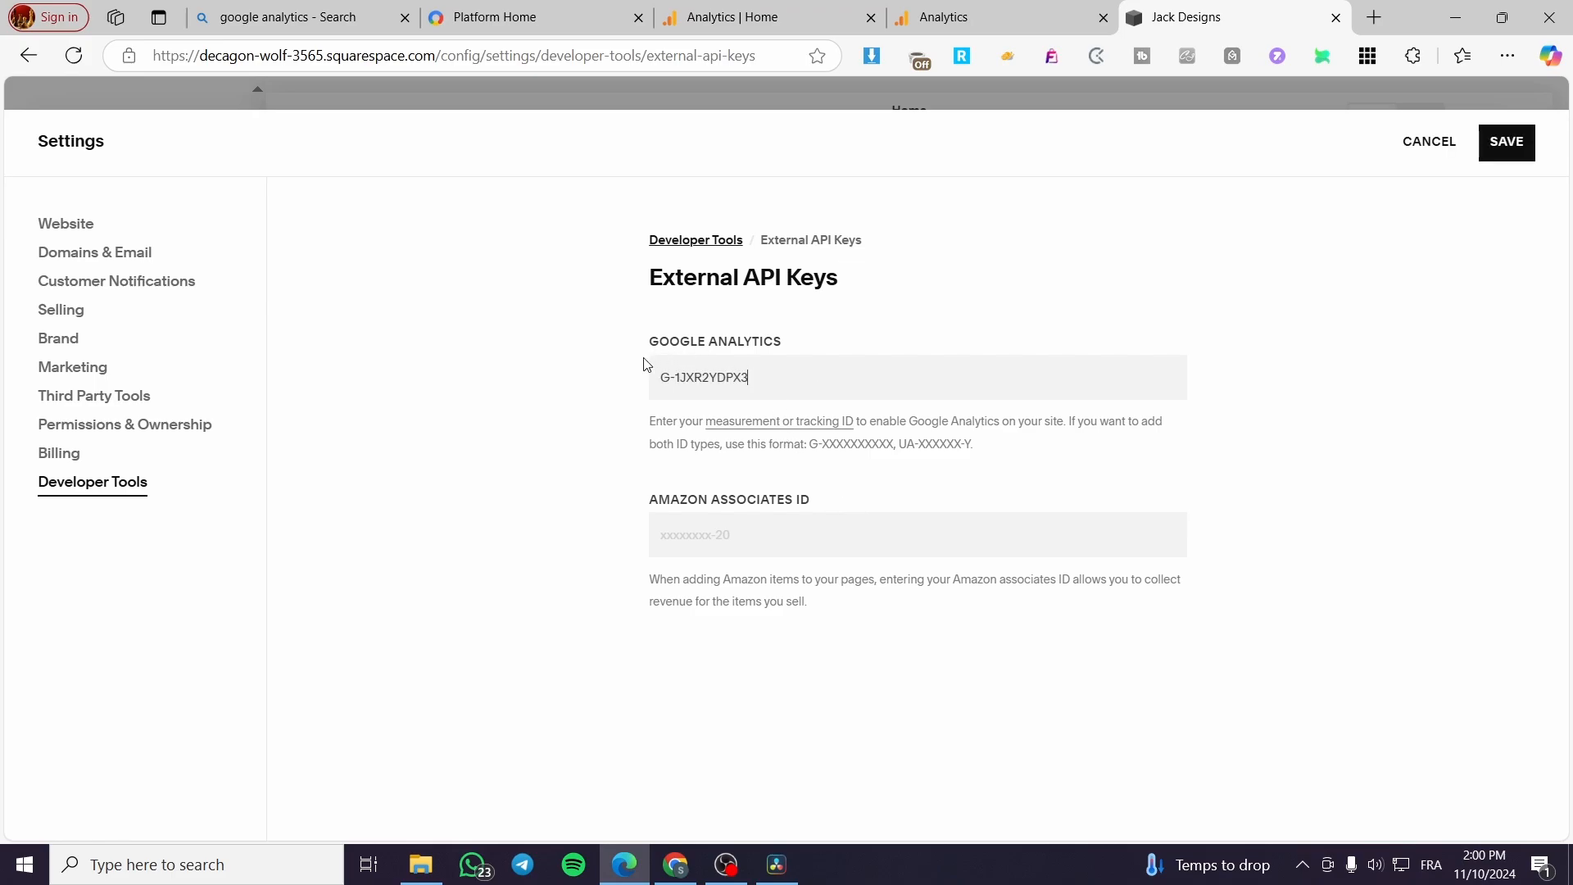
pyautogui.click(1506, 143)
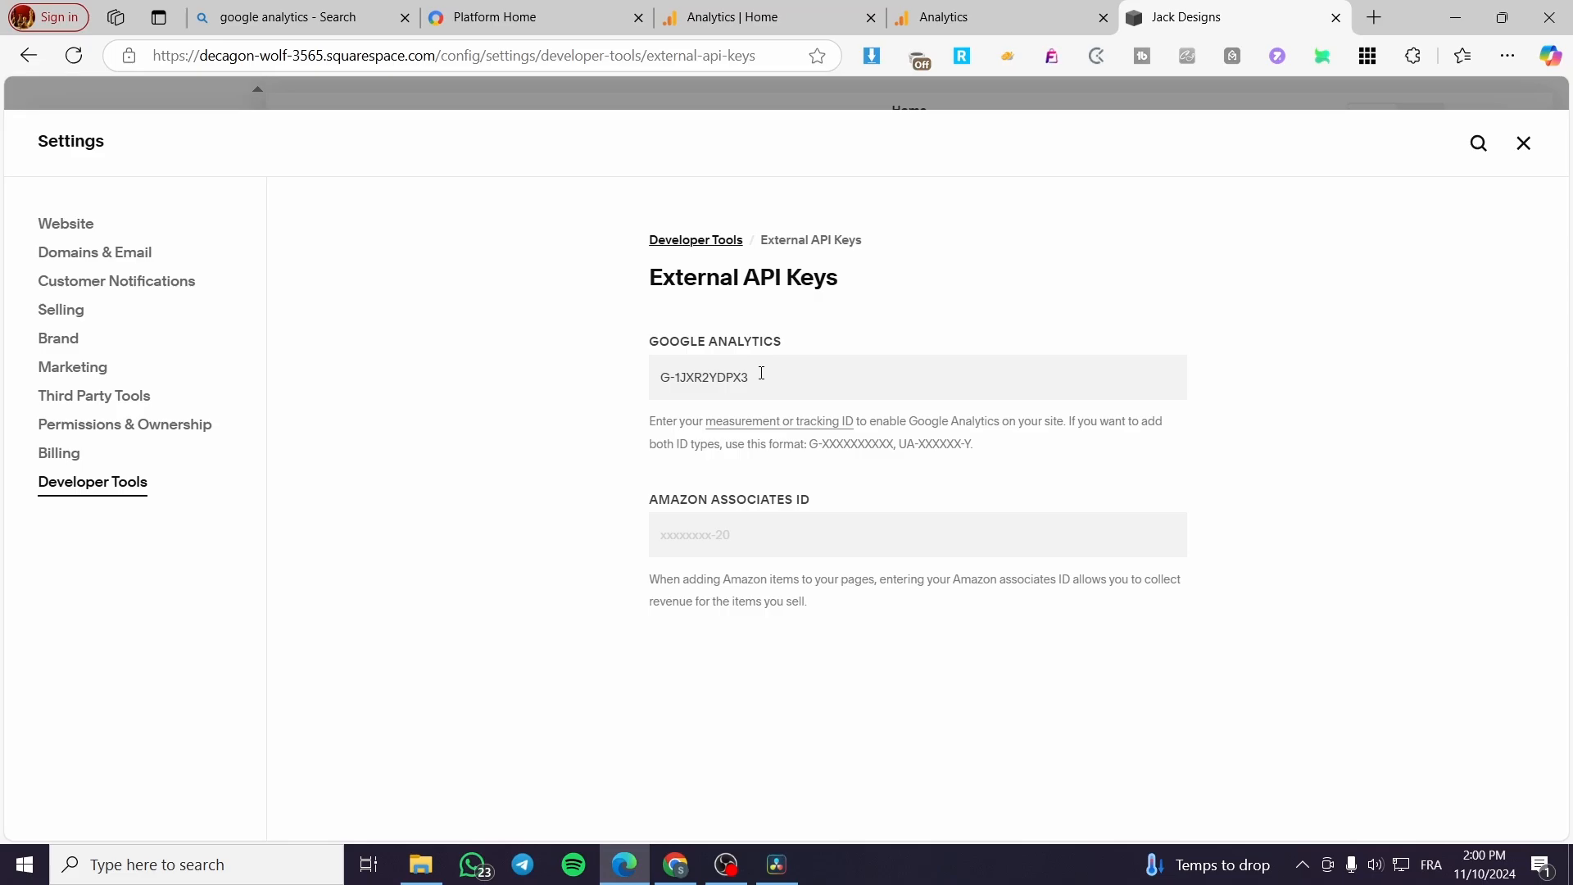
# Step: Check the Analytics data stream and home pages for received website data, closing the Squarespace settings
pyautogui.click(932, 17)
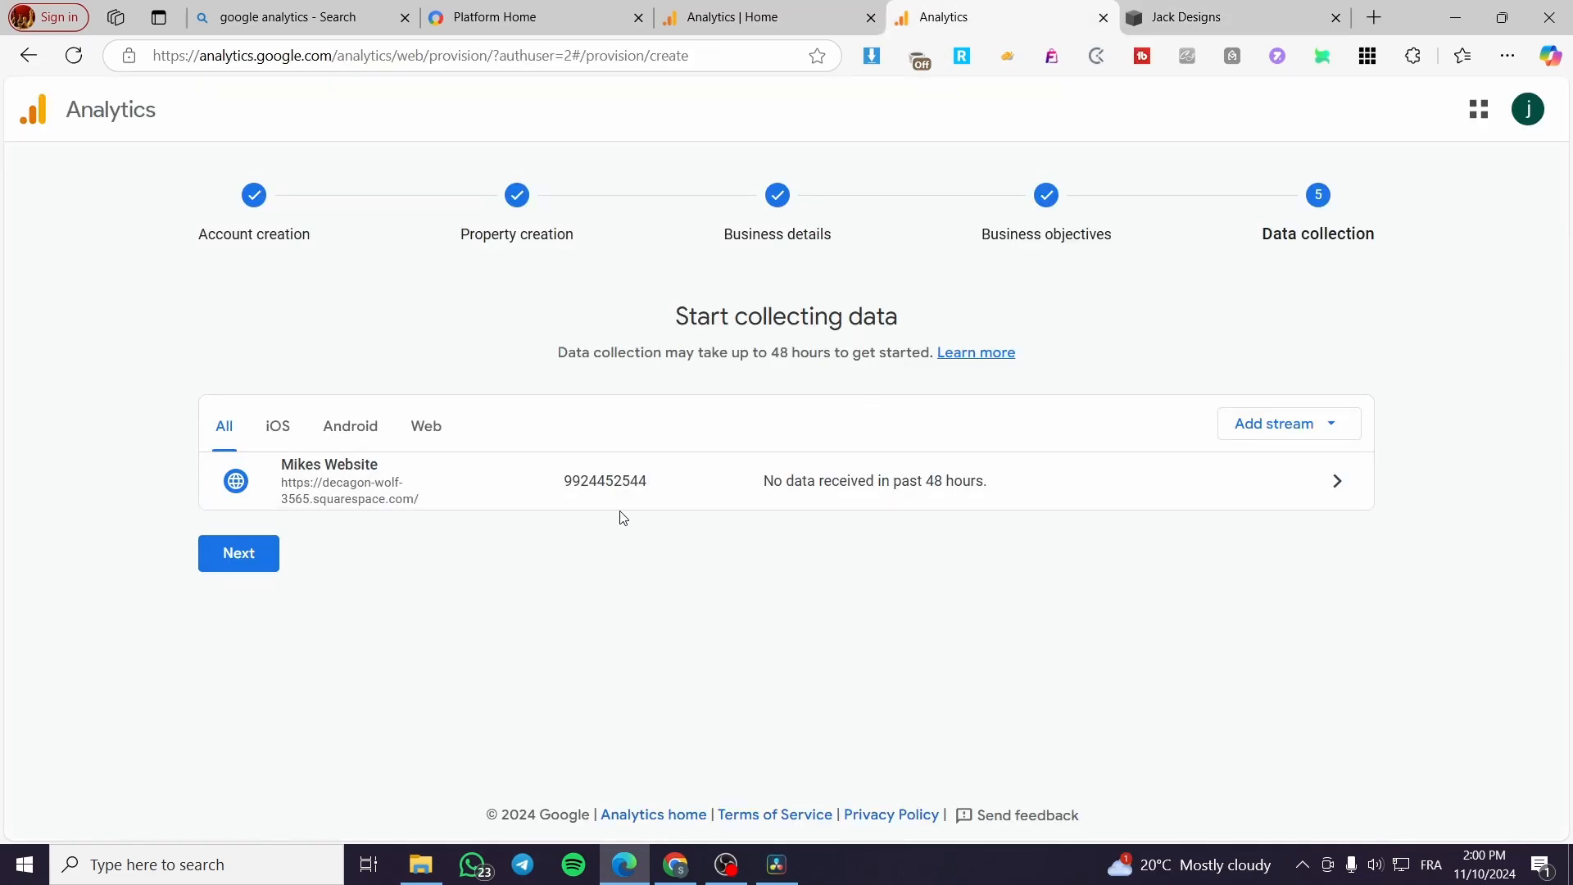
pyautogui.click(1168, 10)
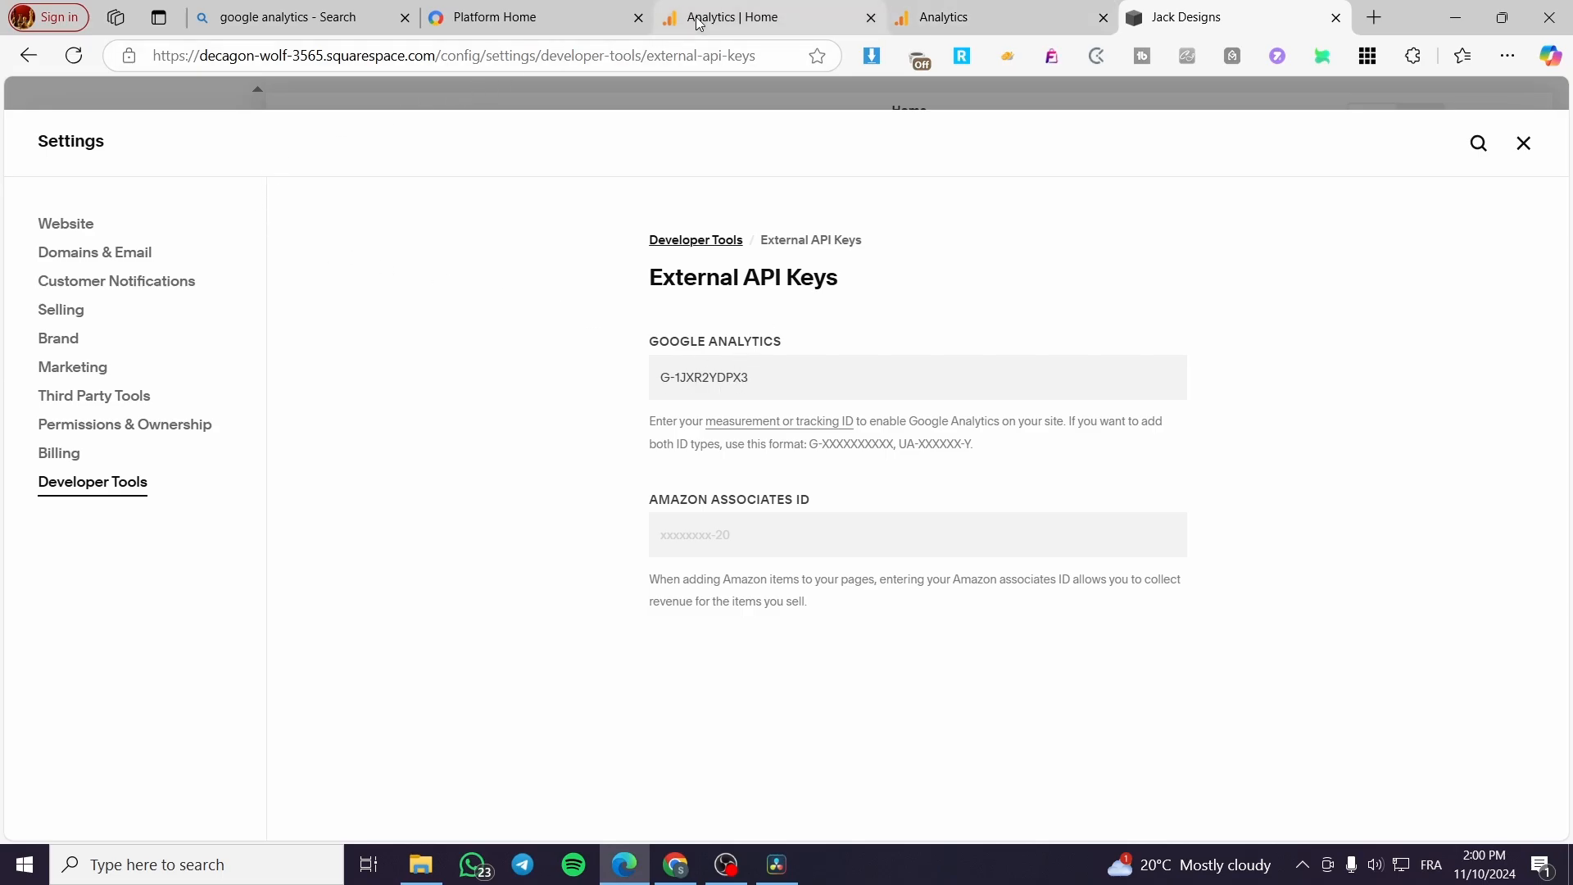
pyautogui.click(699, 23)
pyautogui.click(1038, 8)
pyautogui.click(1127, 27)
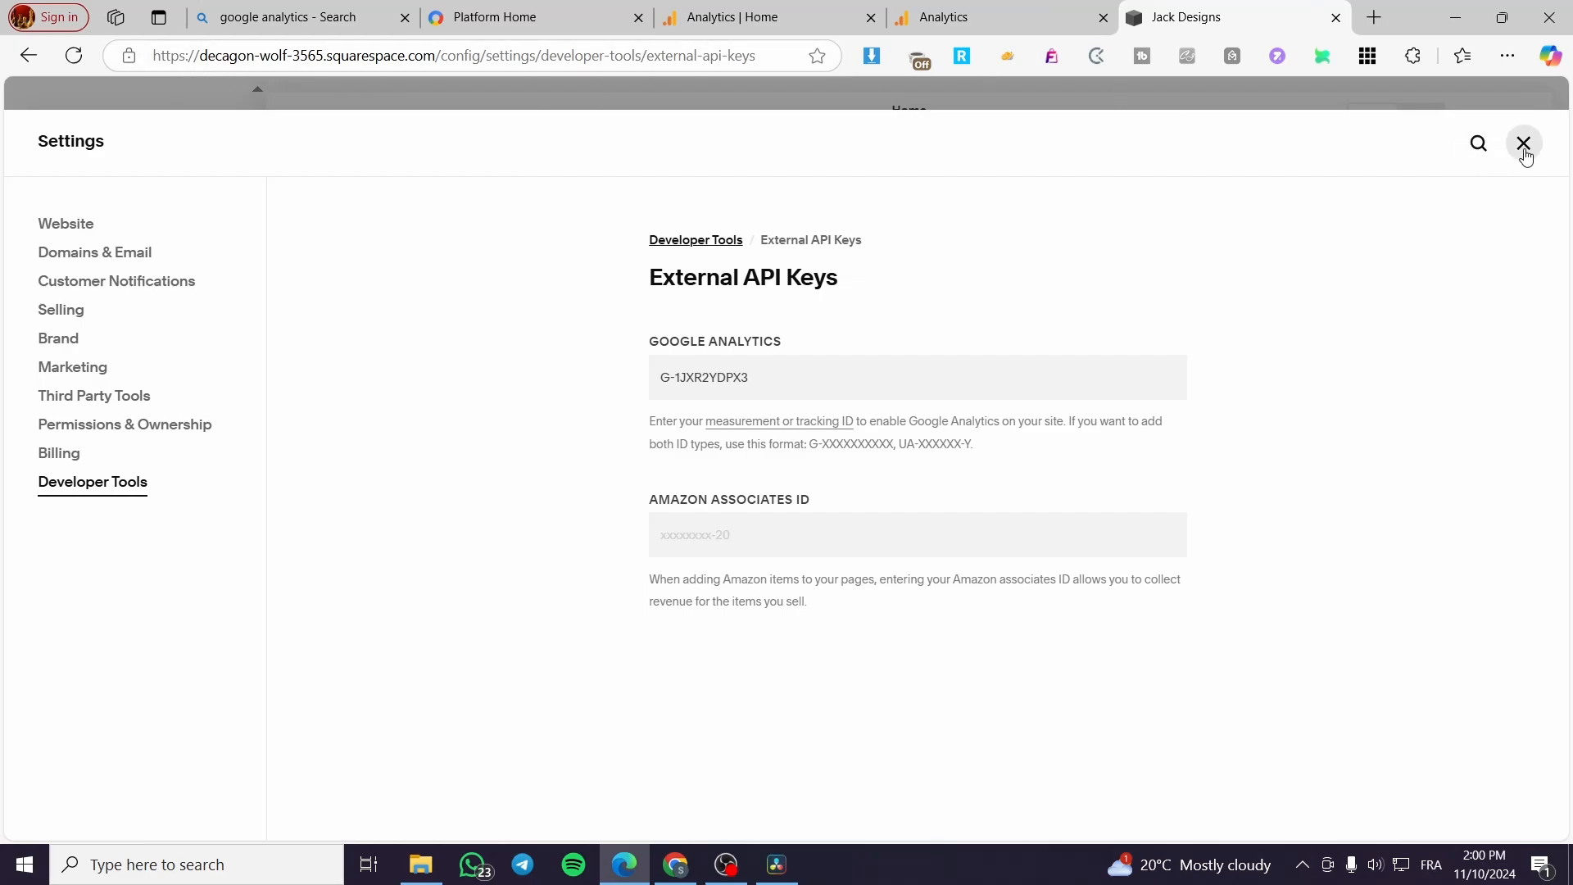
pyautogui.click(1065, 15)
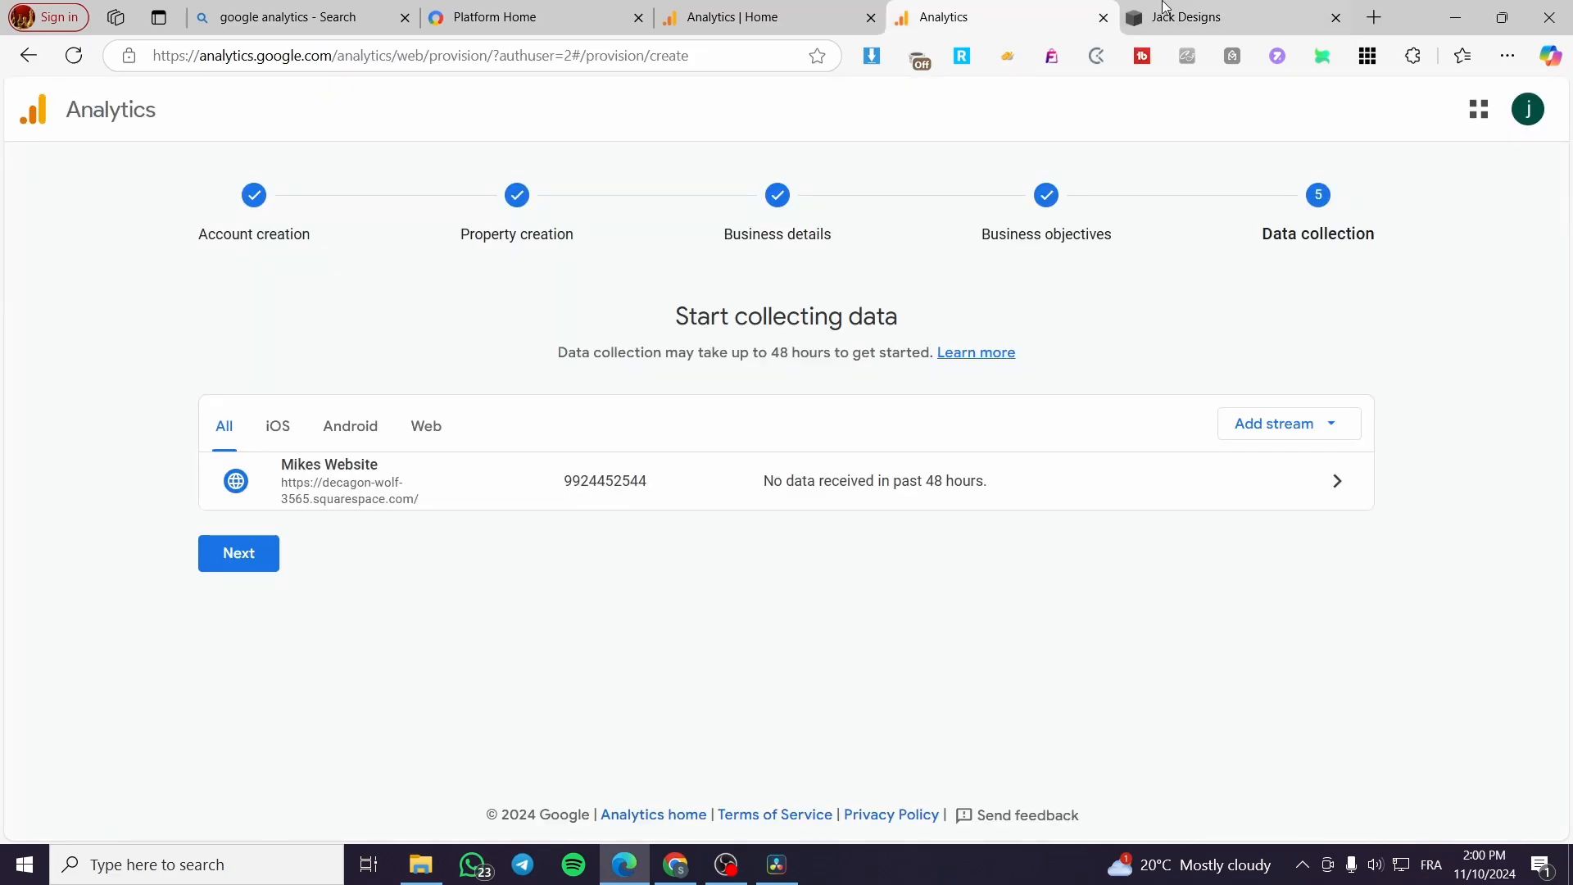
pyautogui.click(1185, 10)
pyautogui.click(1521, 144)
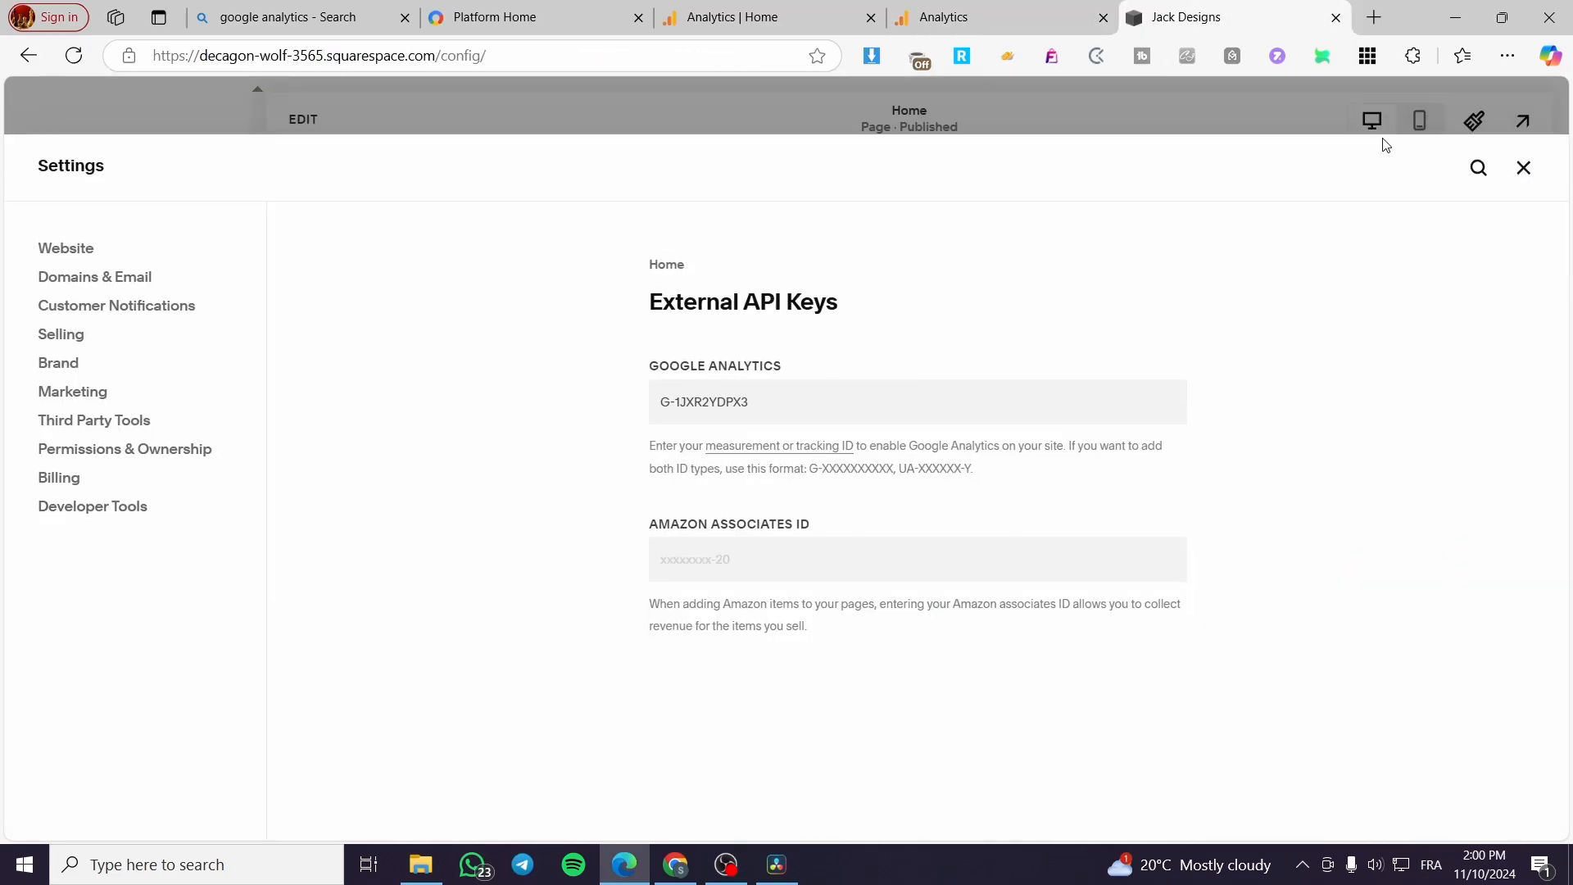
pyautogui.click(967, 13)
pyautogui.click(779, 13)
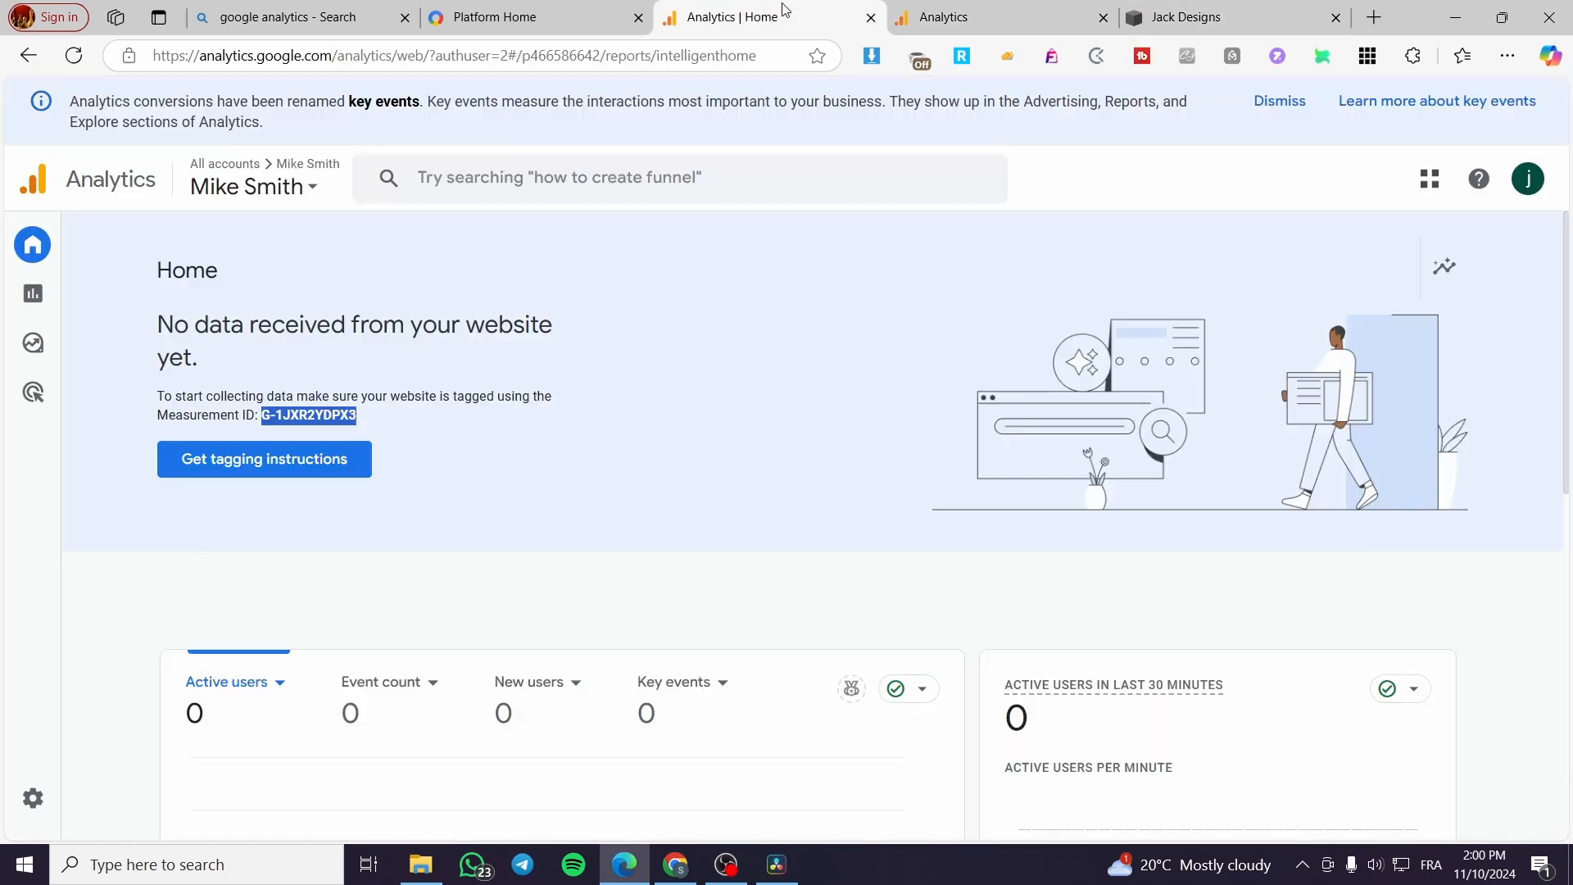
# Step: Close the duplicate Analytics tab, open the tagging instructions for the property and review the web stream details
pyautogui.click(1104, 17)
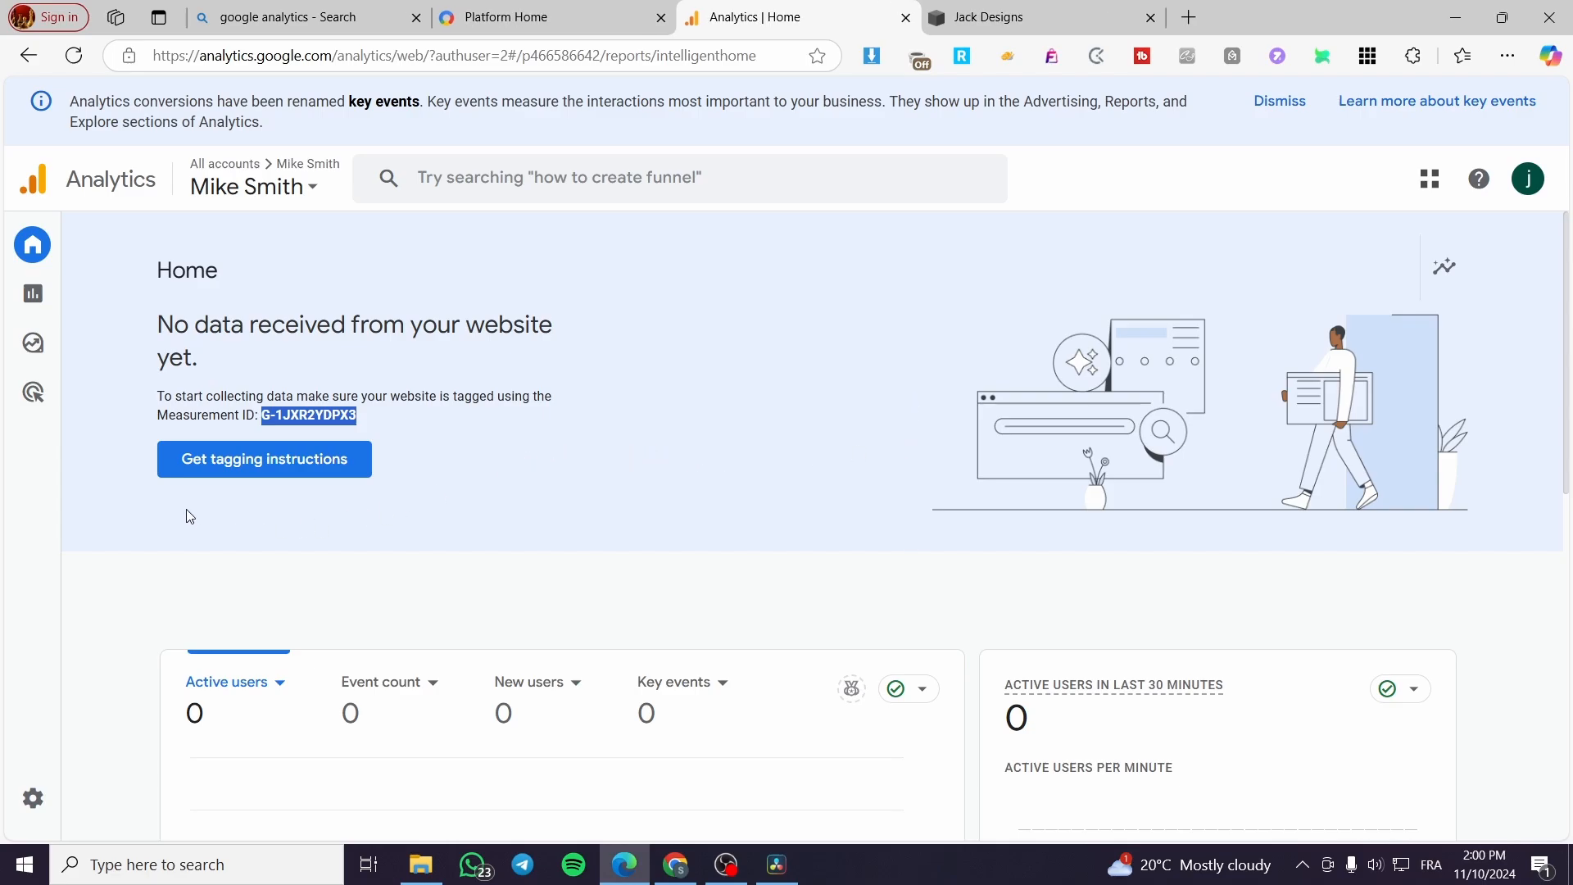
pyautogui.click(221, 469)
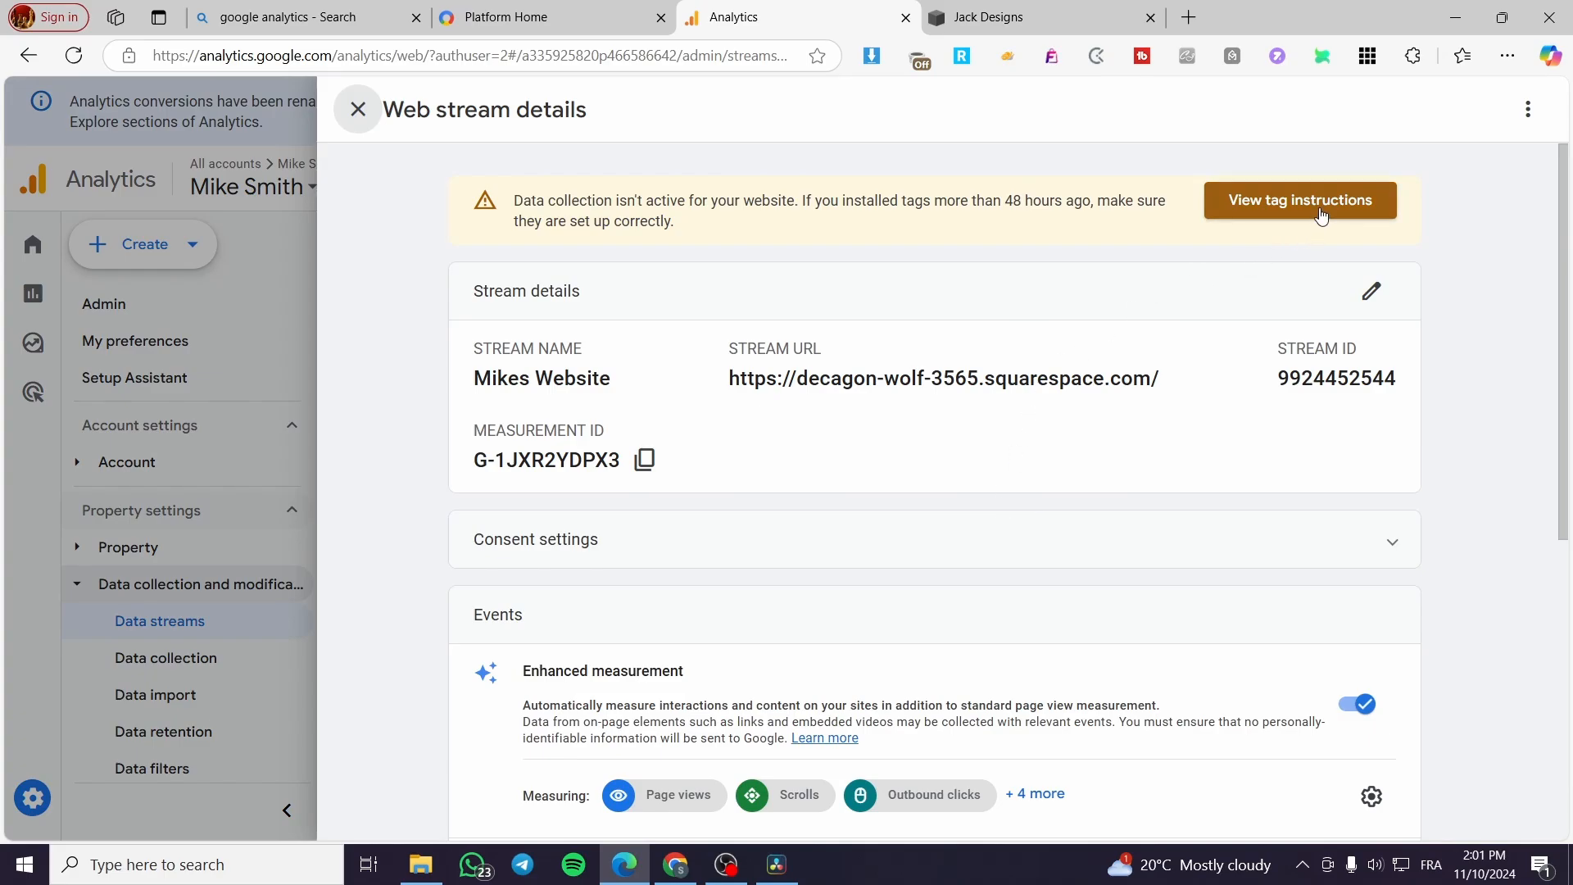
pyautogui.scroll(-5, 1322, 215)
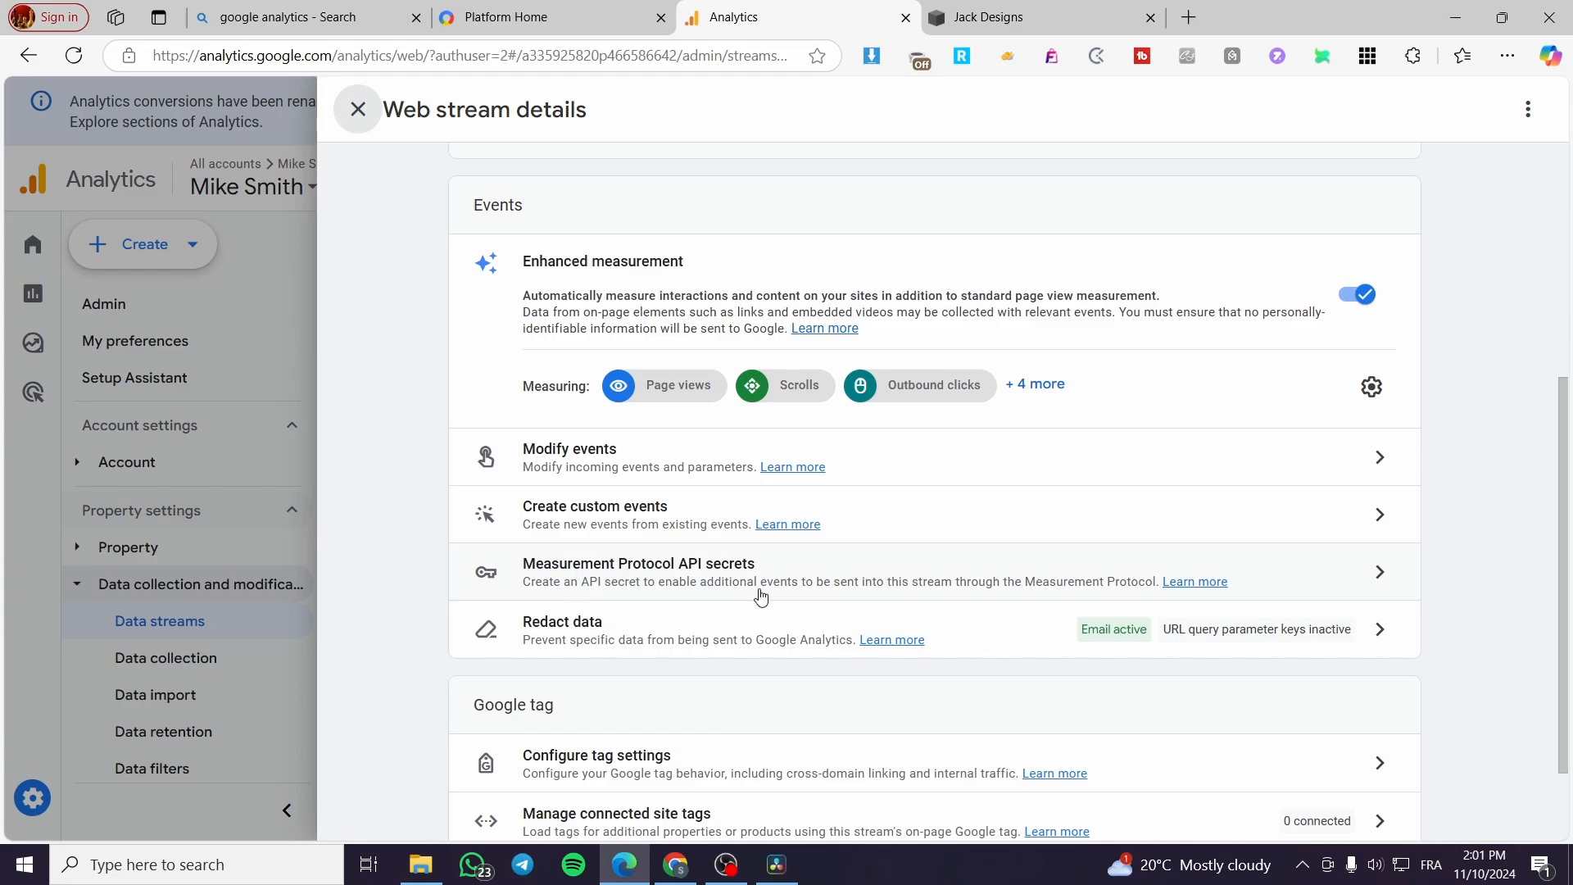
pyautogui.scroll(-2, 659, 618)
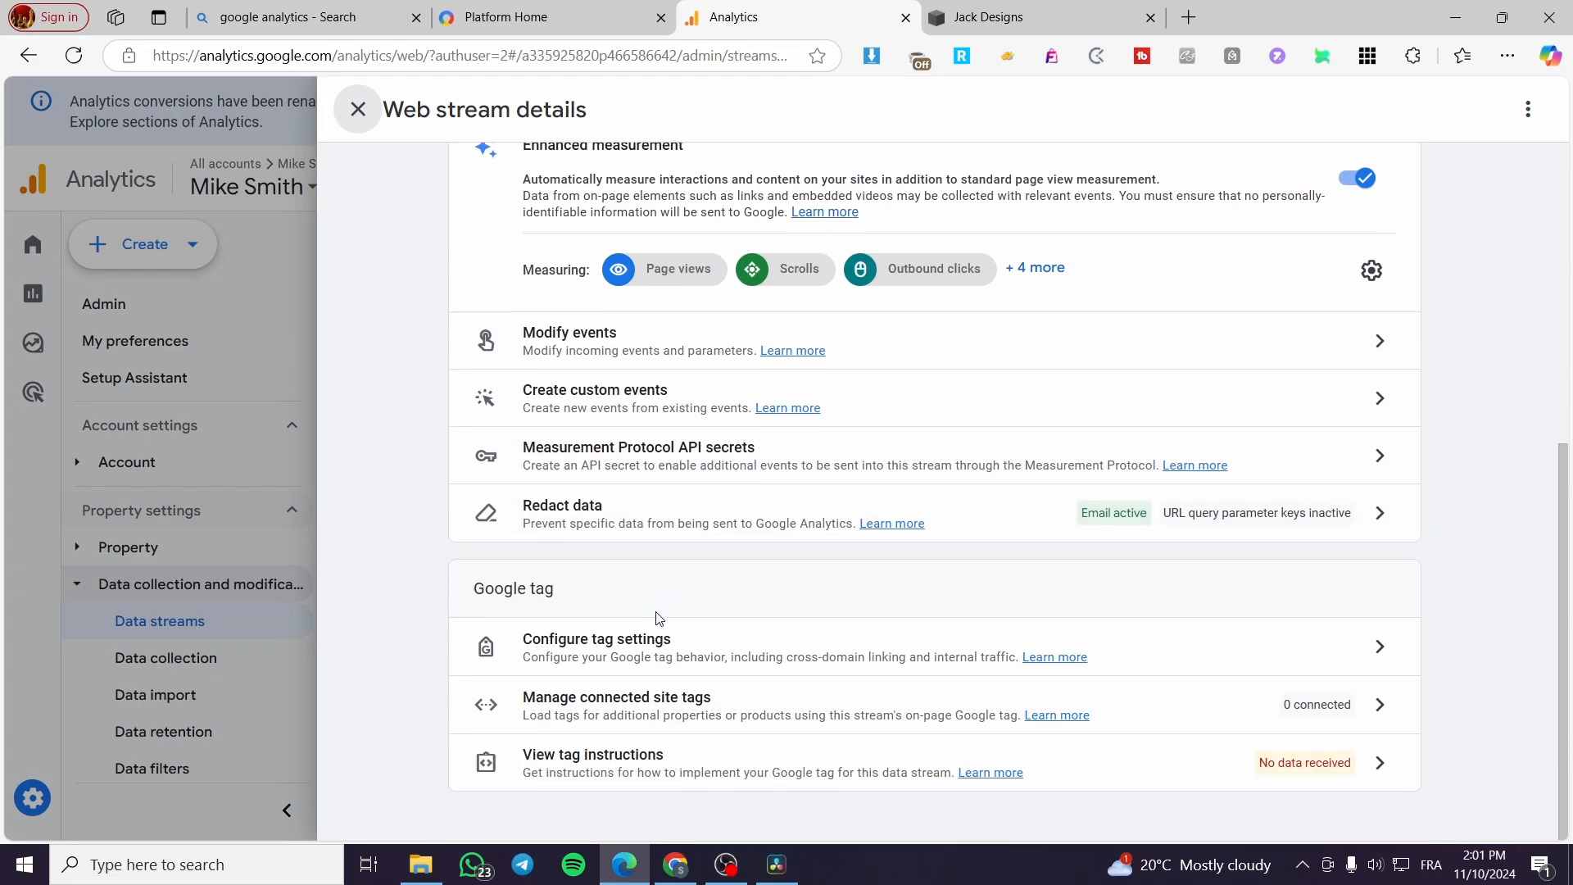
pyautogui.scroll(6, 516, 621)
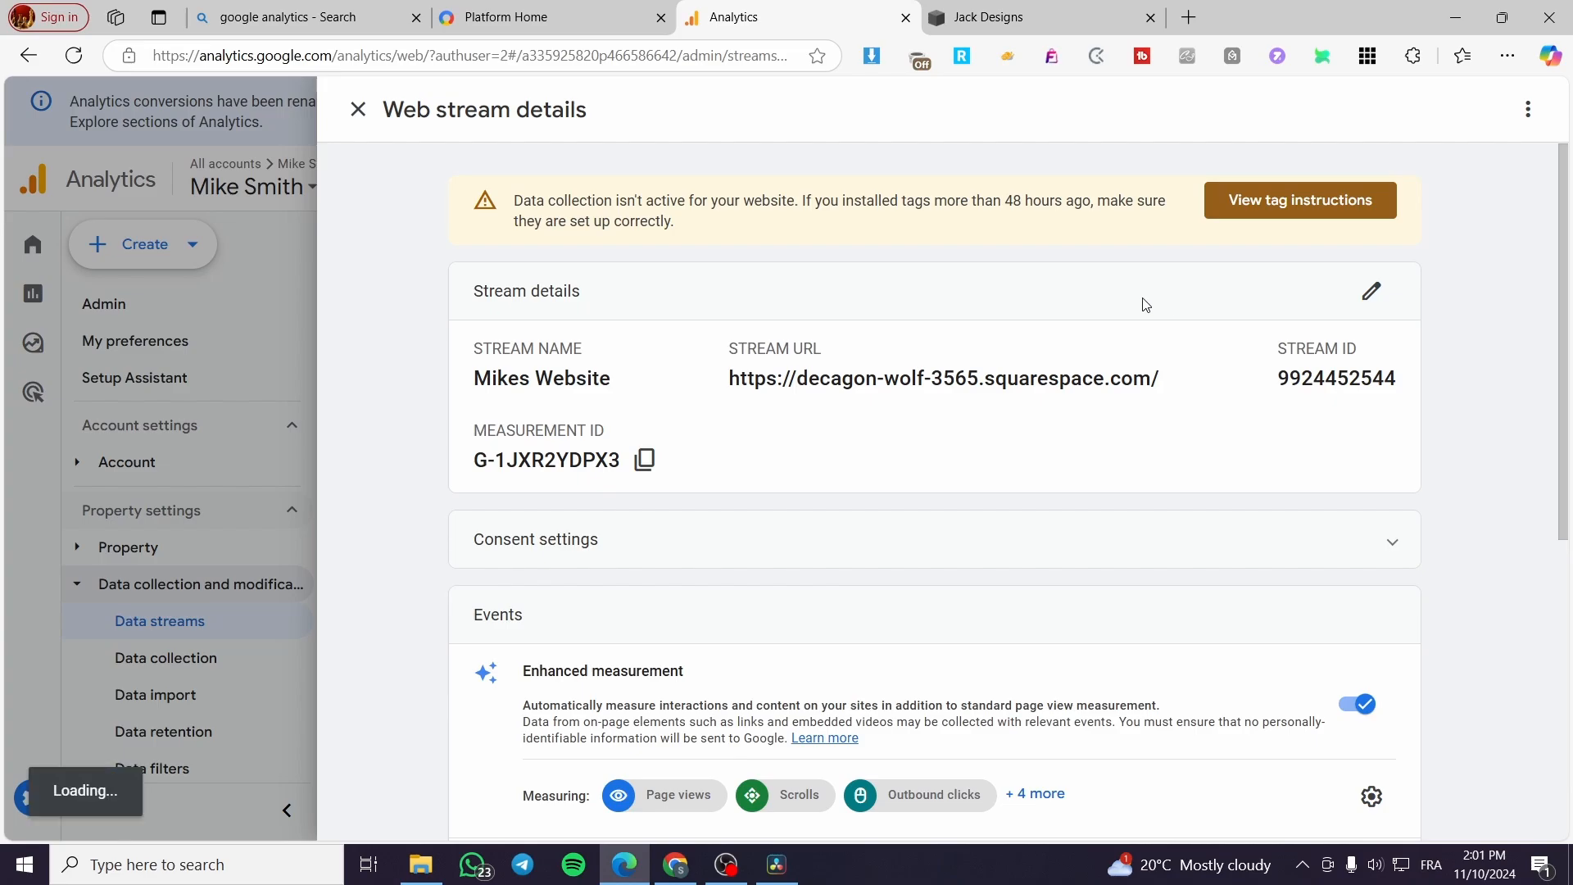
# Step: Open the stream's tag installation instructions and select Squarespace as the website platform
pyautogui.click(1306, 207)
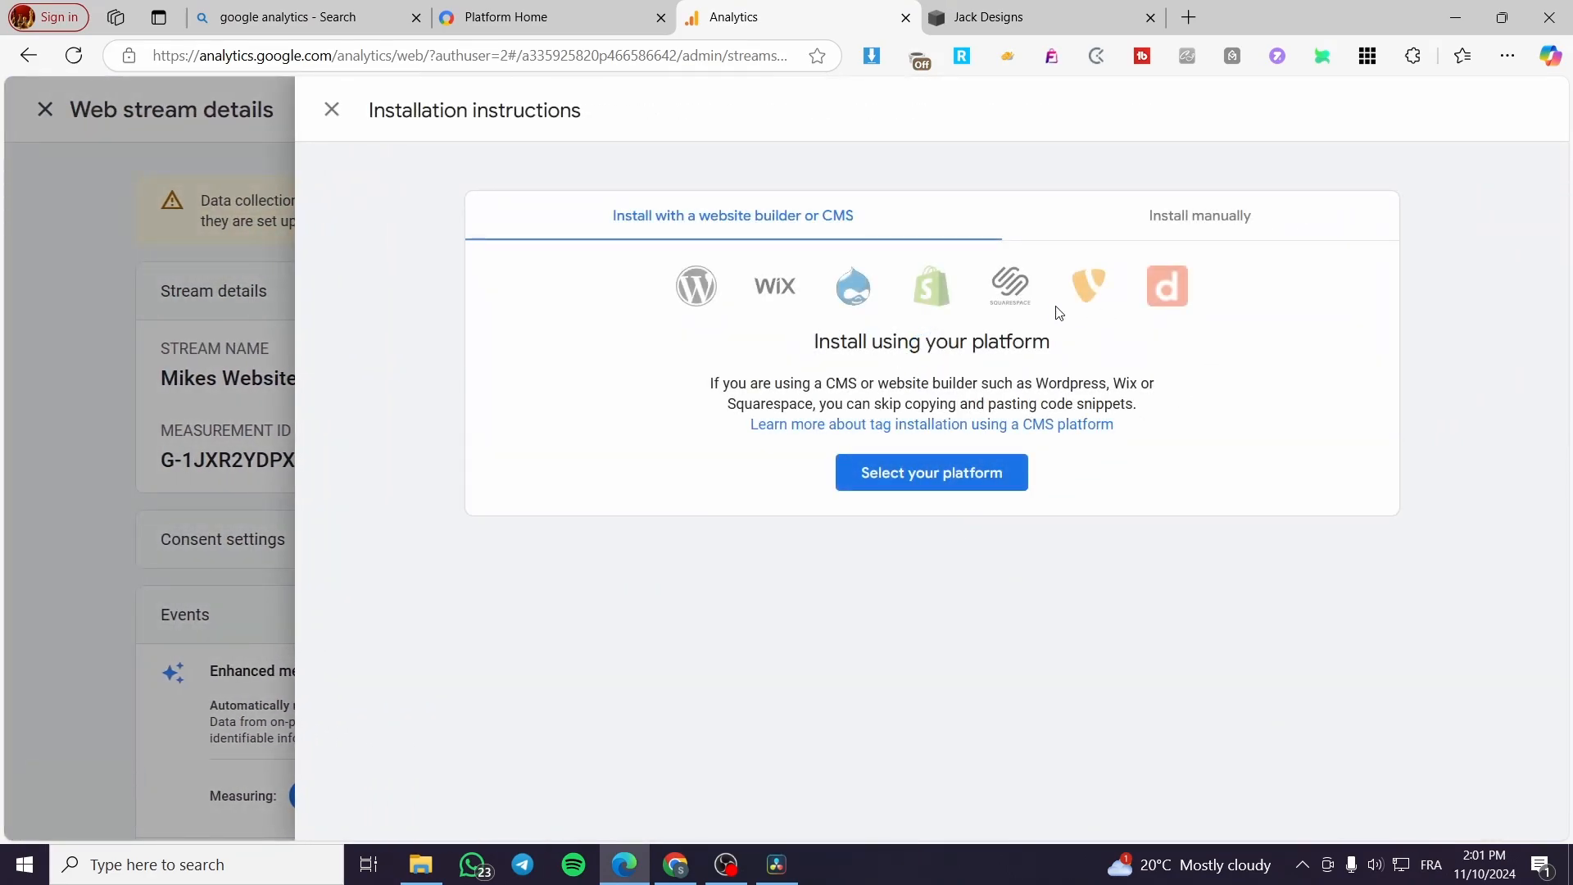
pyautogui.click(901, 483)
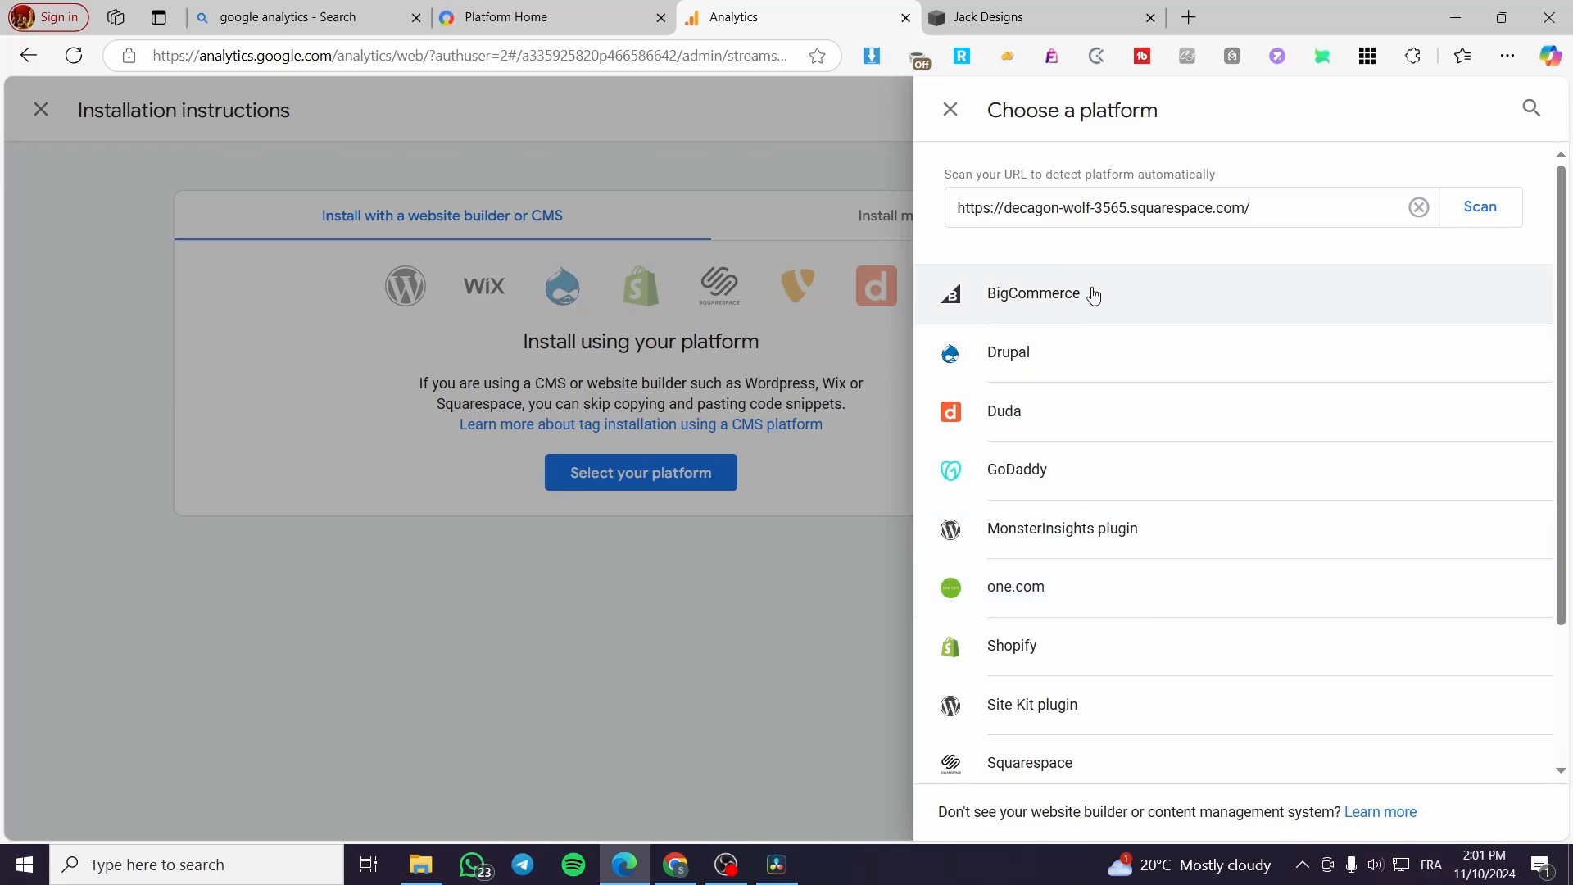
pyautogui.scroll(-3, 1091, 273)
pyautogui.click(1057, 565)
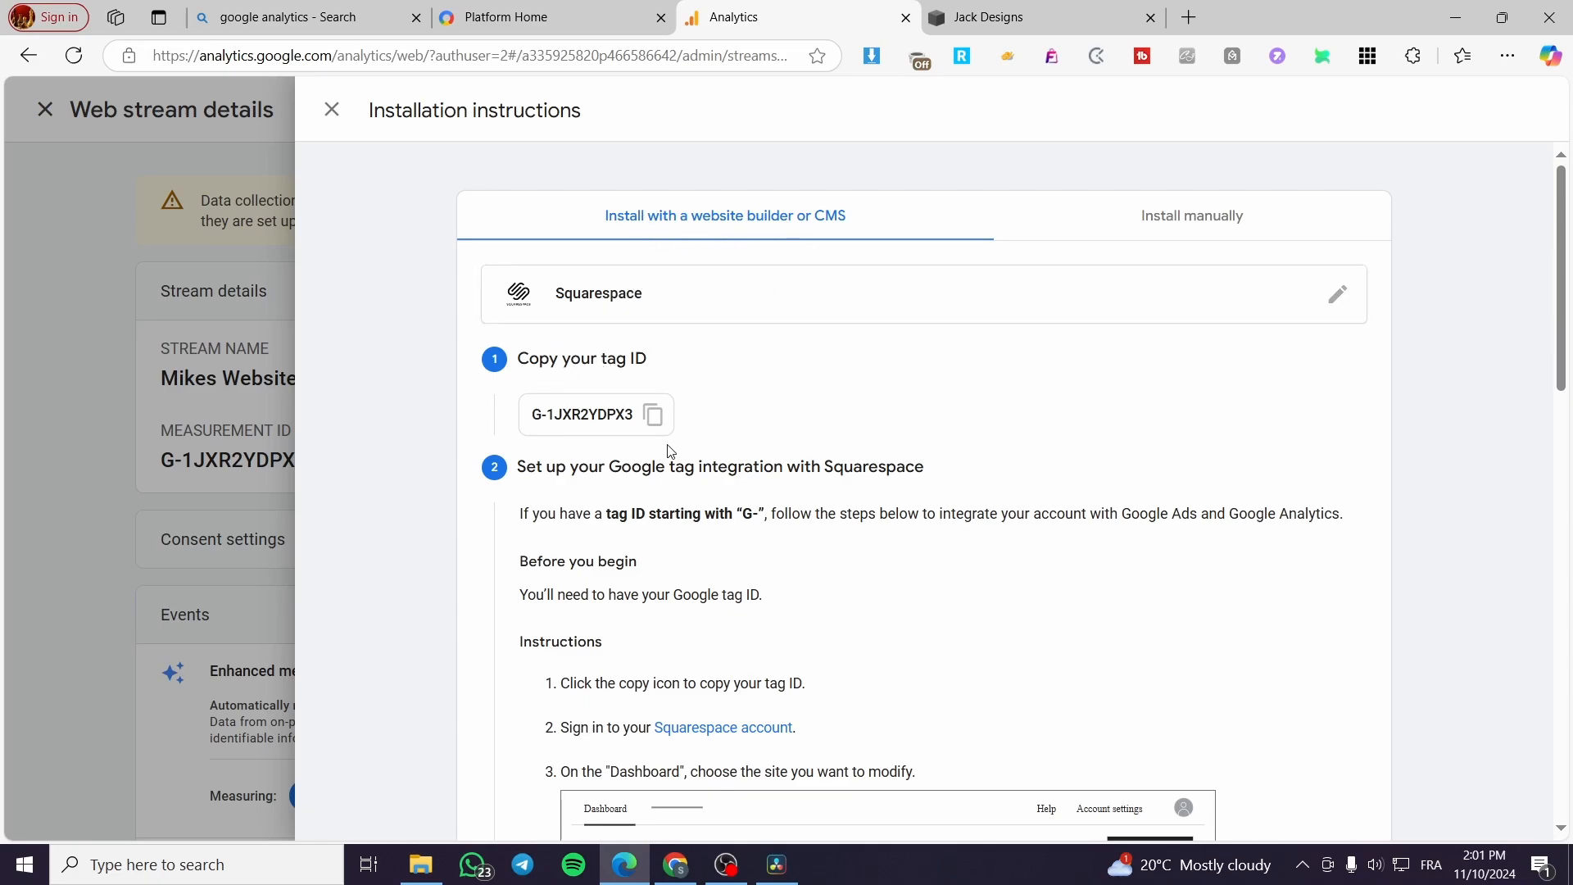
pyautogui.scroll(-8, 607, 479)
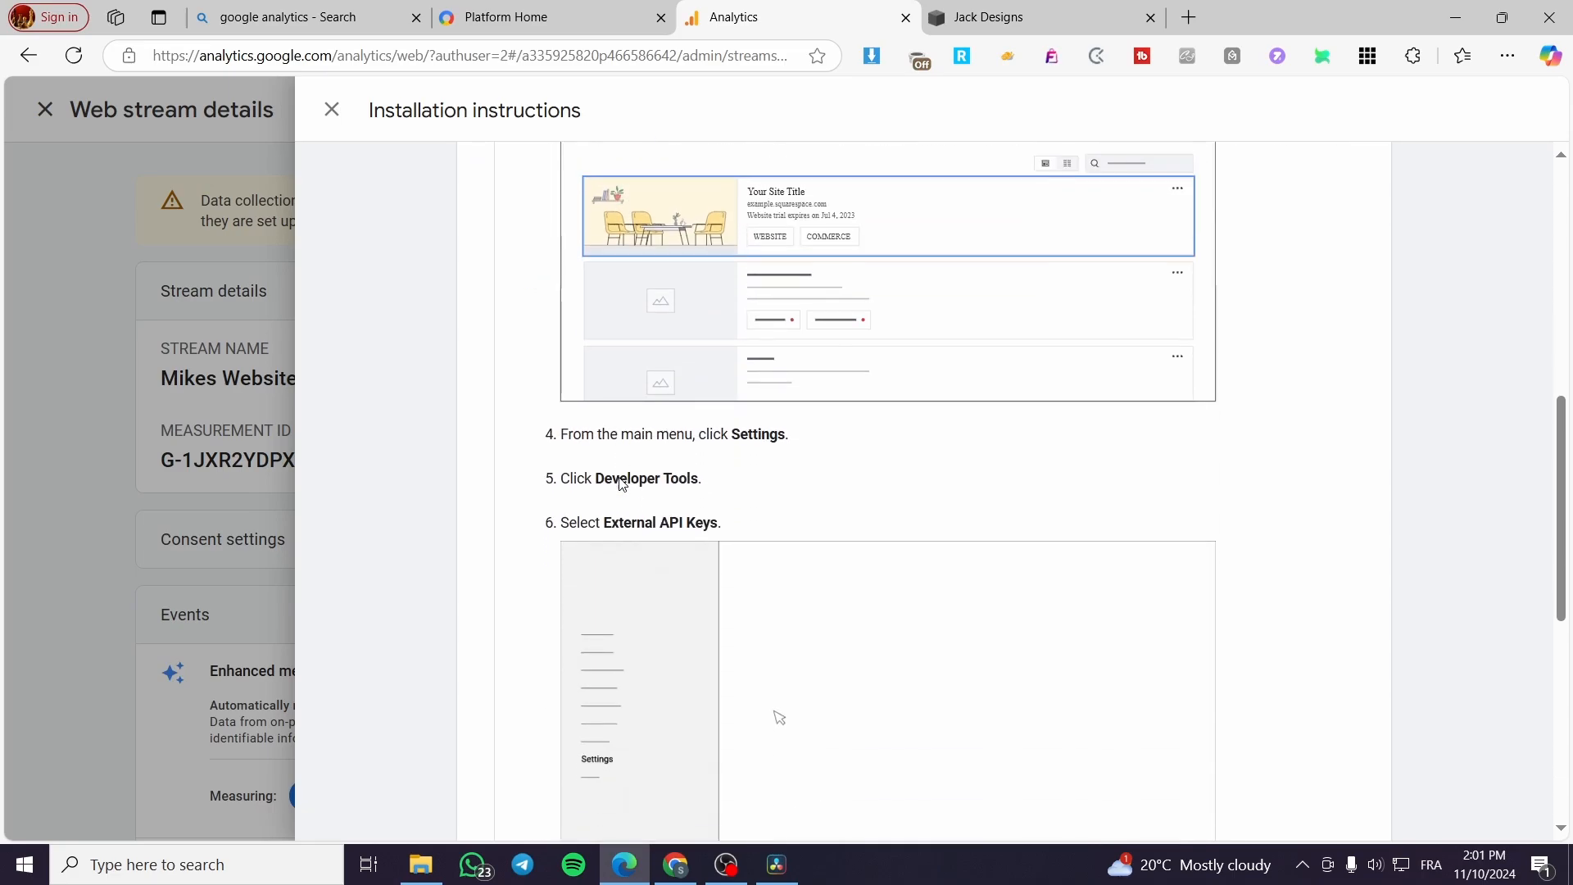
pyautogui.scroll(-7, 622, 483)
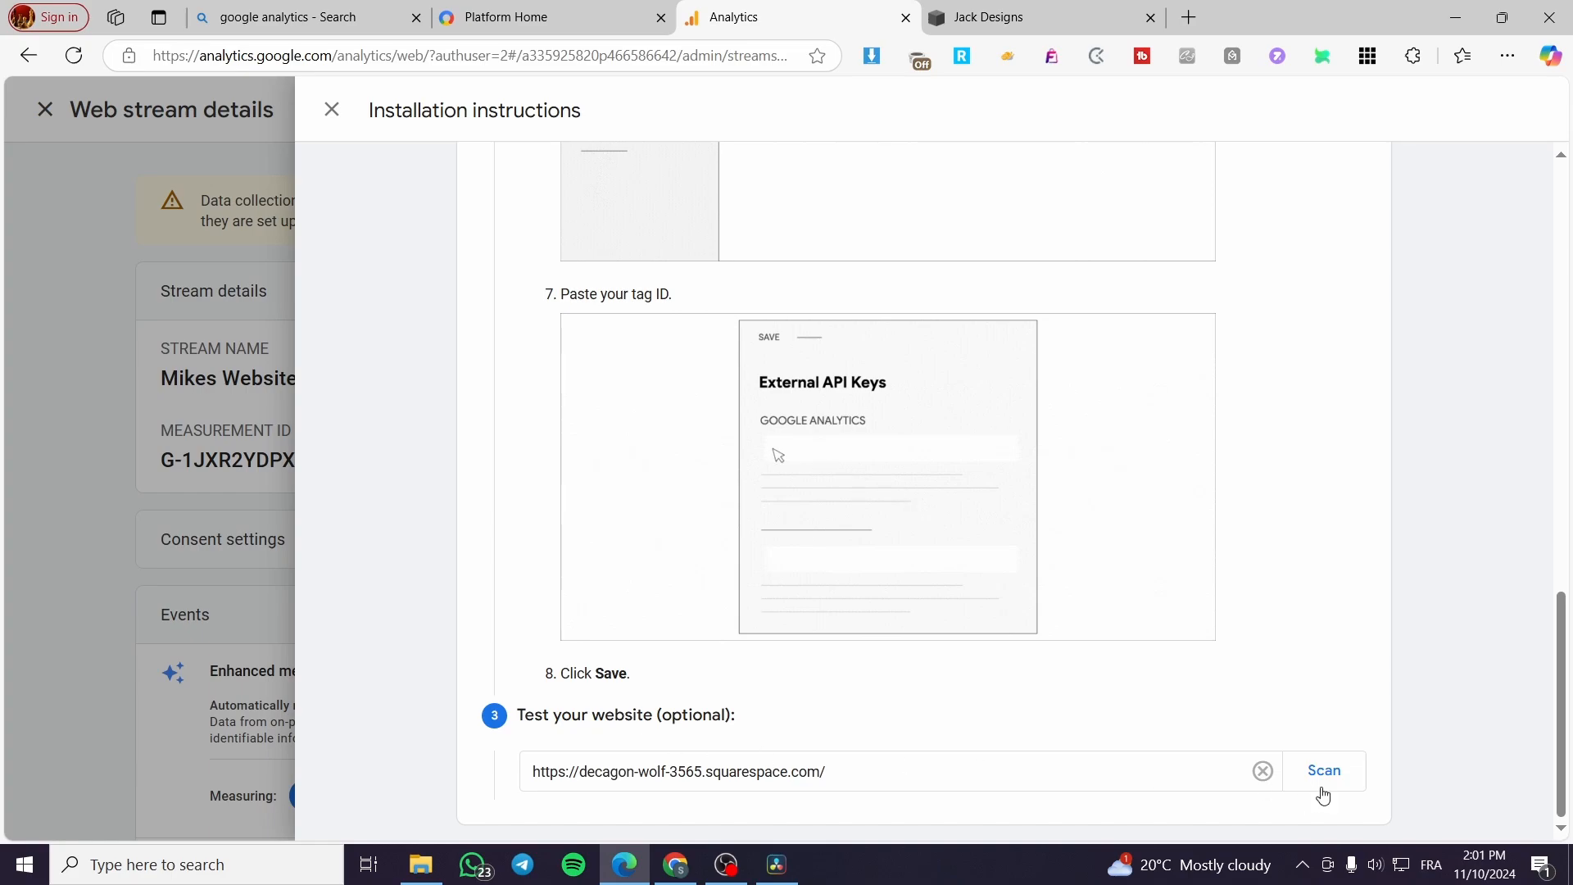
pyautogui.click(1323, 774)
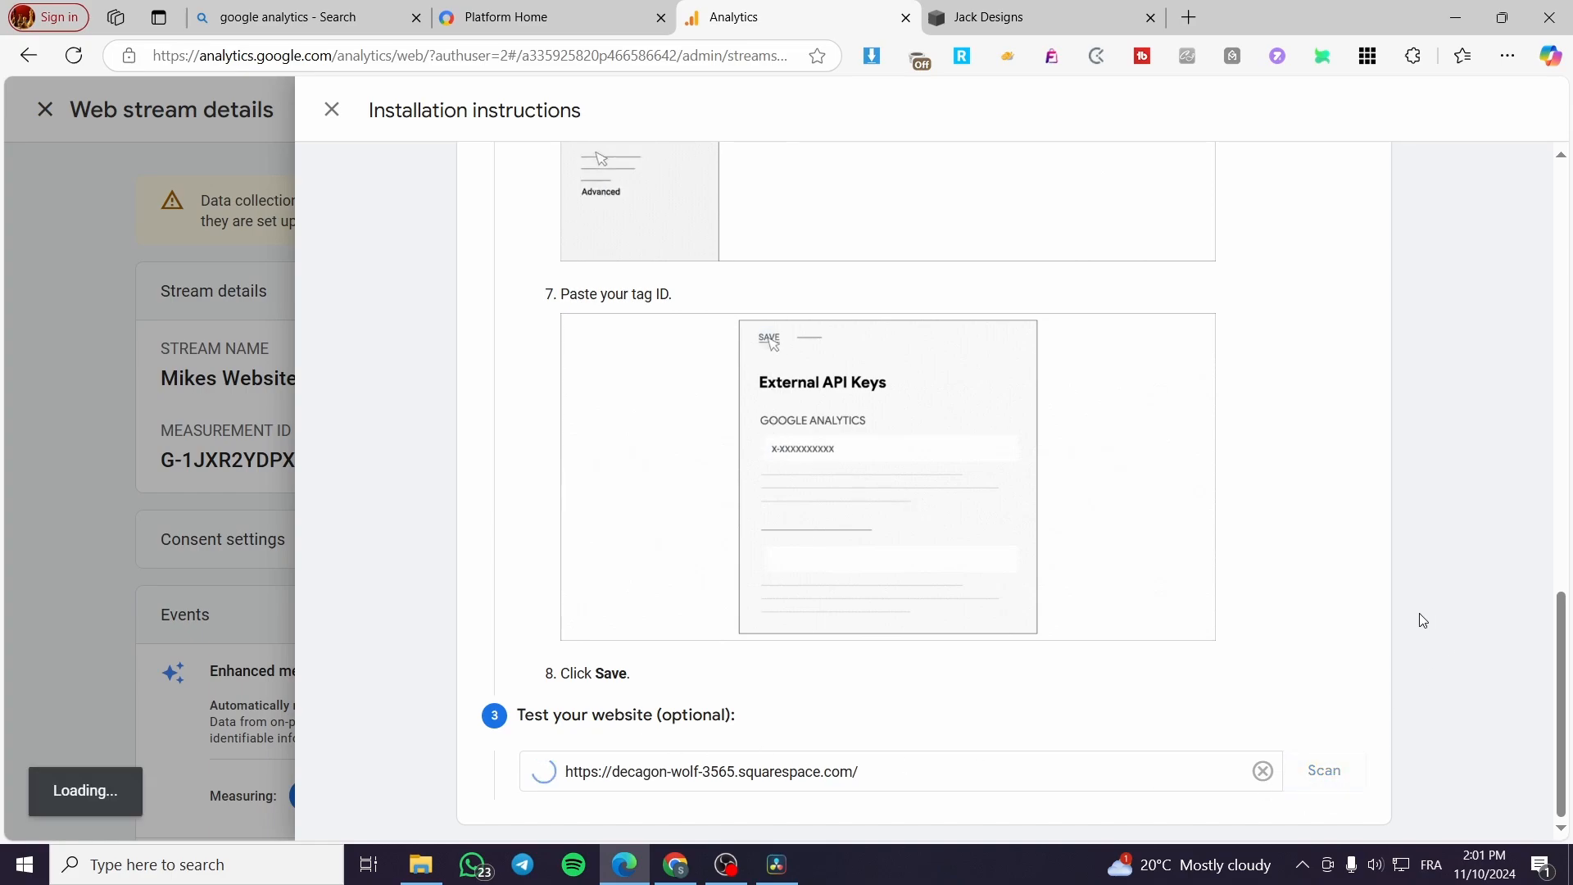
pyautogui.scroll(-1, 656, 829)
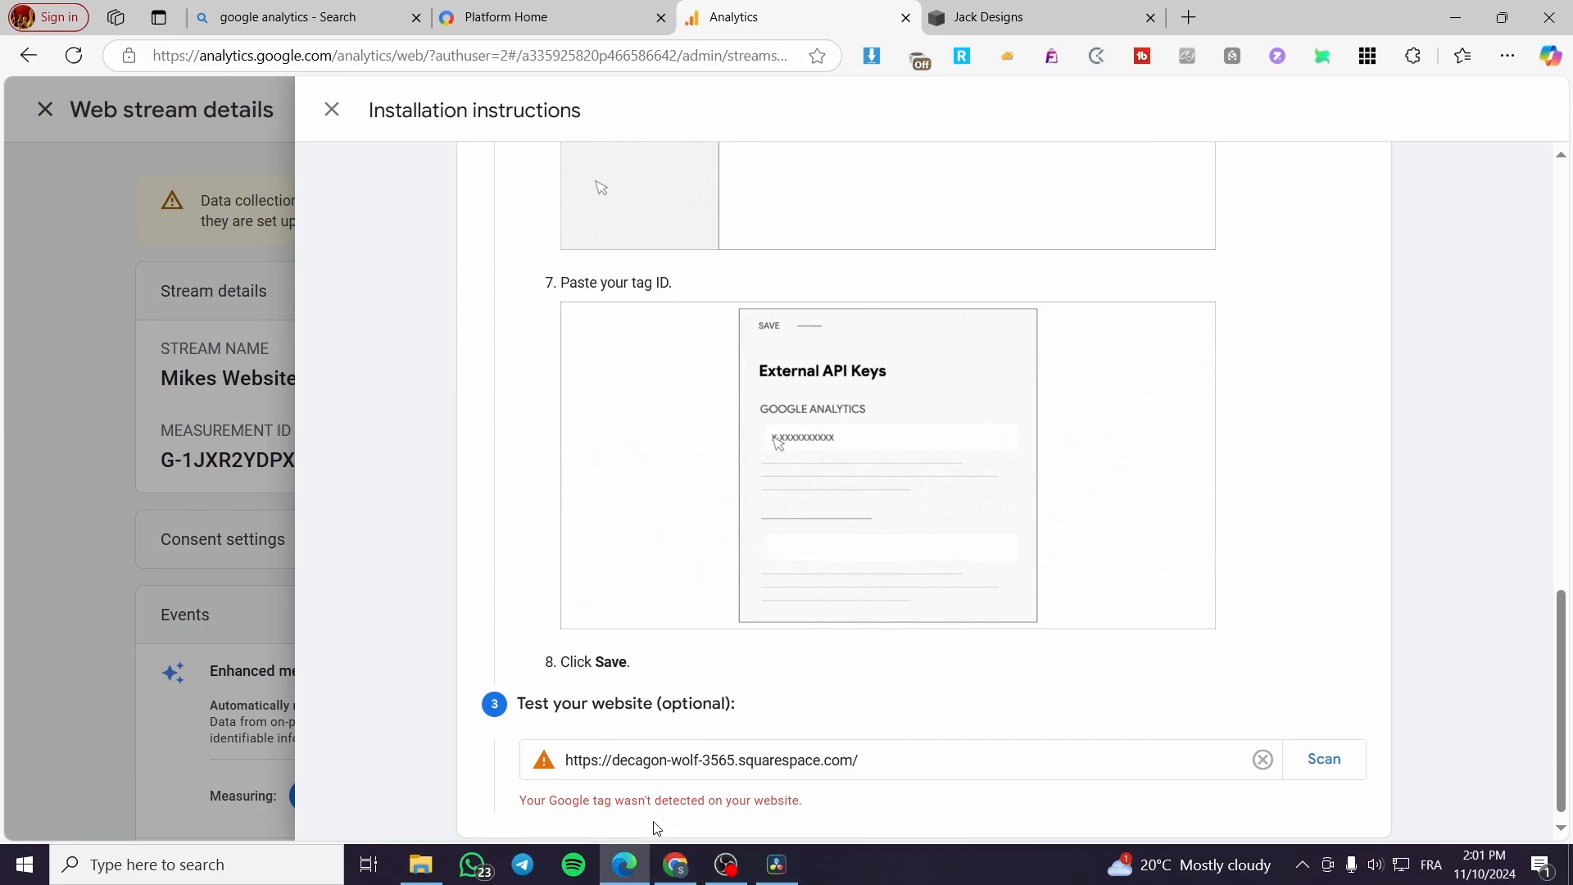
# Step: Reread the Google tag integration steps for Squarespace and compare them with the Jack Designs site
pyautogui.scroll(5, 585, 791)
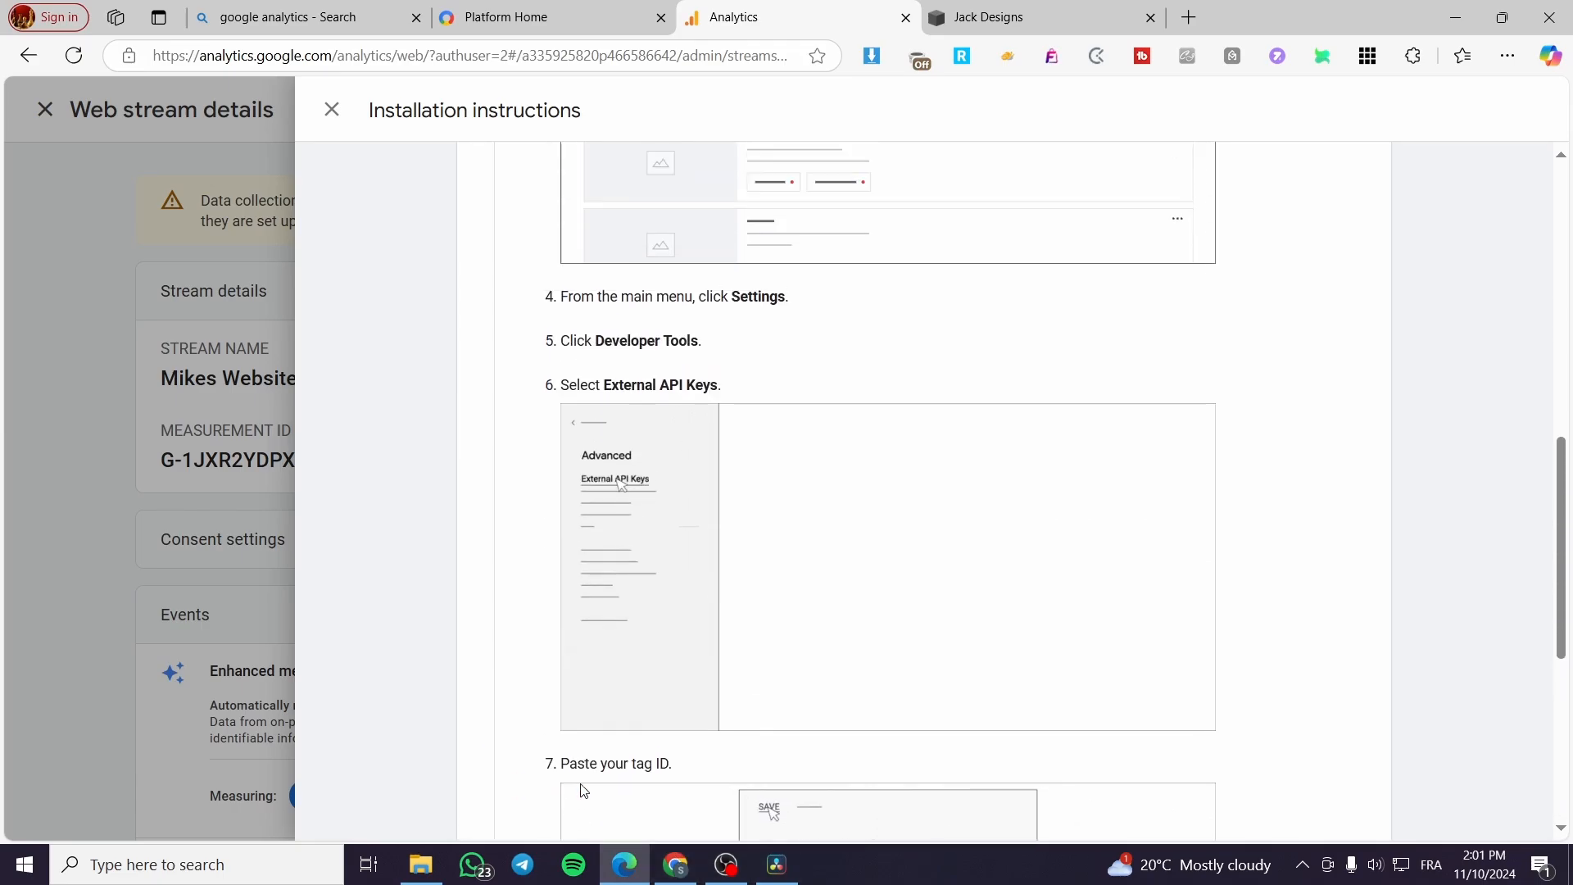
pyautogui.scroll(5, 585, 790)
pyautogui.scroll(-5, 585, 791)
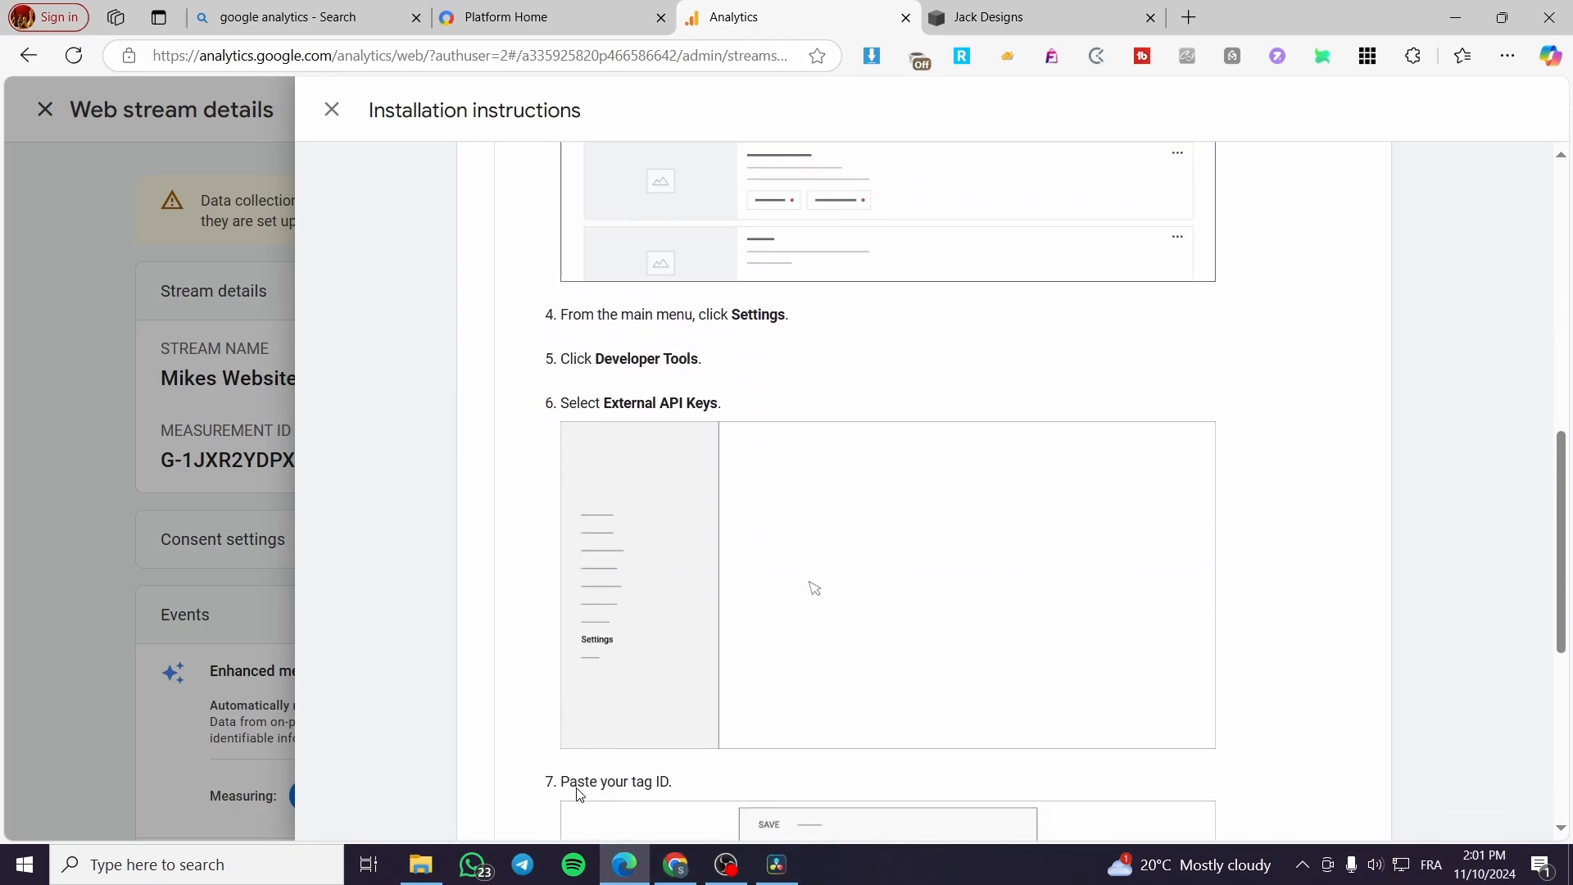
pyautogui.scroll(-4, 579, 793)
pyautogui.scroll(5, 579, 793)
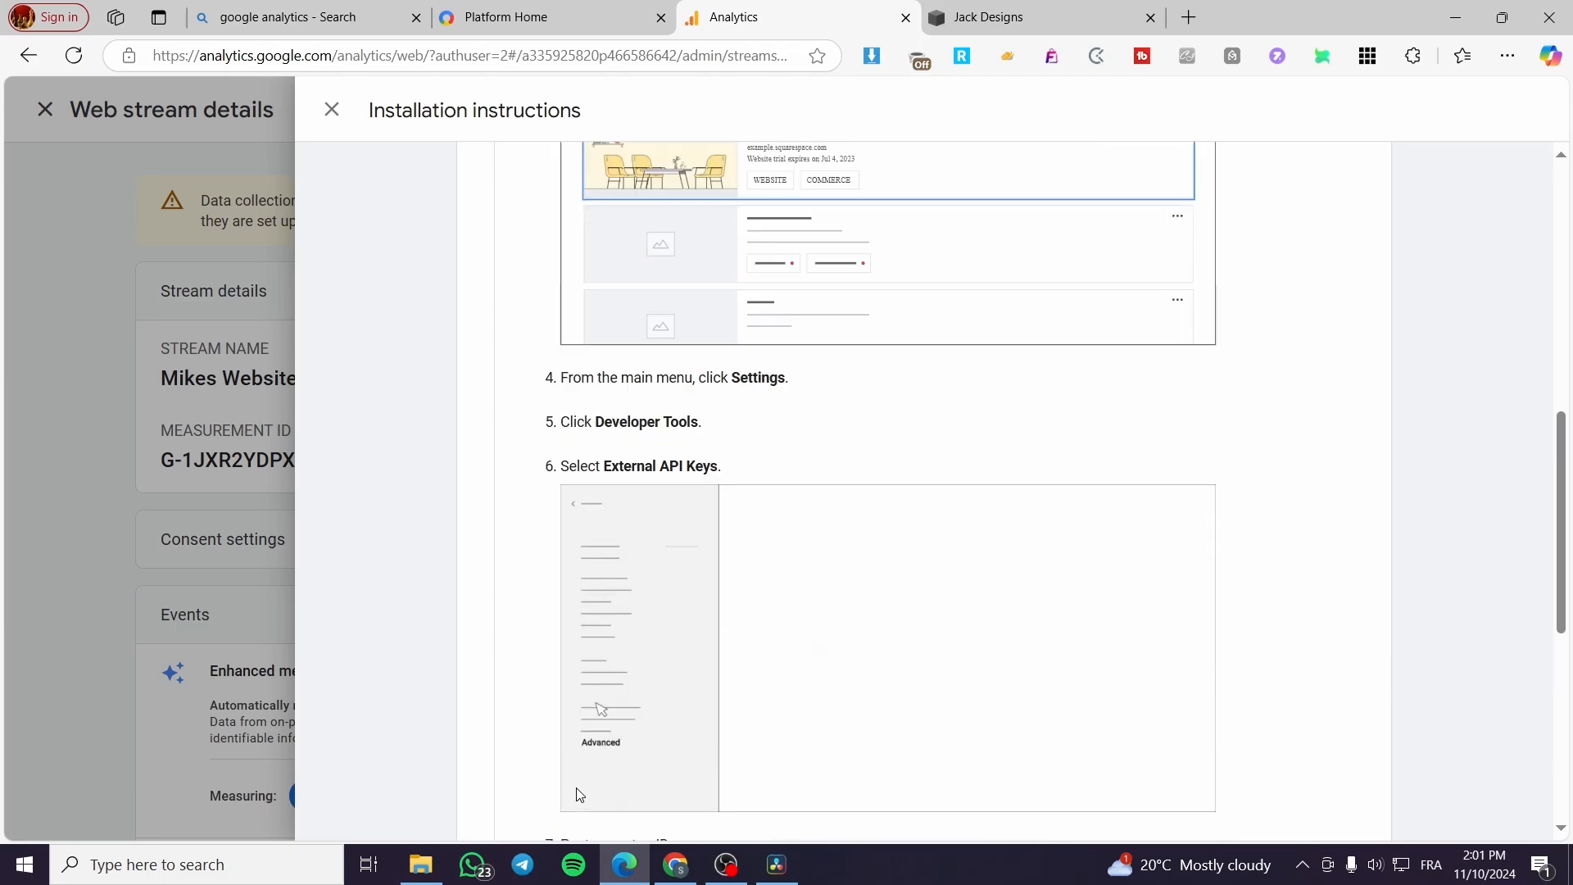
pyautogui.scroll(8, 579, 793)
pyautogui.scroll(-4, 724, 725)
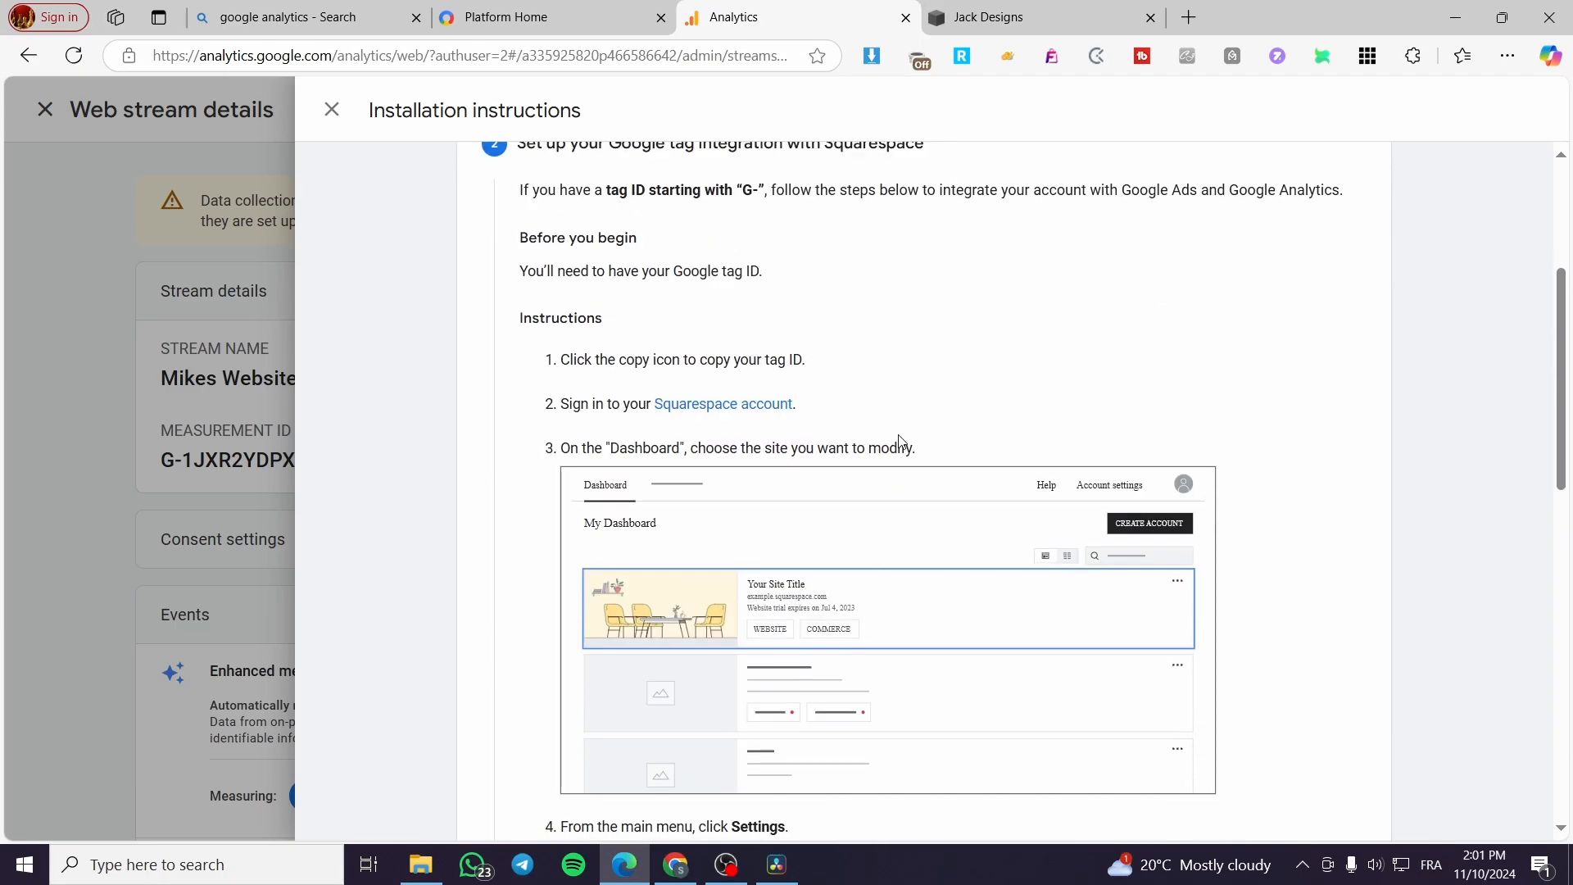
pyautogui.click(990, 15)
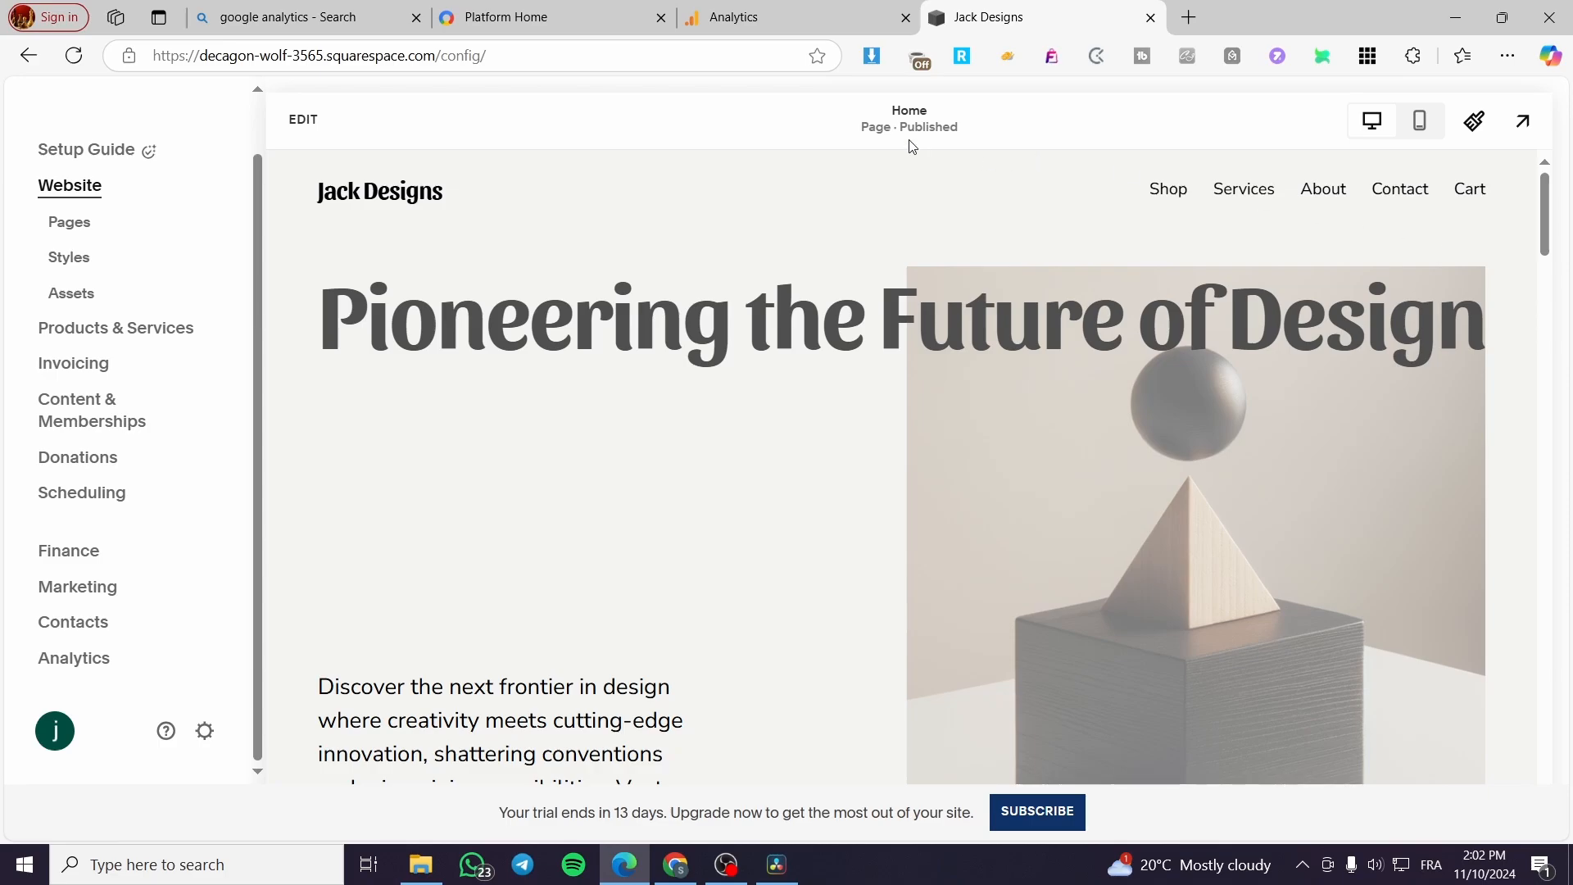
pyautogui.click(582, 10)
pyautogui.click(819, 17)
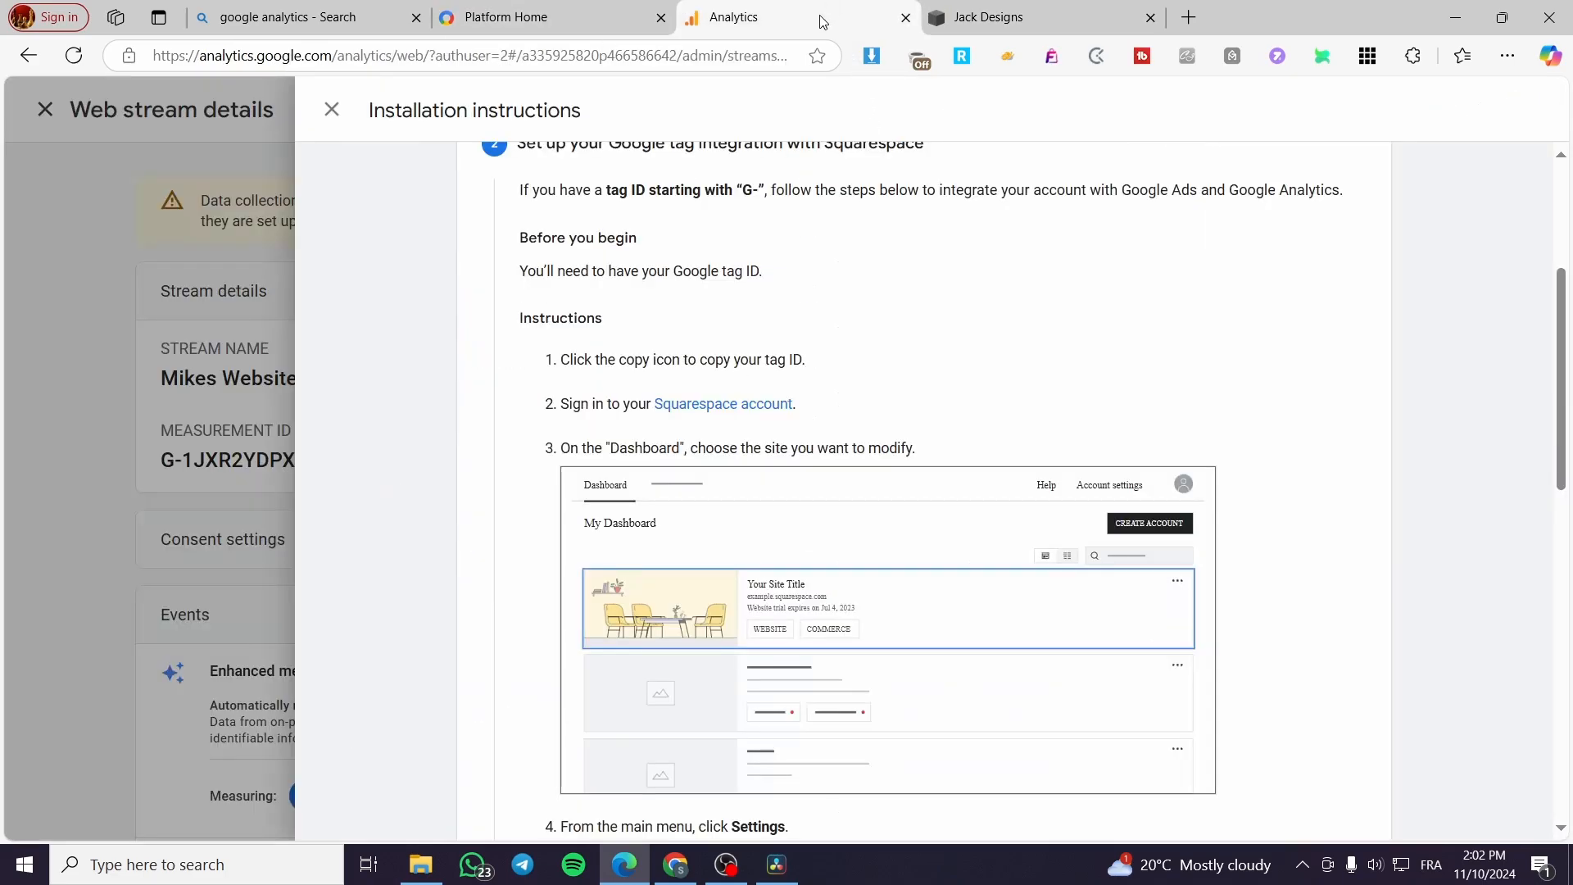
# Step: Rescan the Squarespace URL for the Google tag and check the Jack Designs site before returning to Analytics
pyautogui.scroll(-15, 1165, 813)
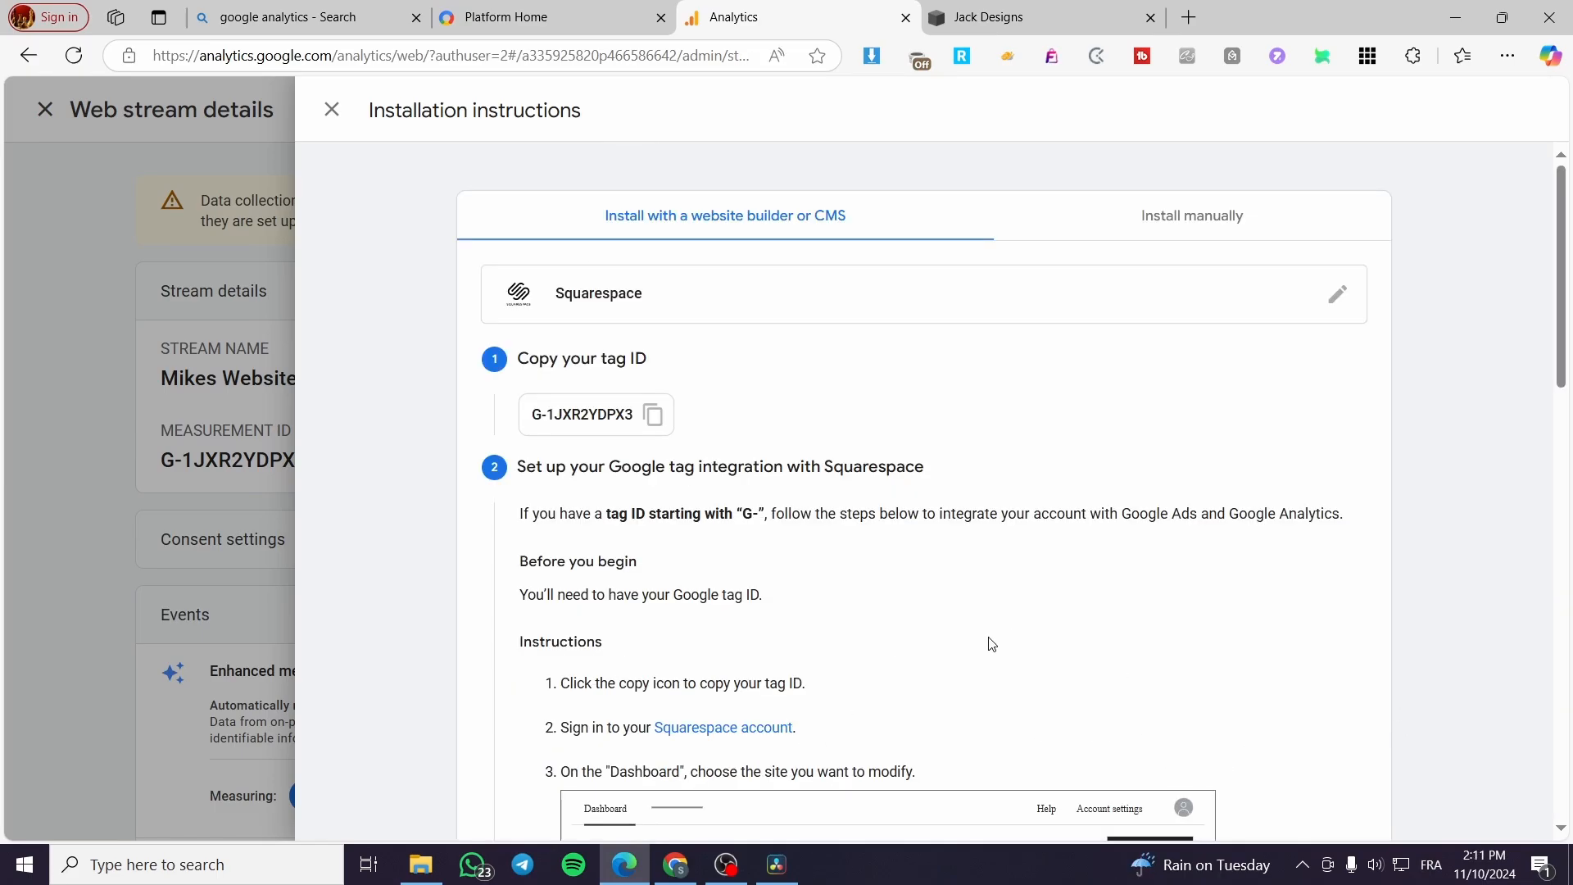
pyautogui.scroll(-10, 991, 644)
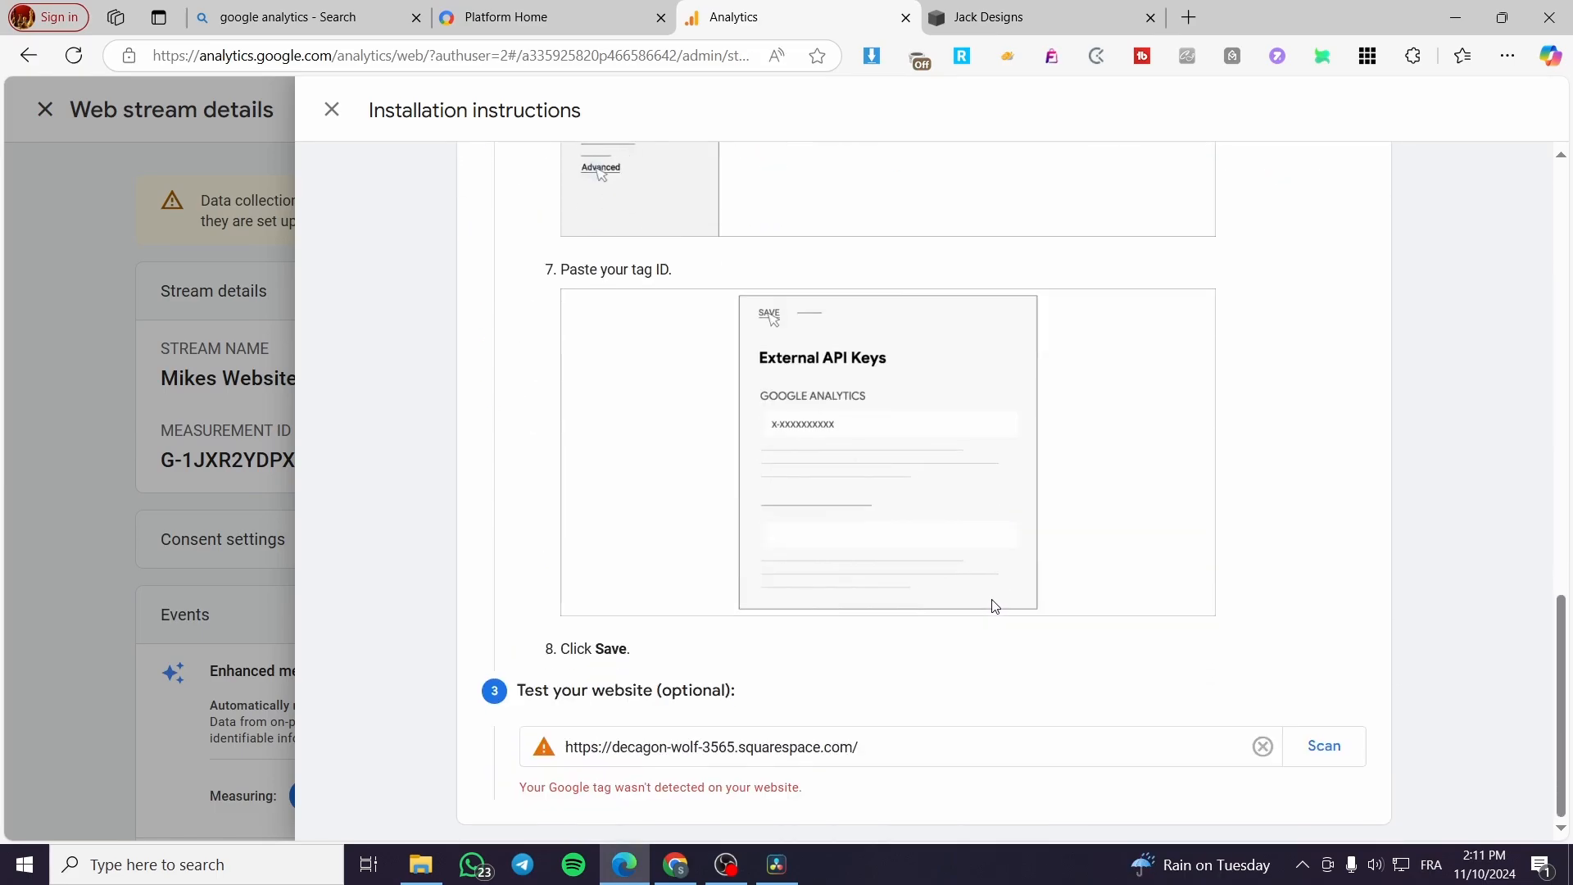
pyautogui.click(1315, 750)
pyautogui.scroll(8, 645, 735)
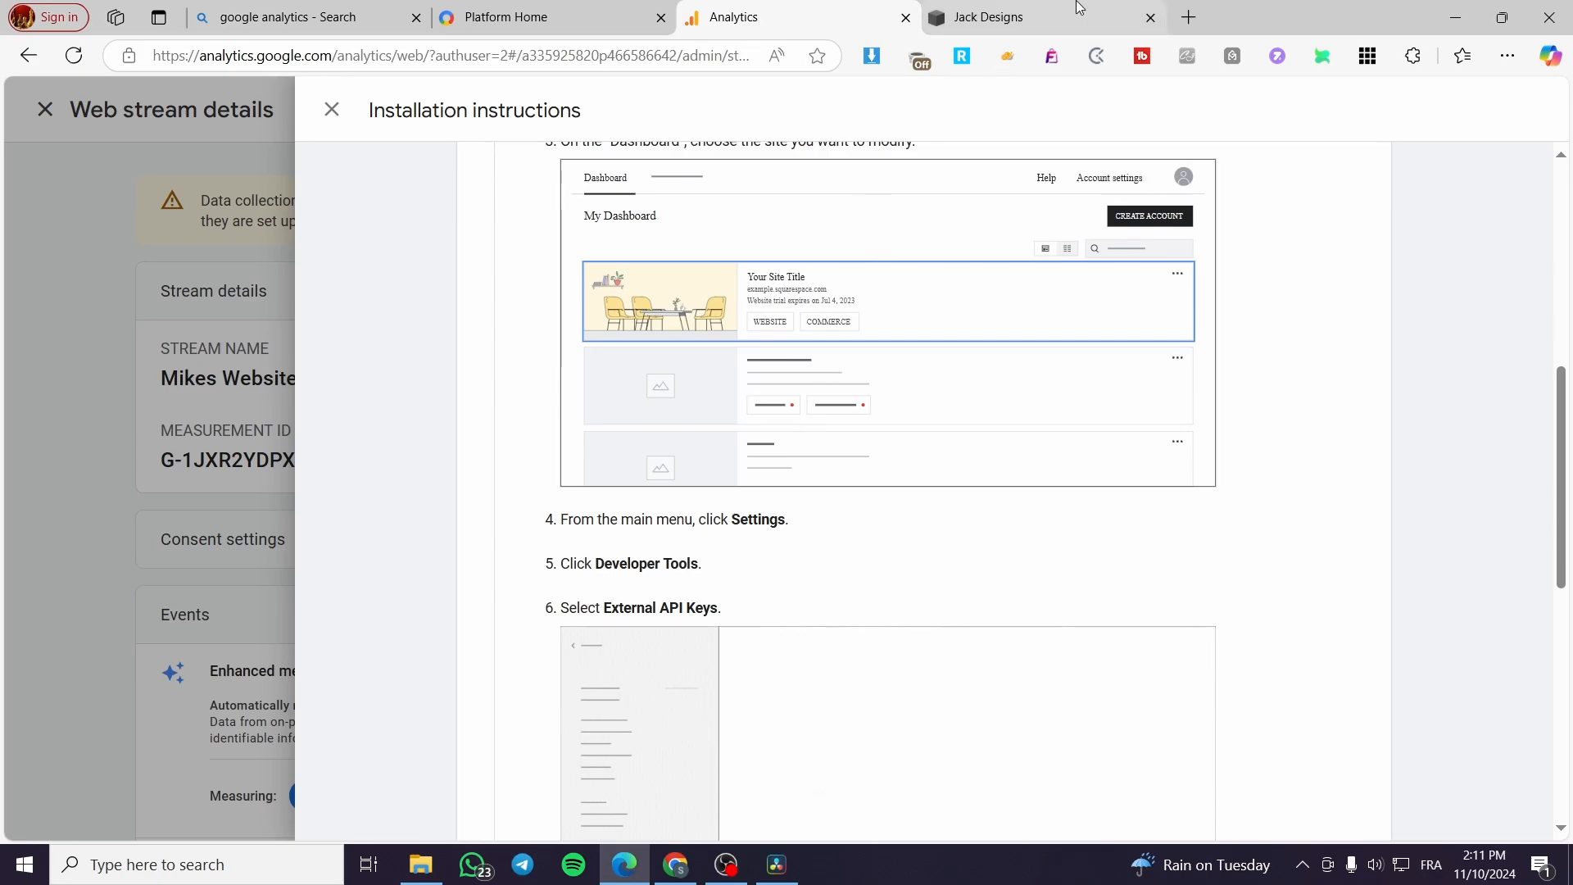
pyautogui.click(1024, 17)
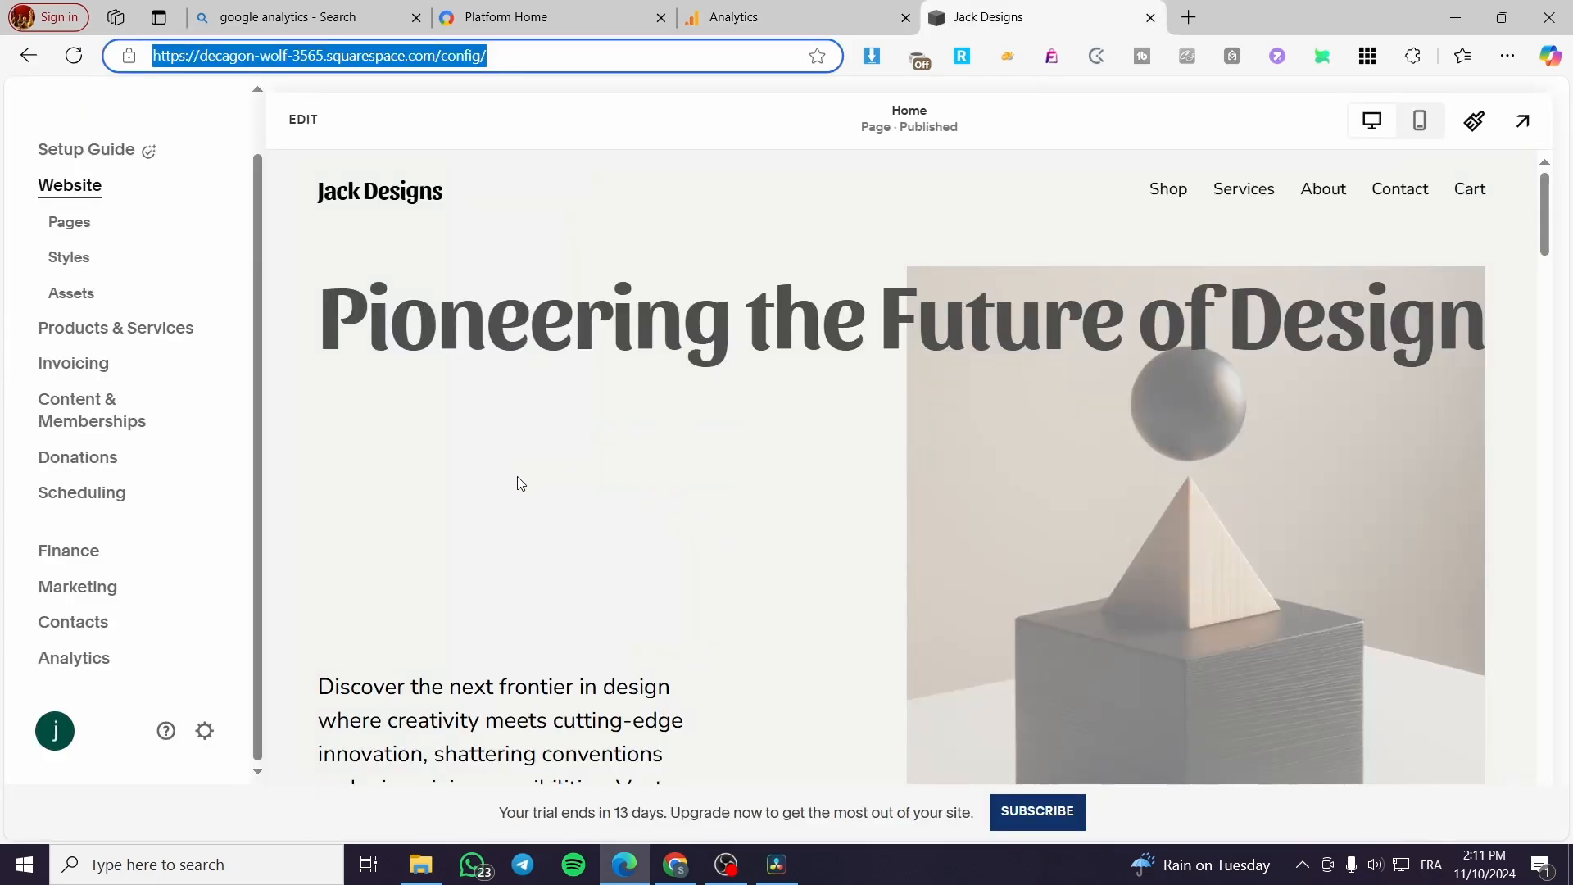
pyautogui.click(810, 27)
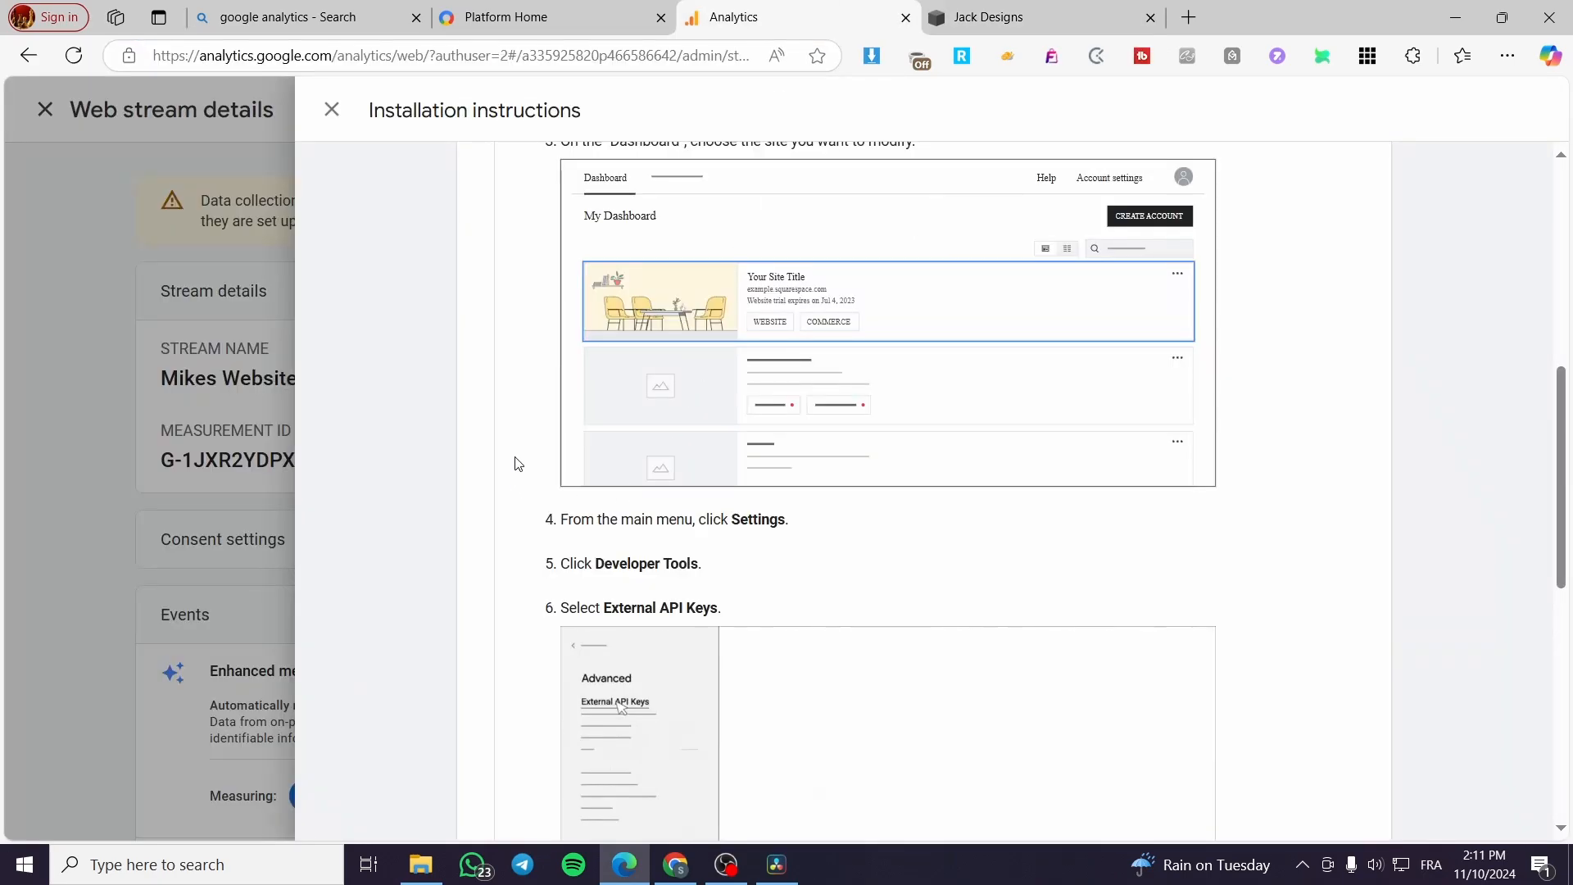
# Step: Close the installation instructions and web stream details, and dismiss the notice about renamed key events
pyautogui.click(236, 393)
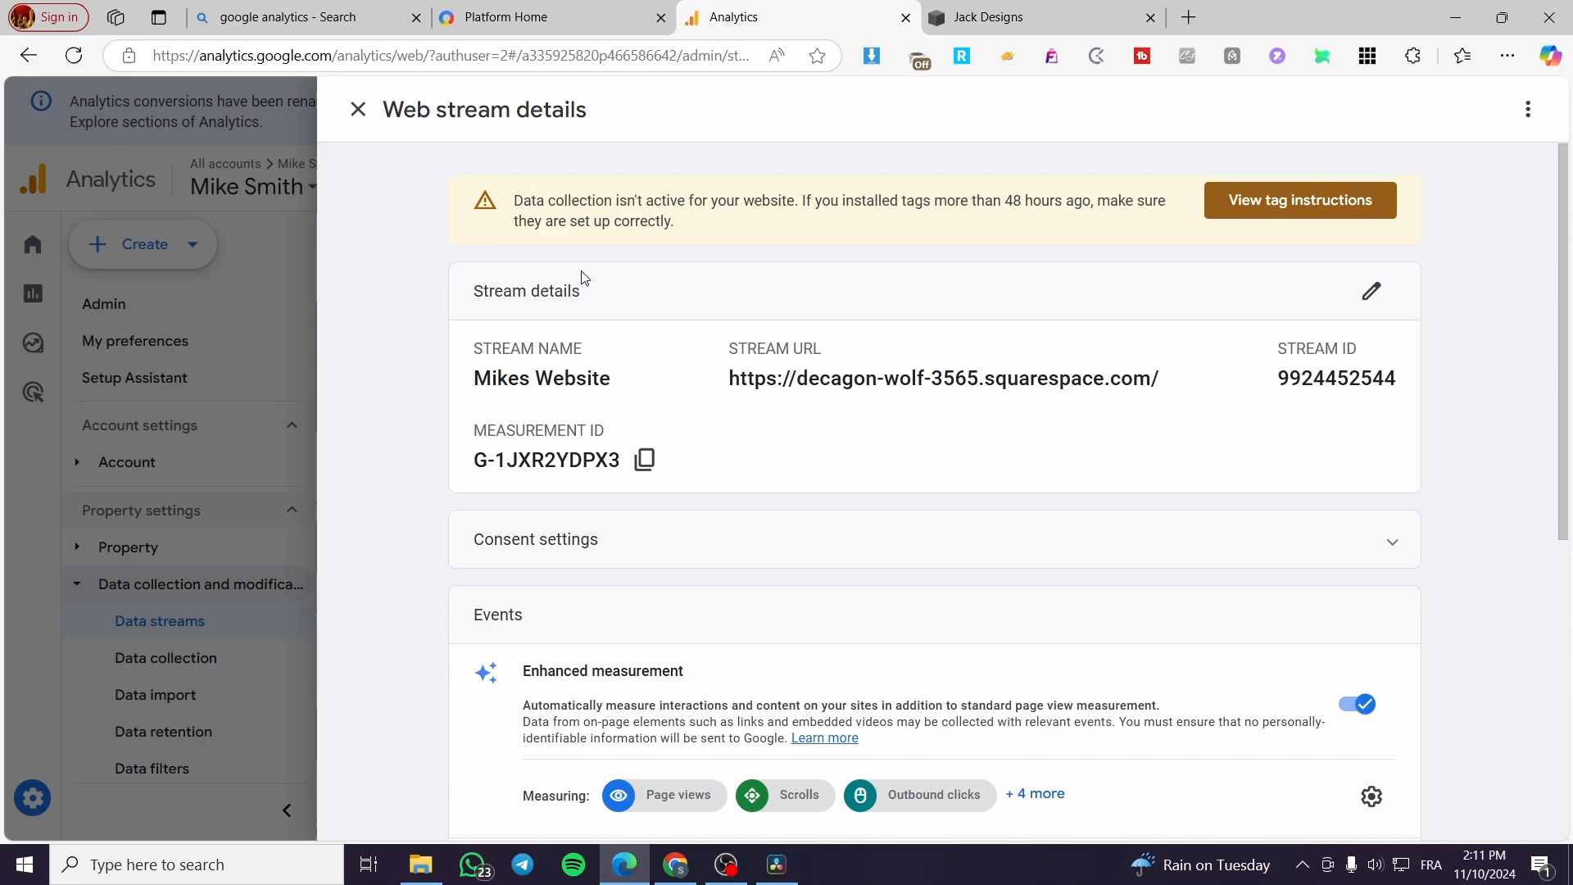
pyautogui.click(206, 382)
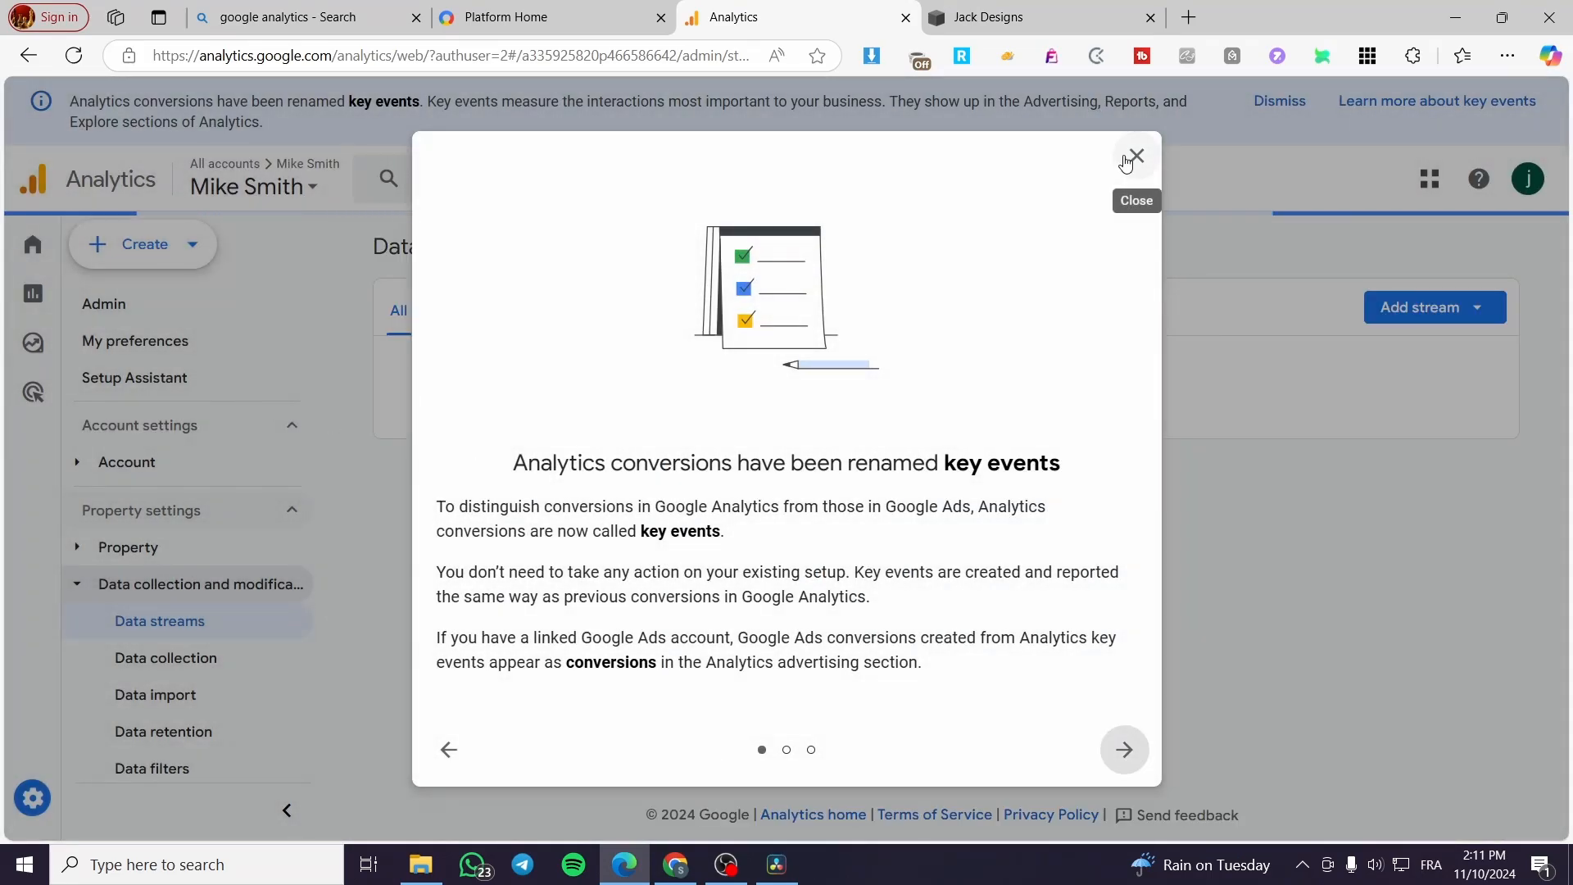
pyautogui.click(1135, 157)
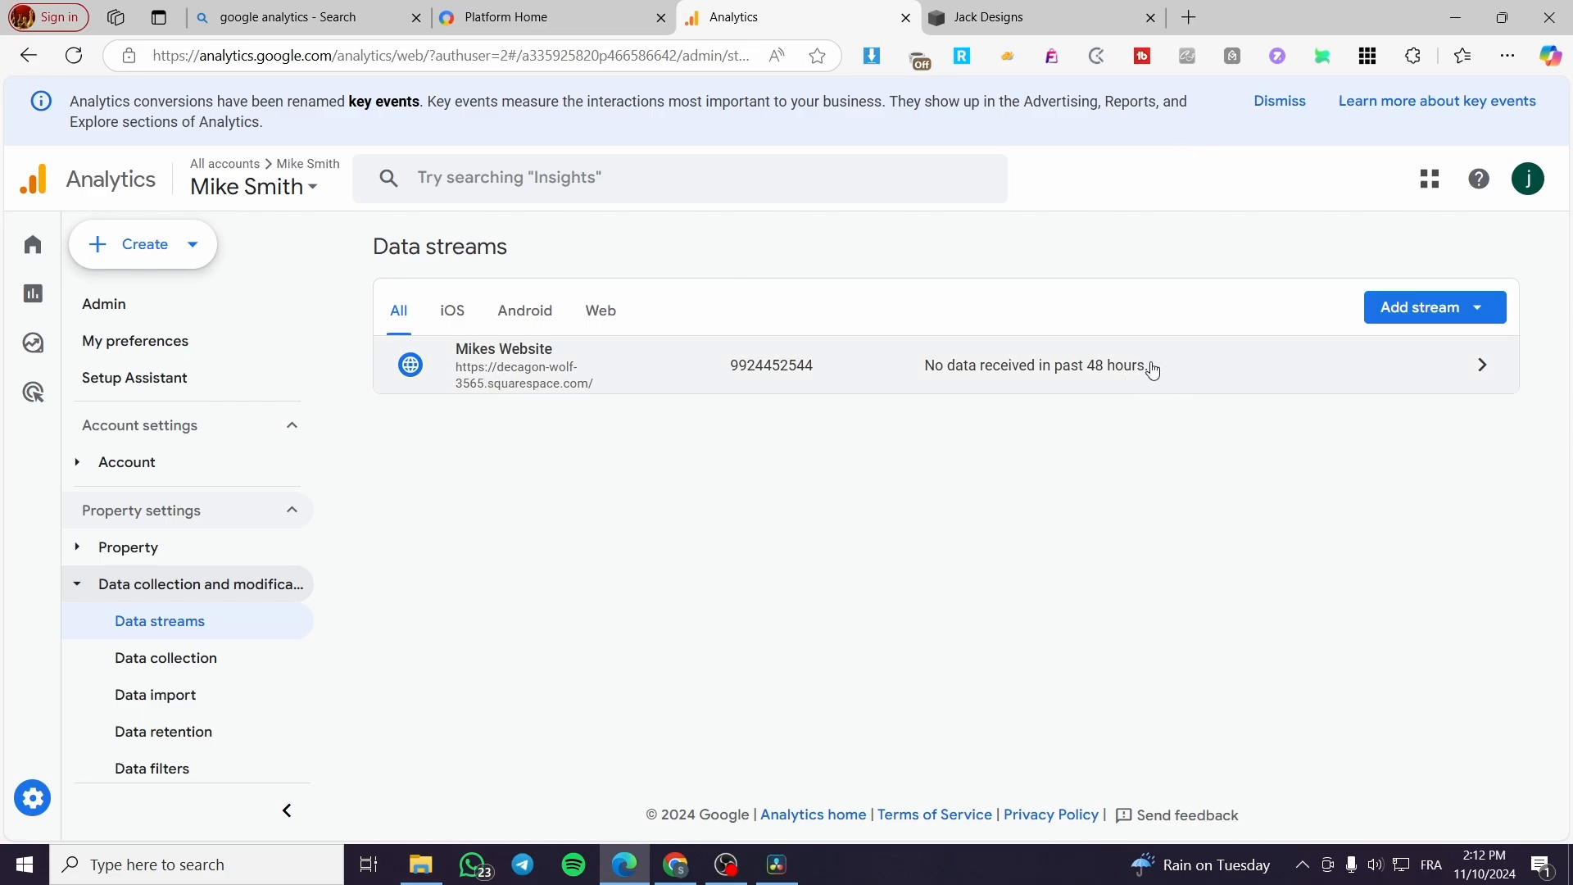
# Step: Review the website stream's details and its event modification form, leaving the form without creating anything
pyautogui.click(989, 375)
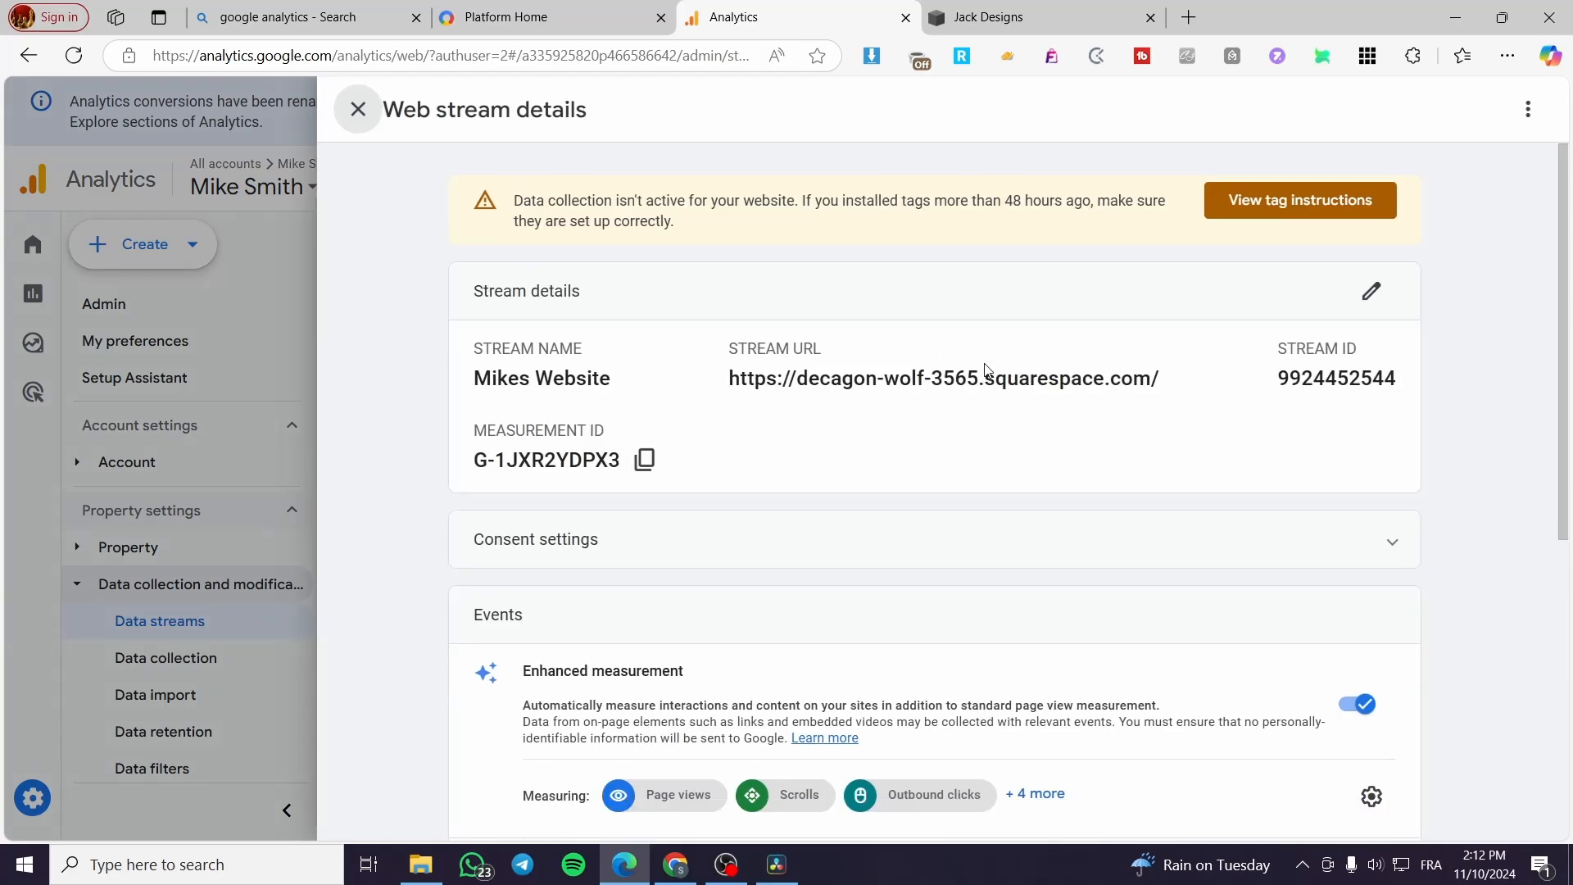
pyautogui.scroll(-4, 640, 429)
pyautogui.scroll(-3, 640, 430)
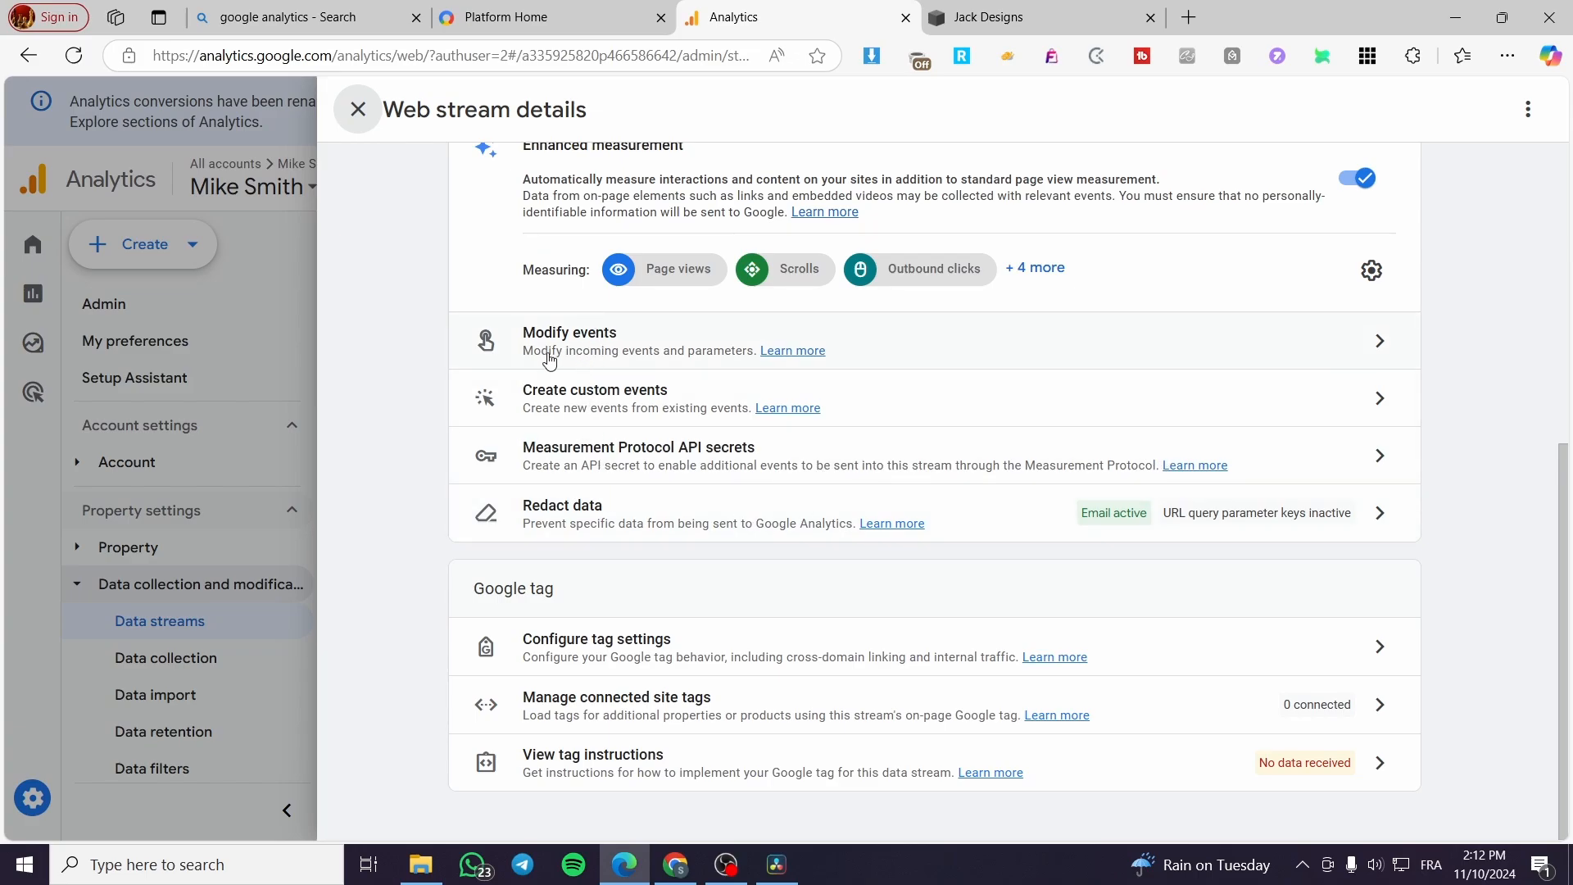
pyautogui.click(544, 352)
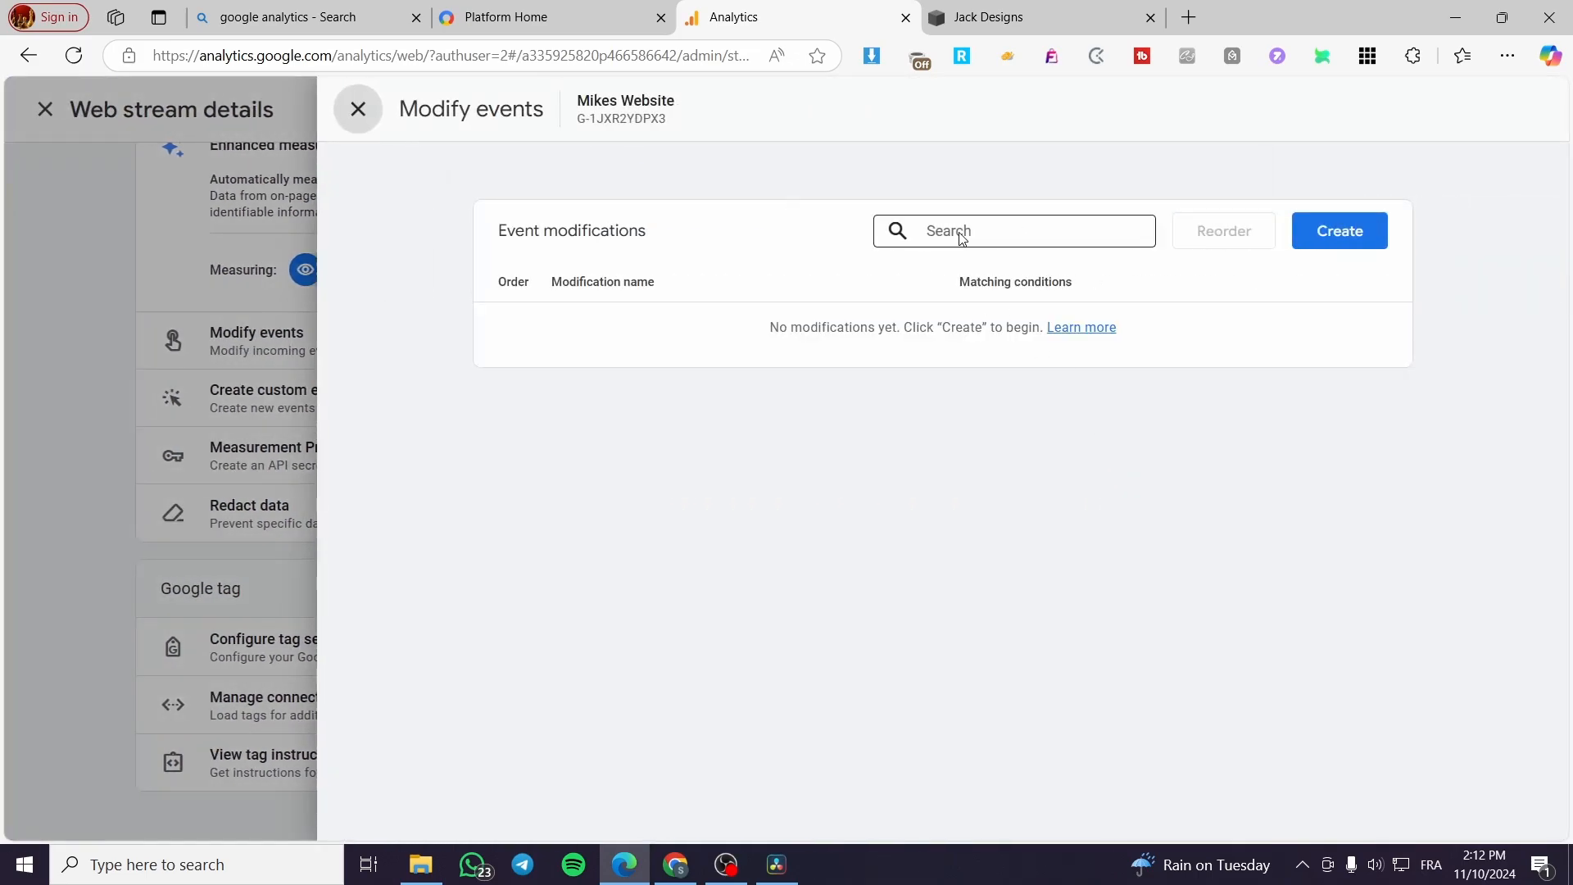
pyautogui.click(1334, 231)
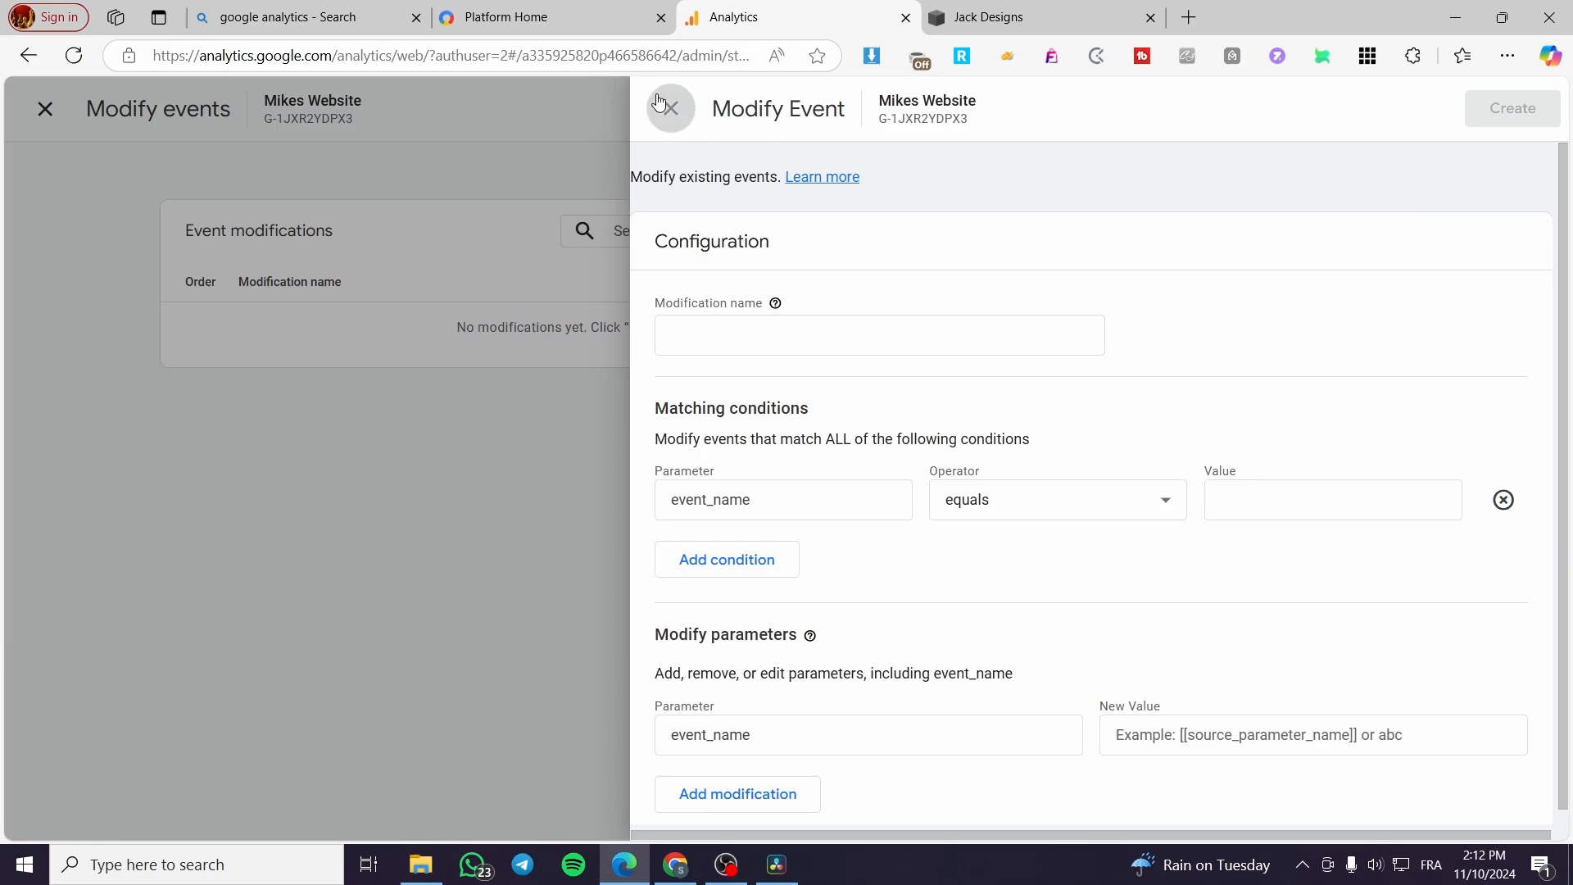
pyautogui.click(688, 108)
pyautogui.click(355, 113)
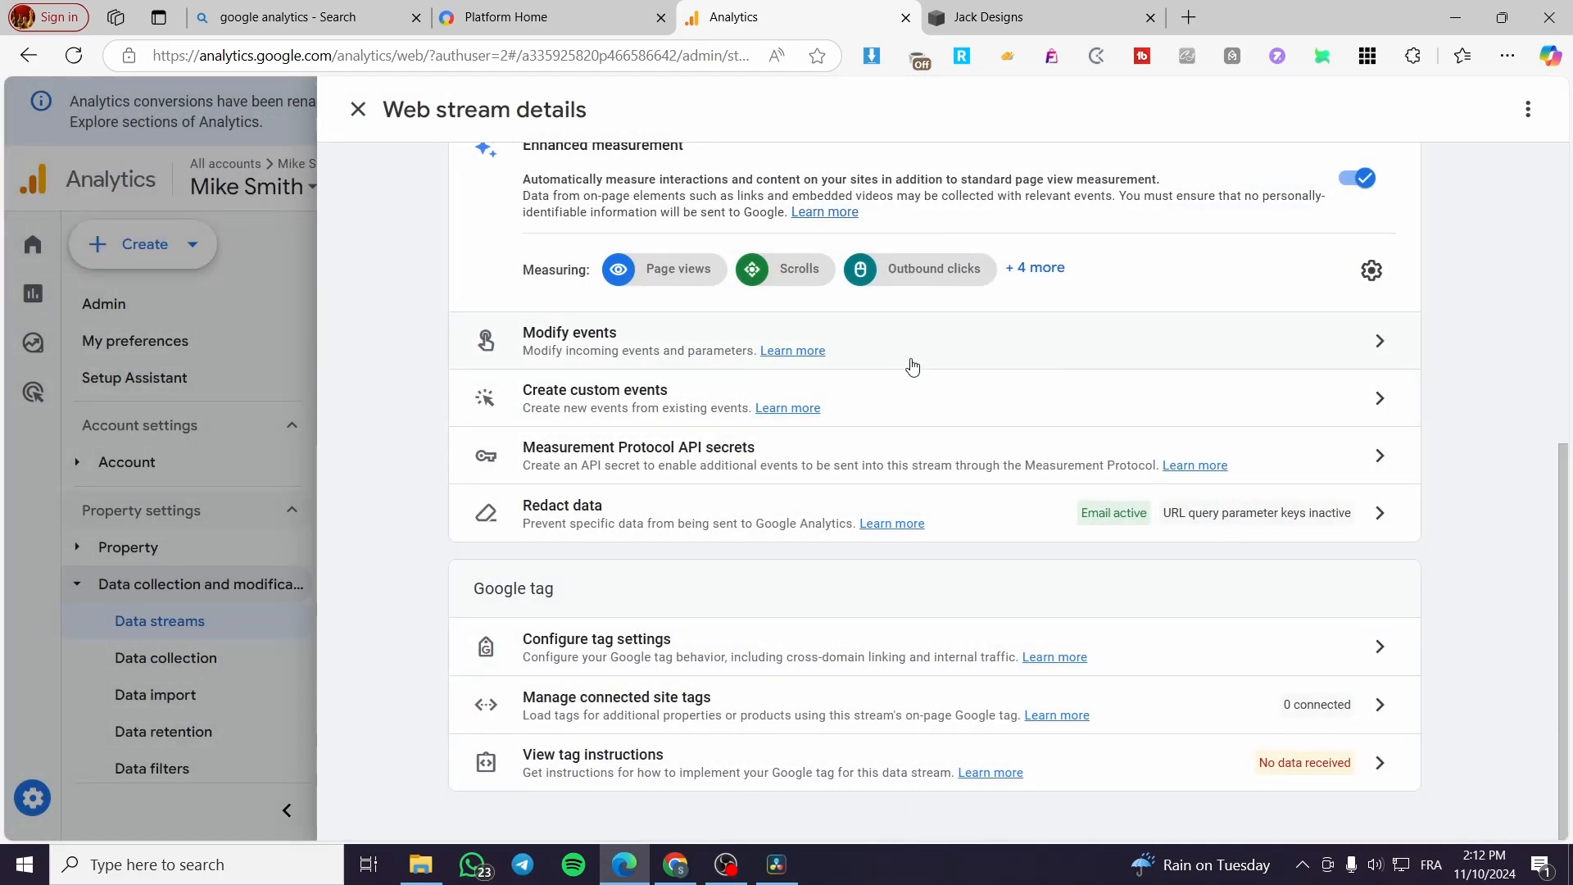
# Step: Return to the data streams list and dismiss the key events banner
pyautogui.click(236, 373)
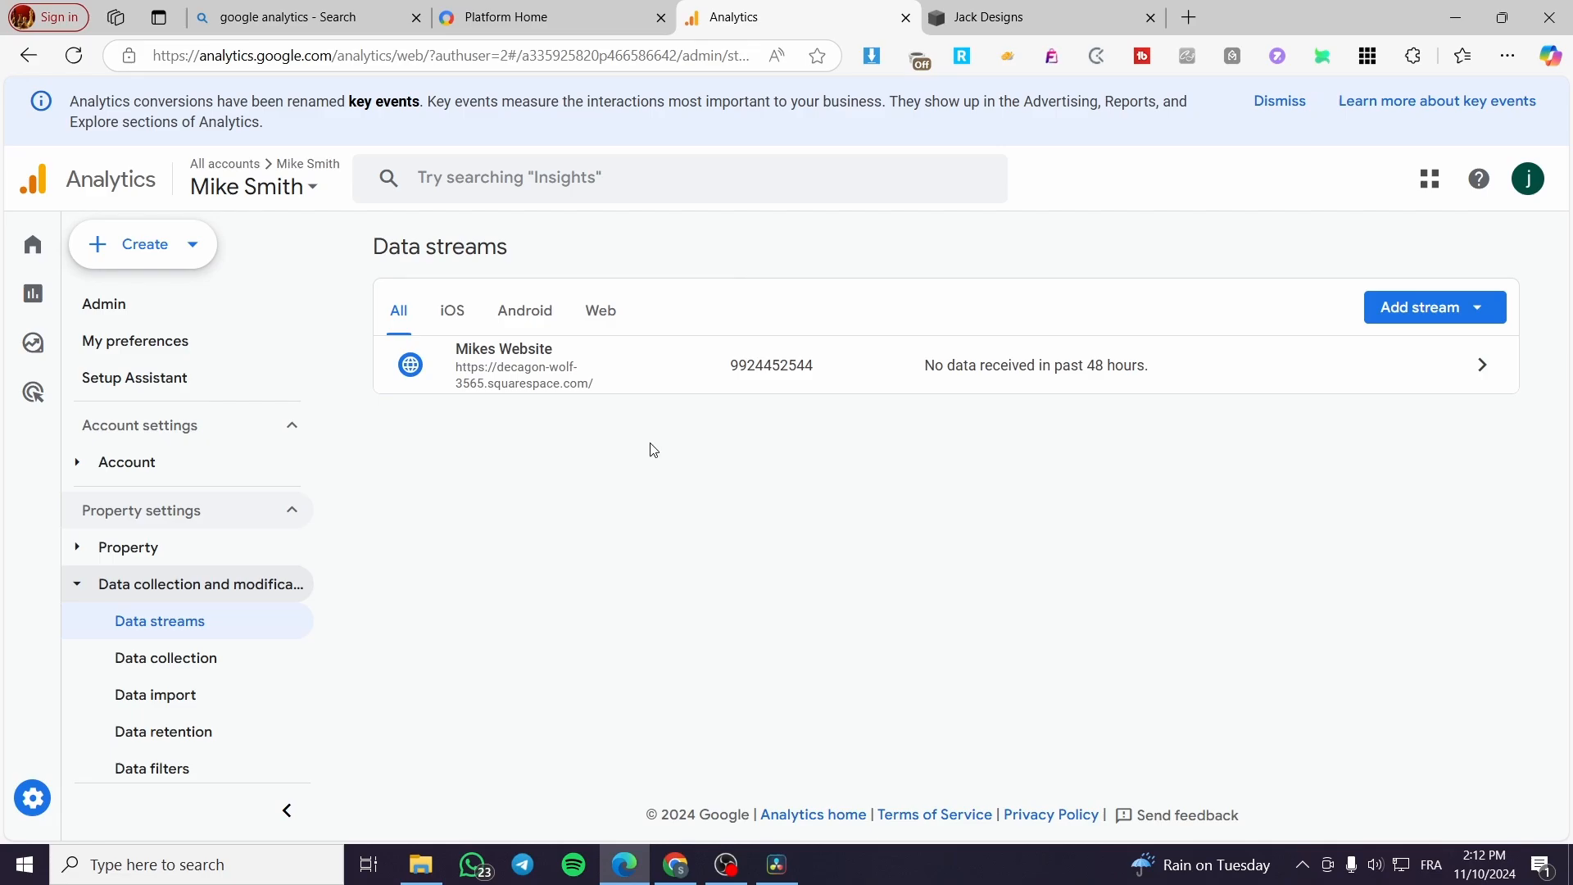
pyautogui.click(1275, 103)
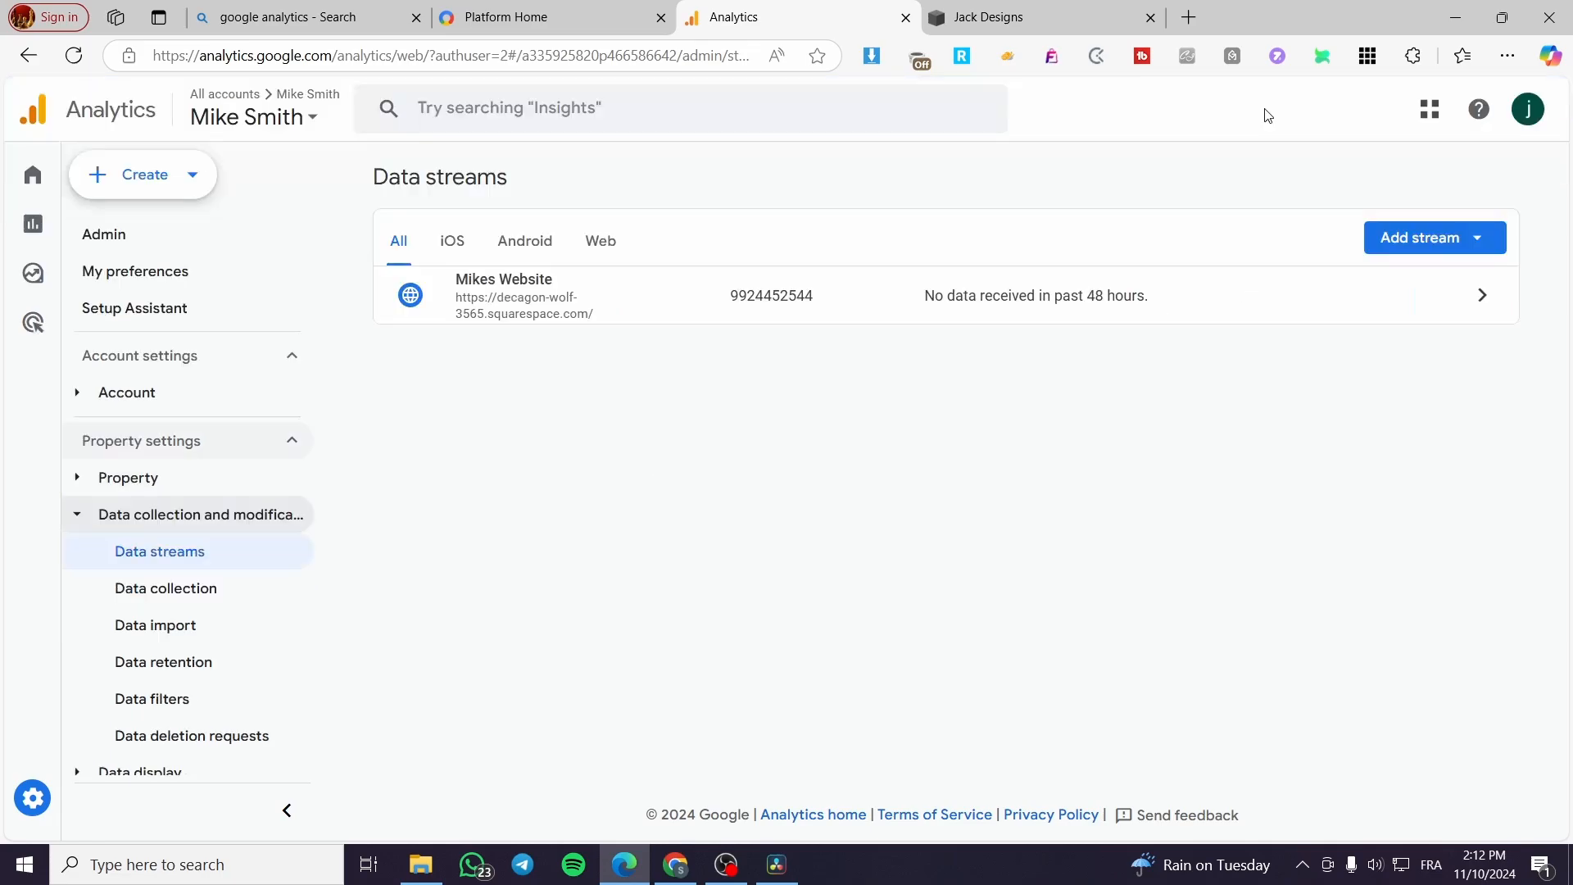
# Step: Look over the Jack Designs home page and the Google Marketing Platform home page
pyautogui.click(983, 17)
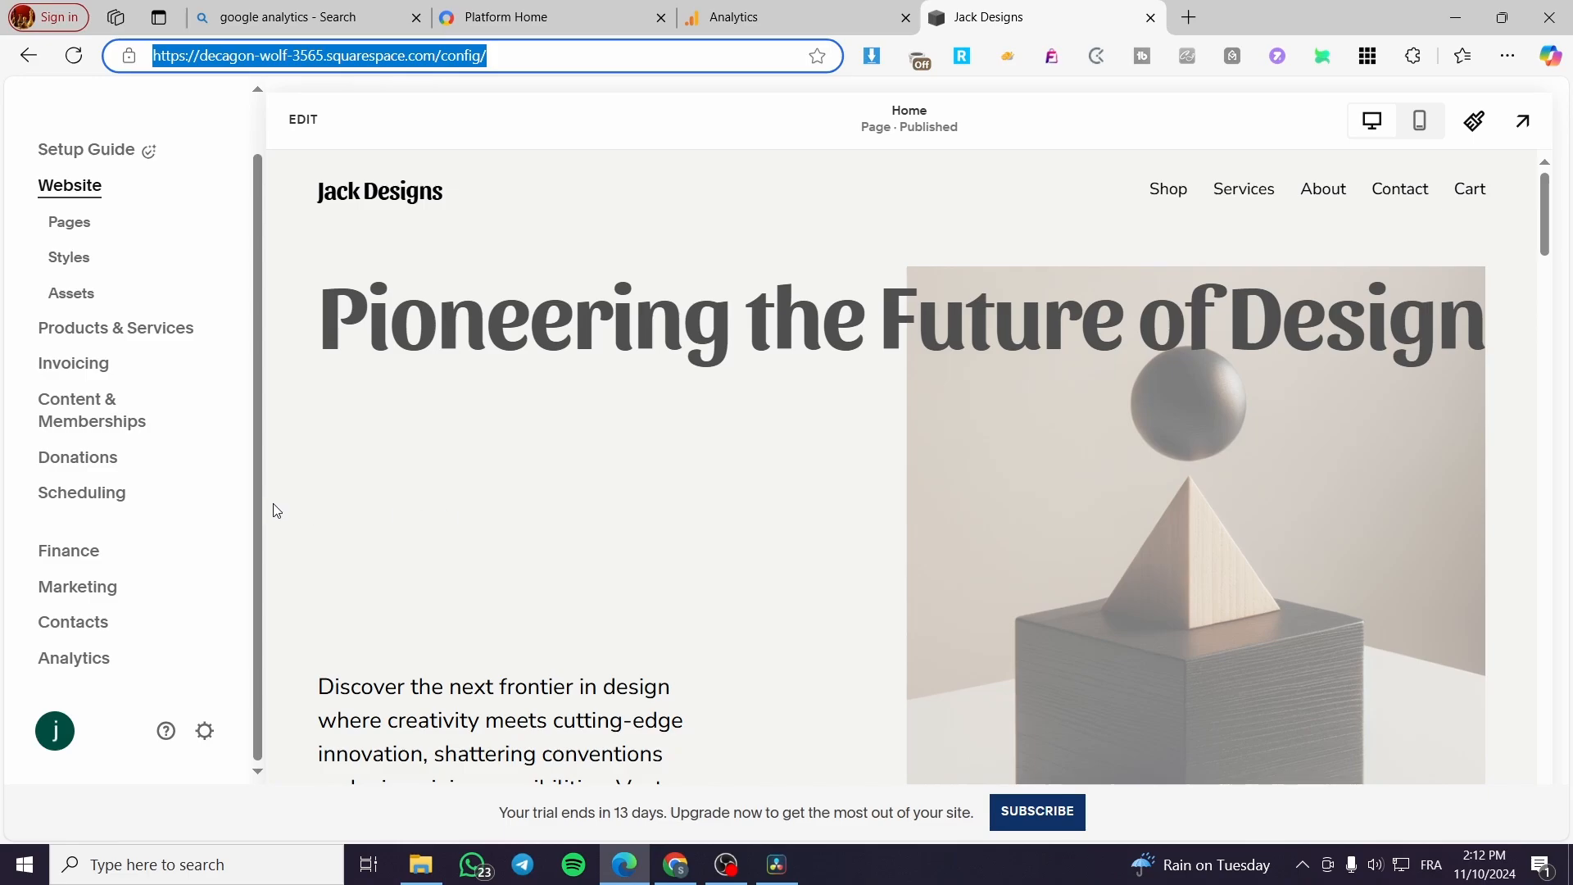
pyautogui.scroll(-15, 823, 433)
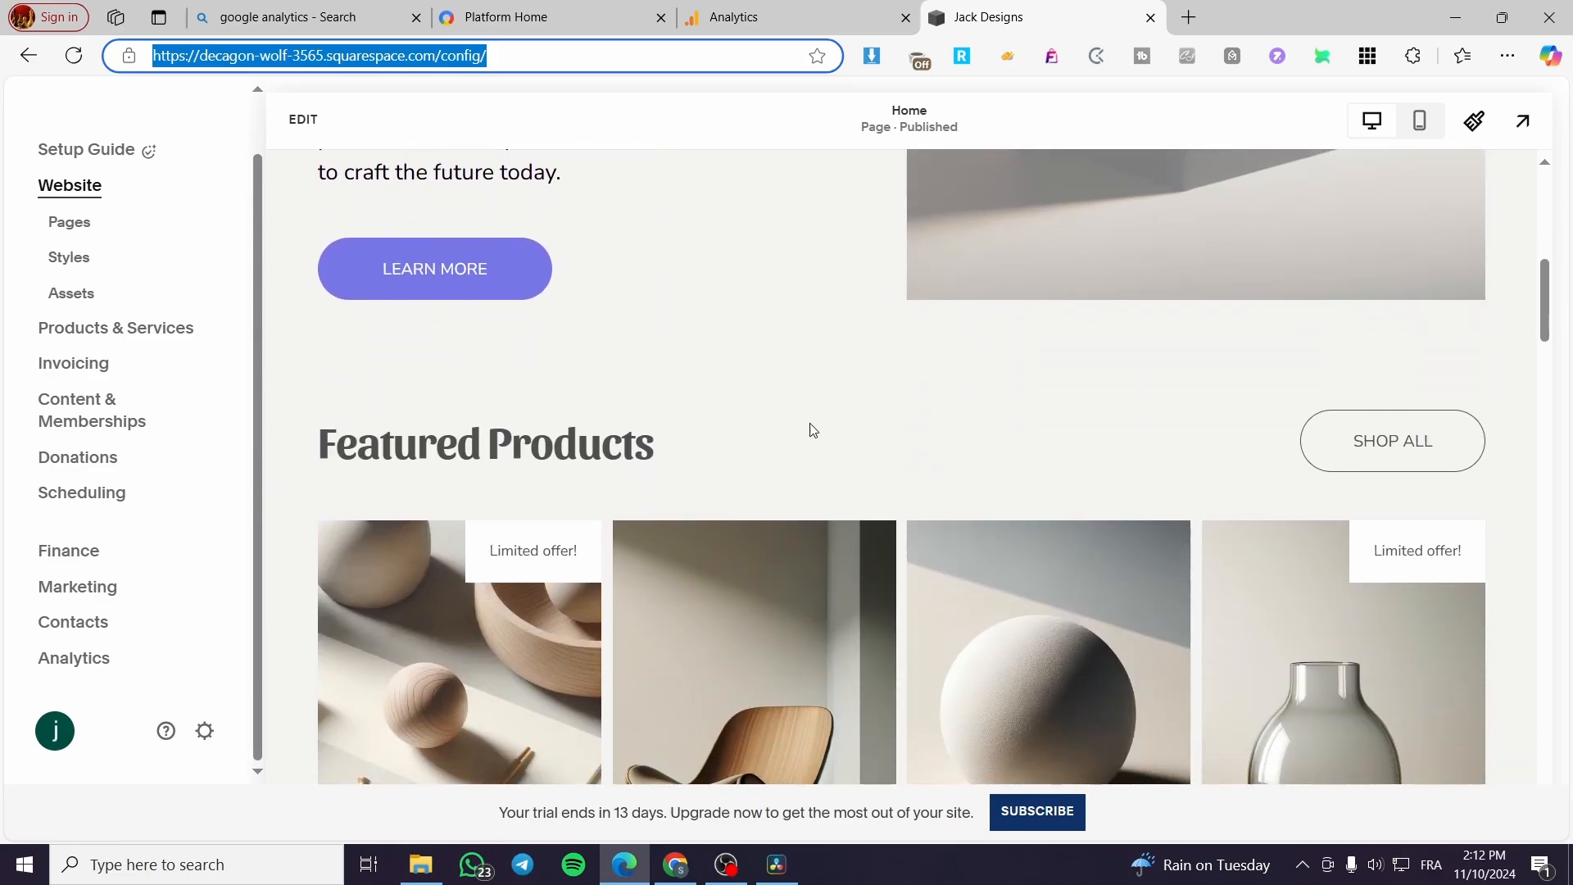
pyautogui.scroll(15, 723, 459)
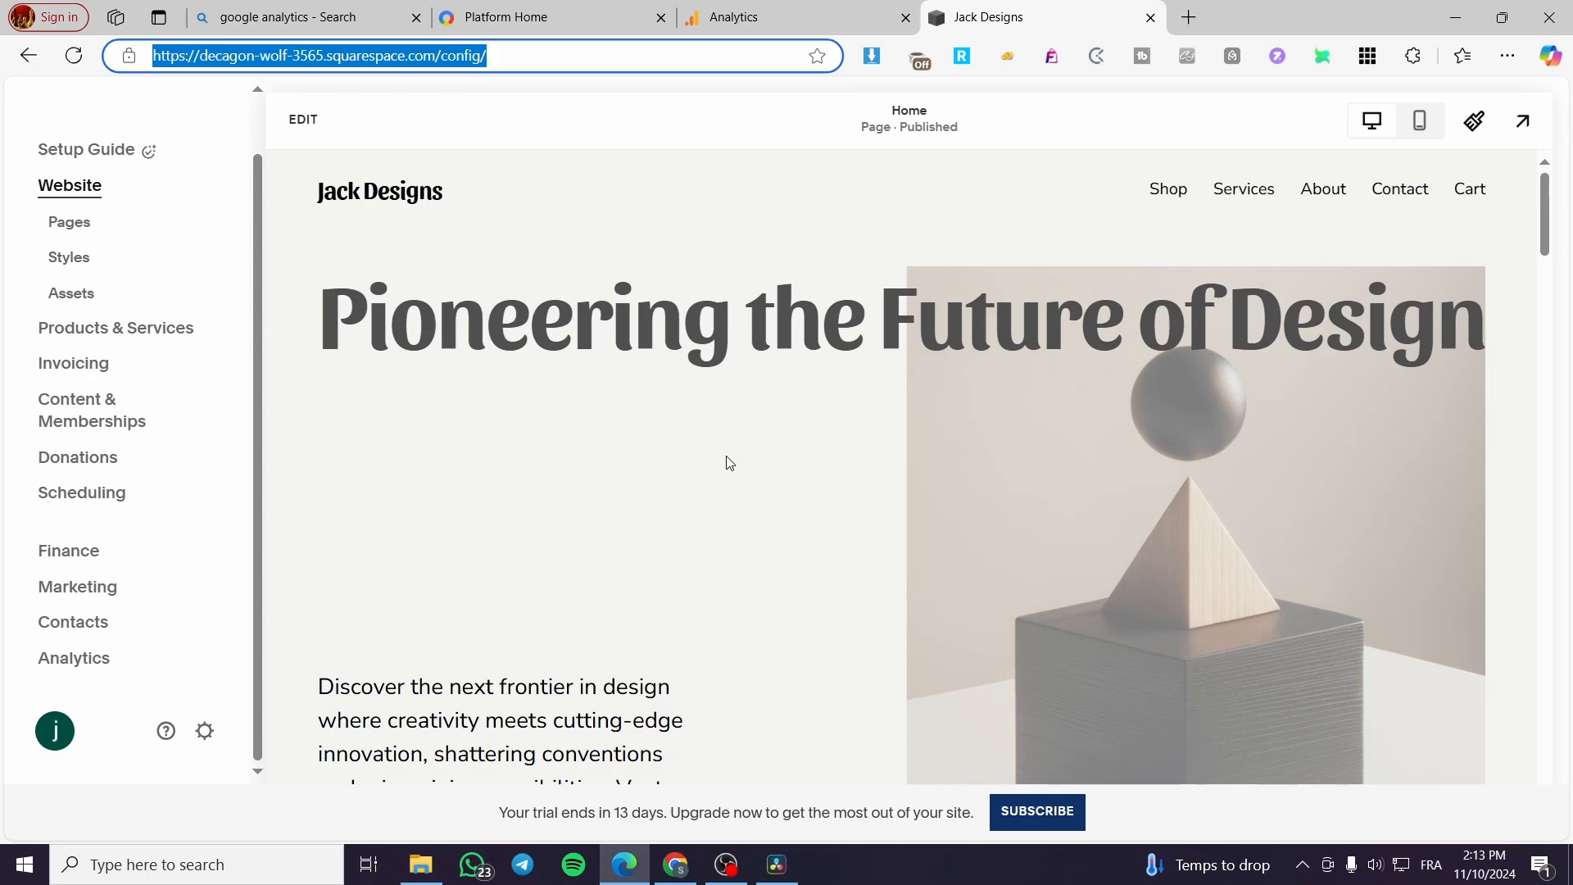
pyautogui.click(725, 17)
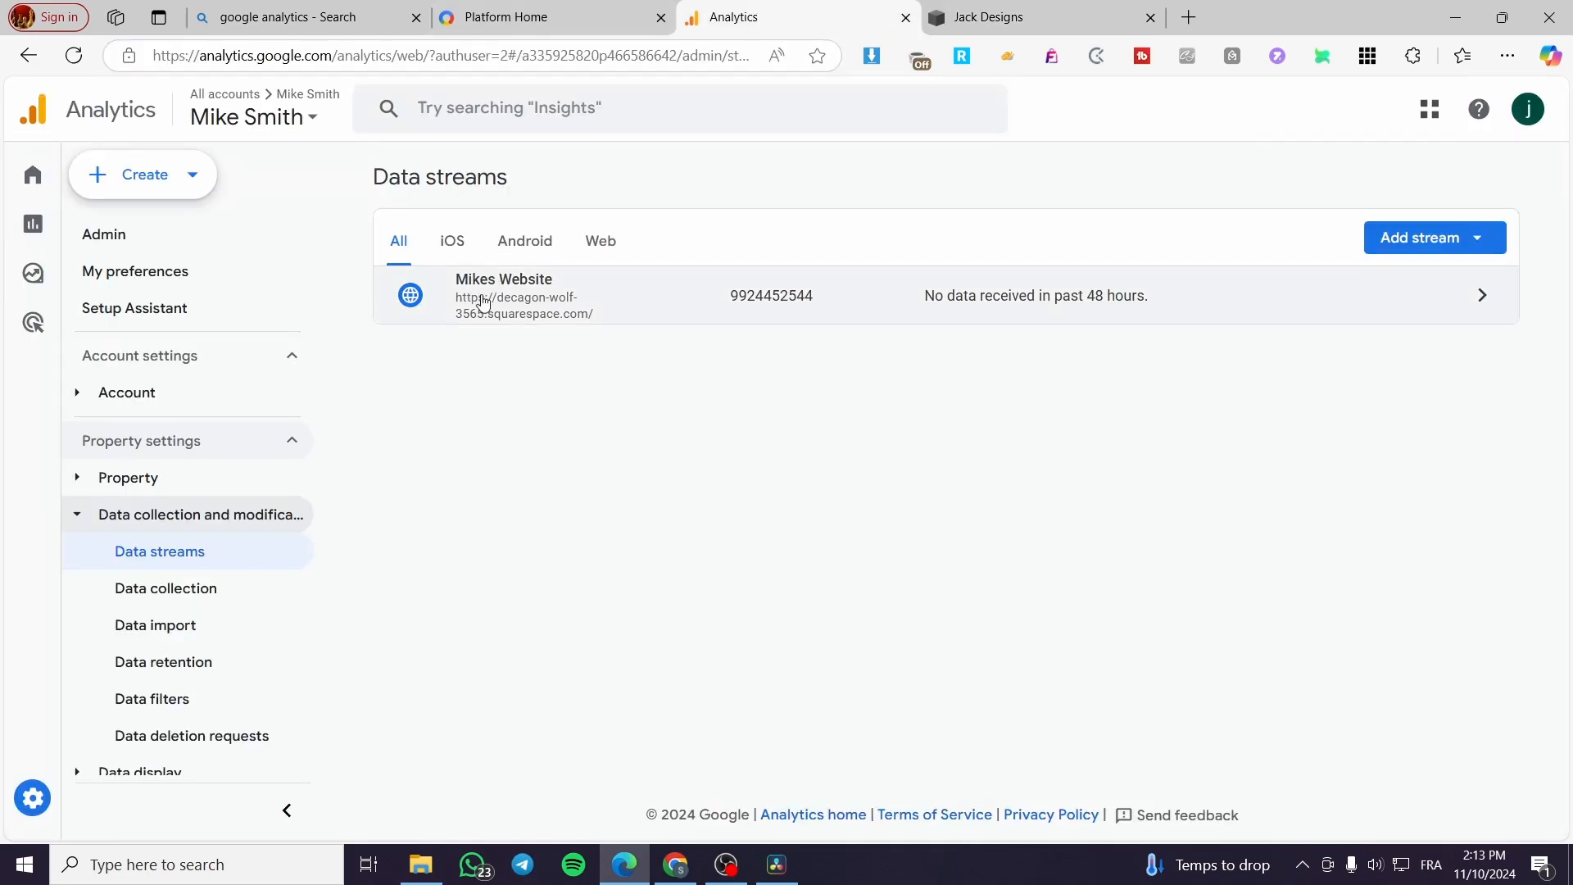
pyautogui.click(578, 33)
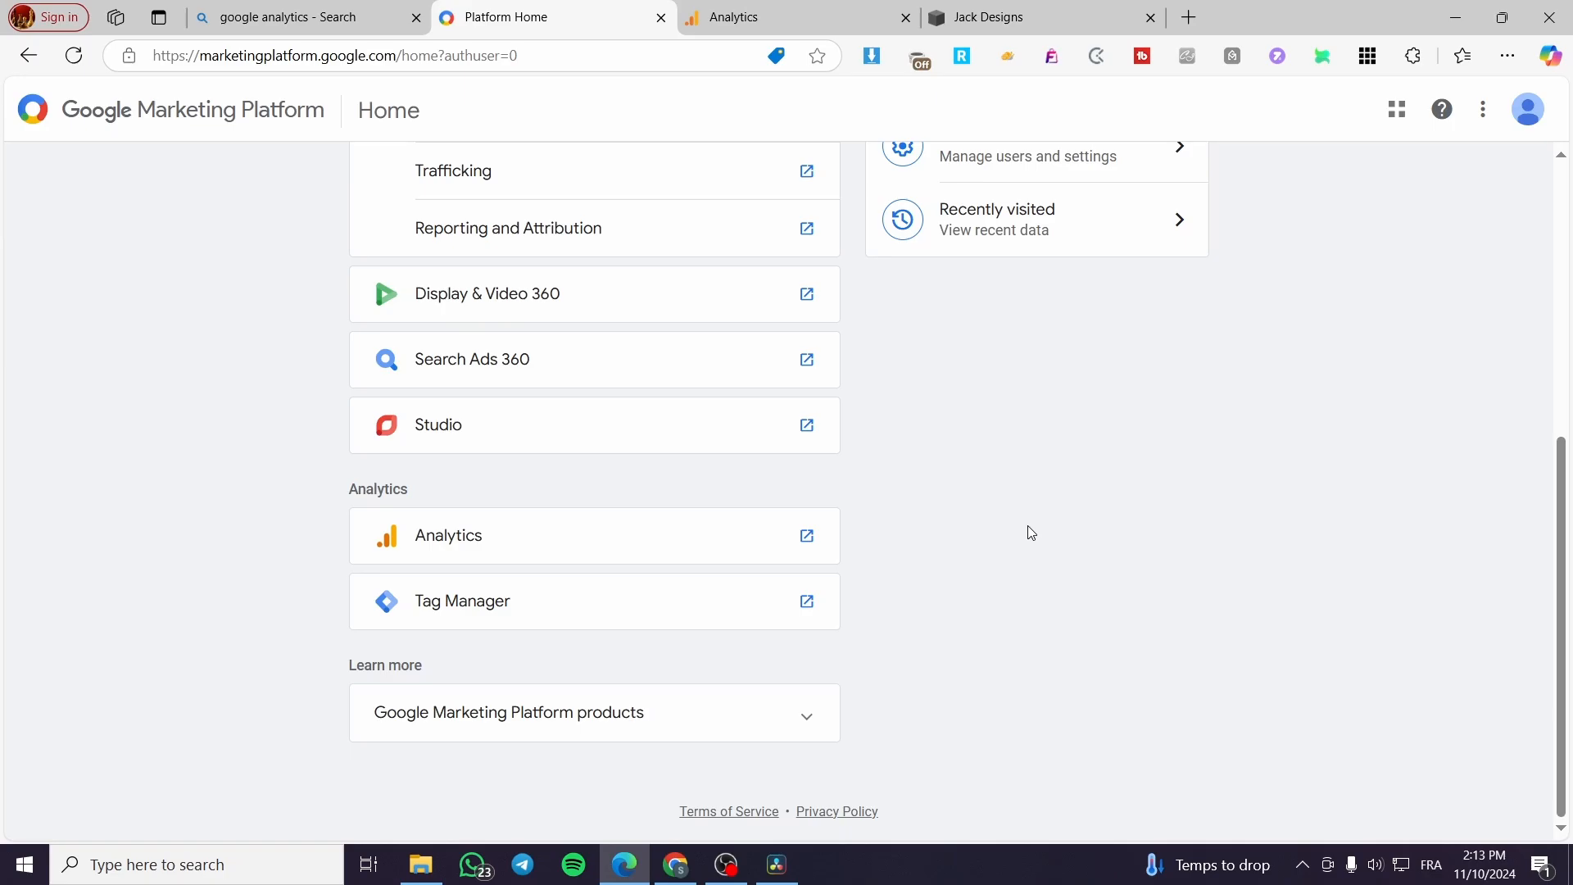
pyautogui.scroll(6, 1169, 370)
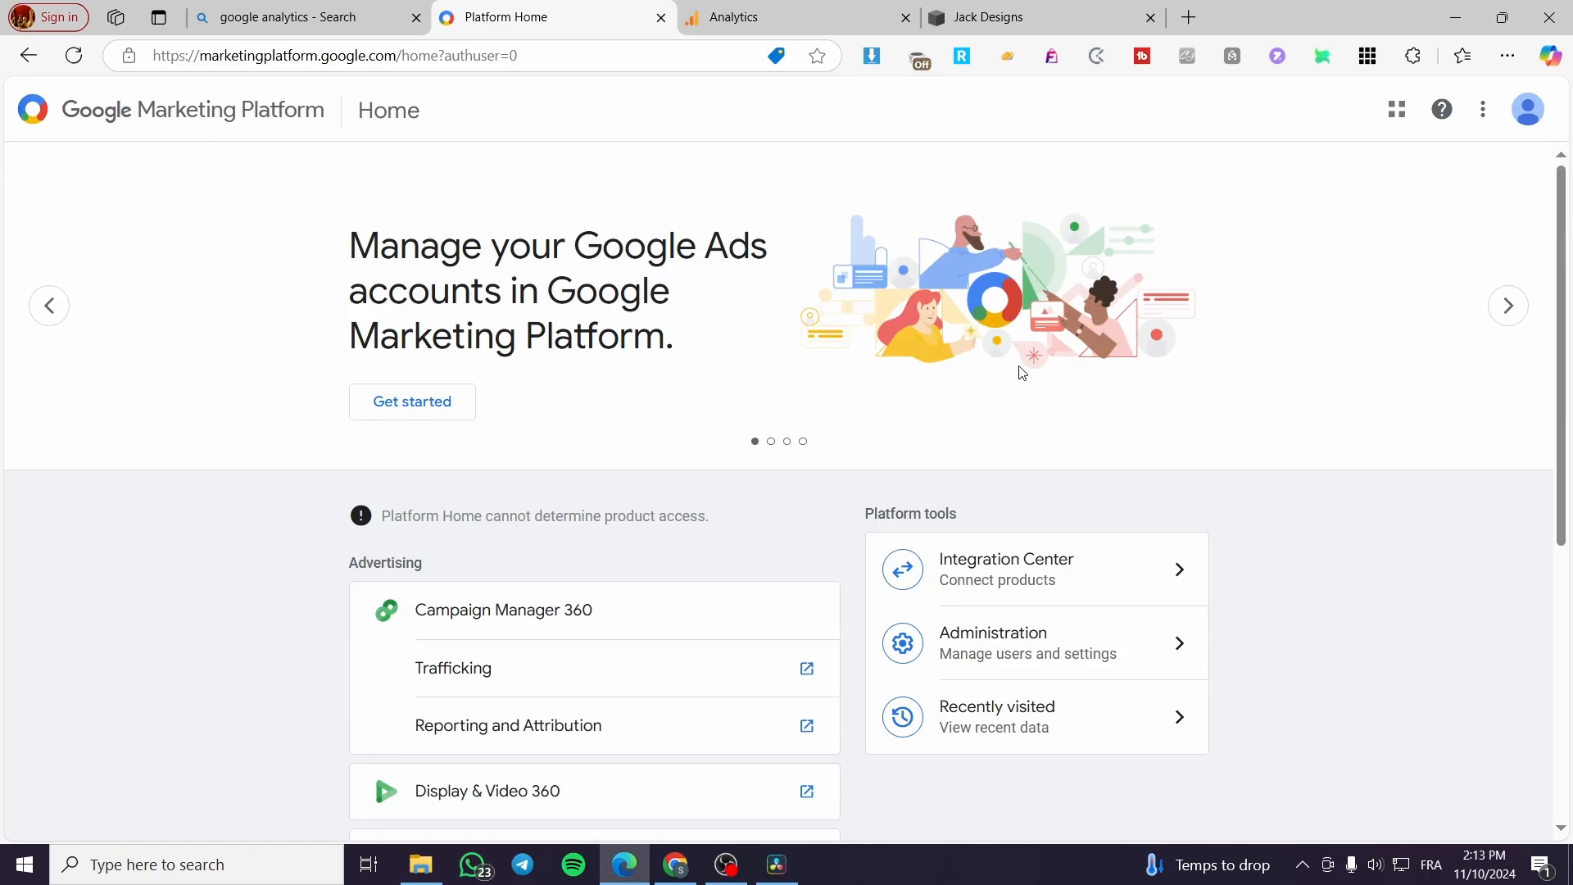